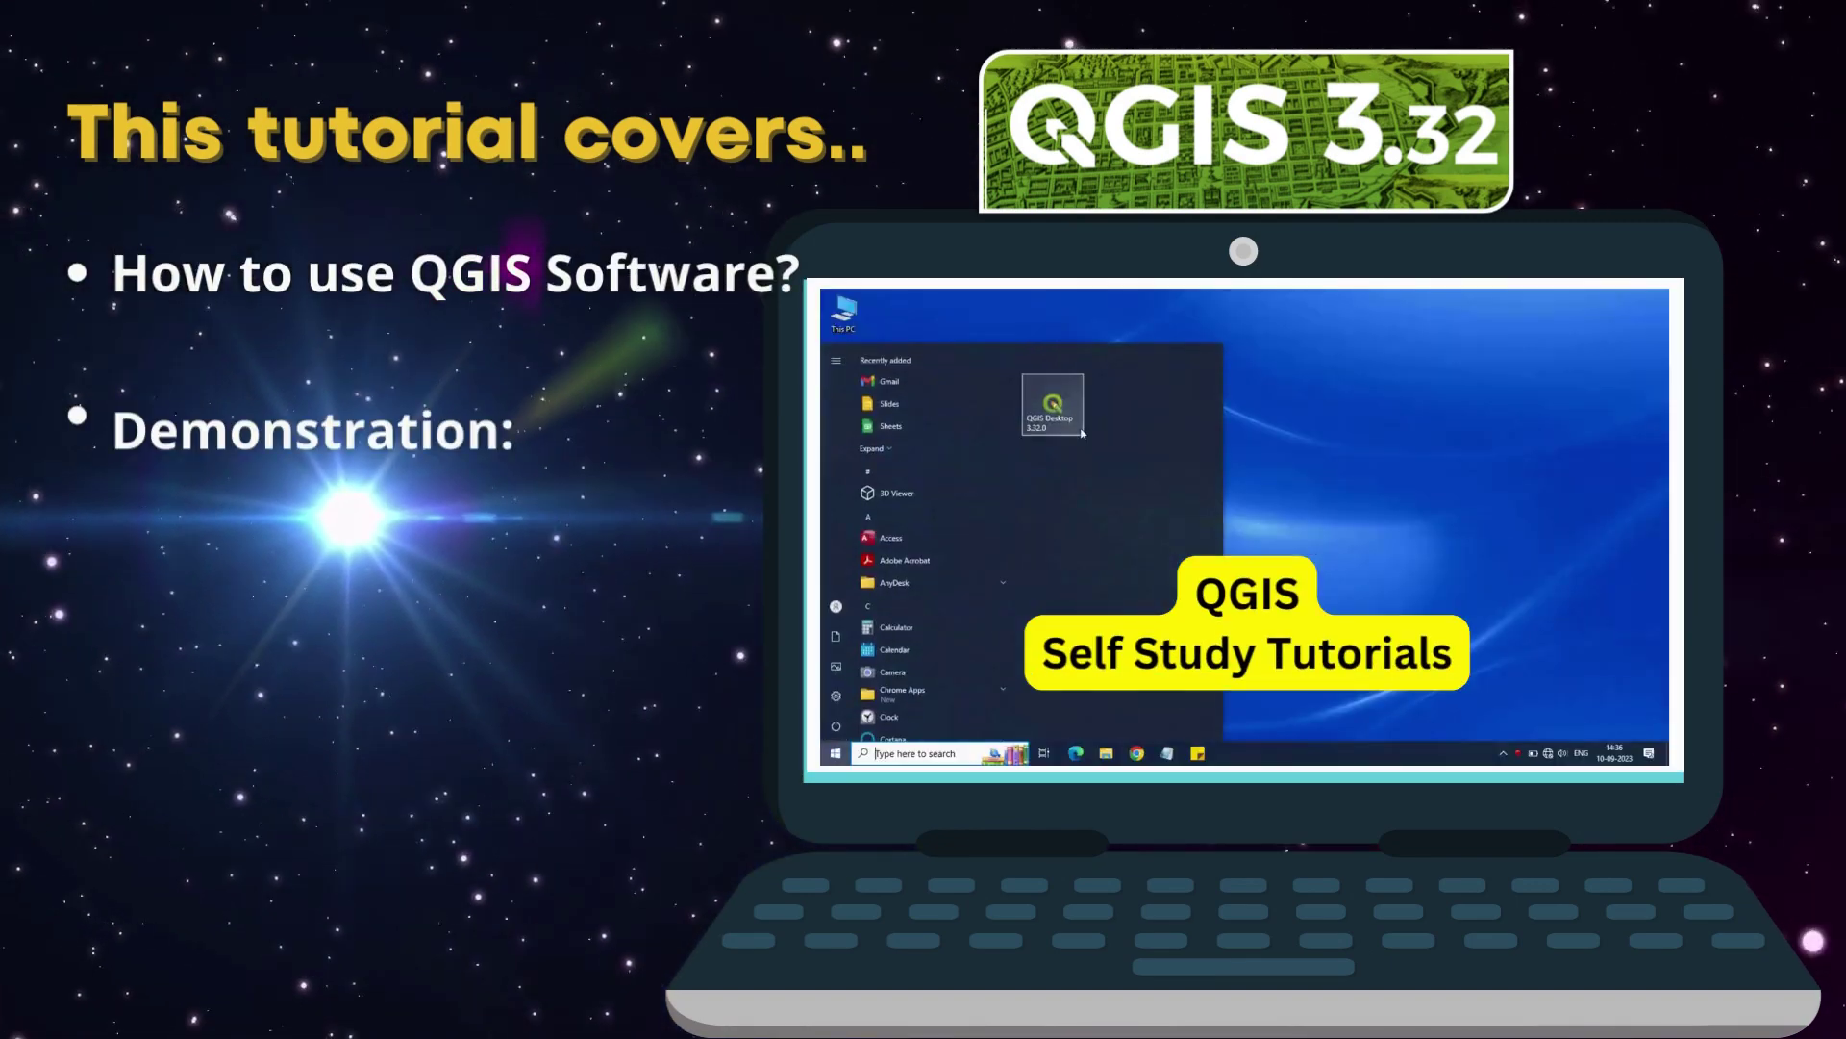
- Launch QGIS Desktop 3.32.0 from the Start menu to its start page
{"action": "left_click", "coordinate": [1081, 431]}
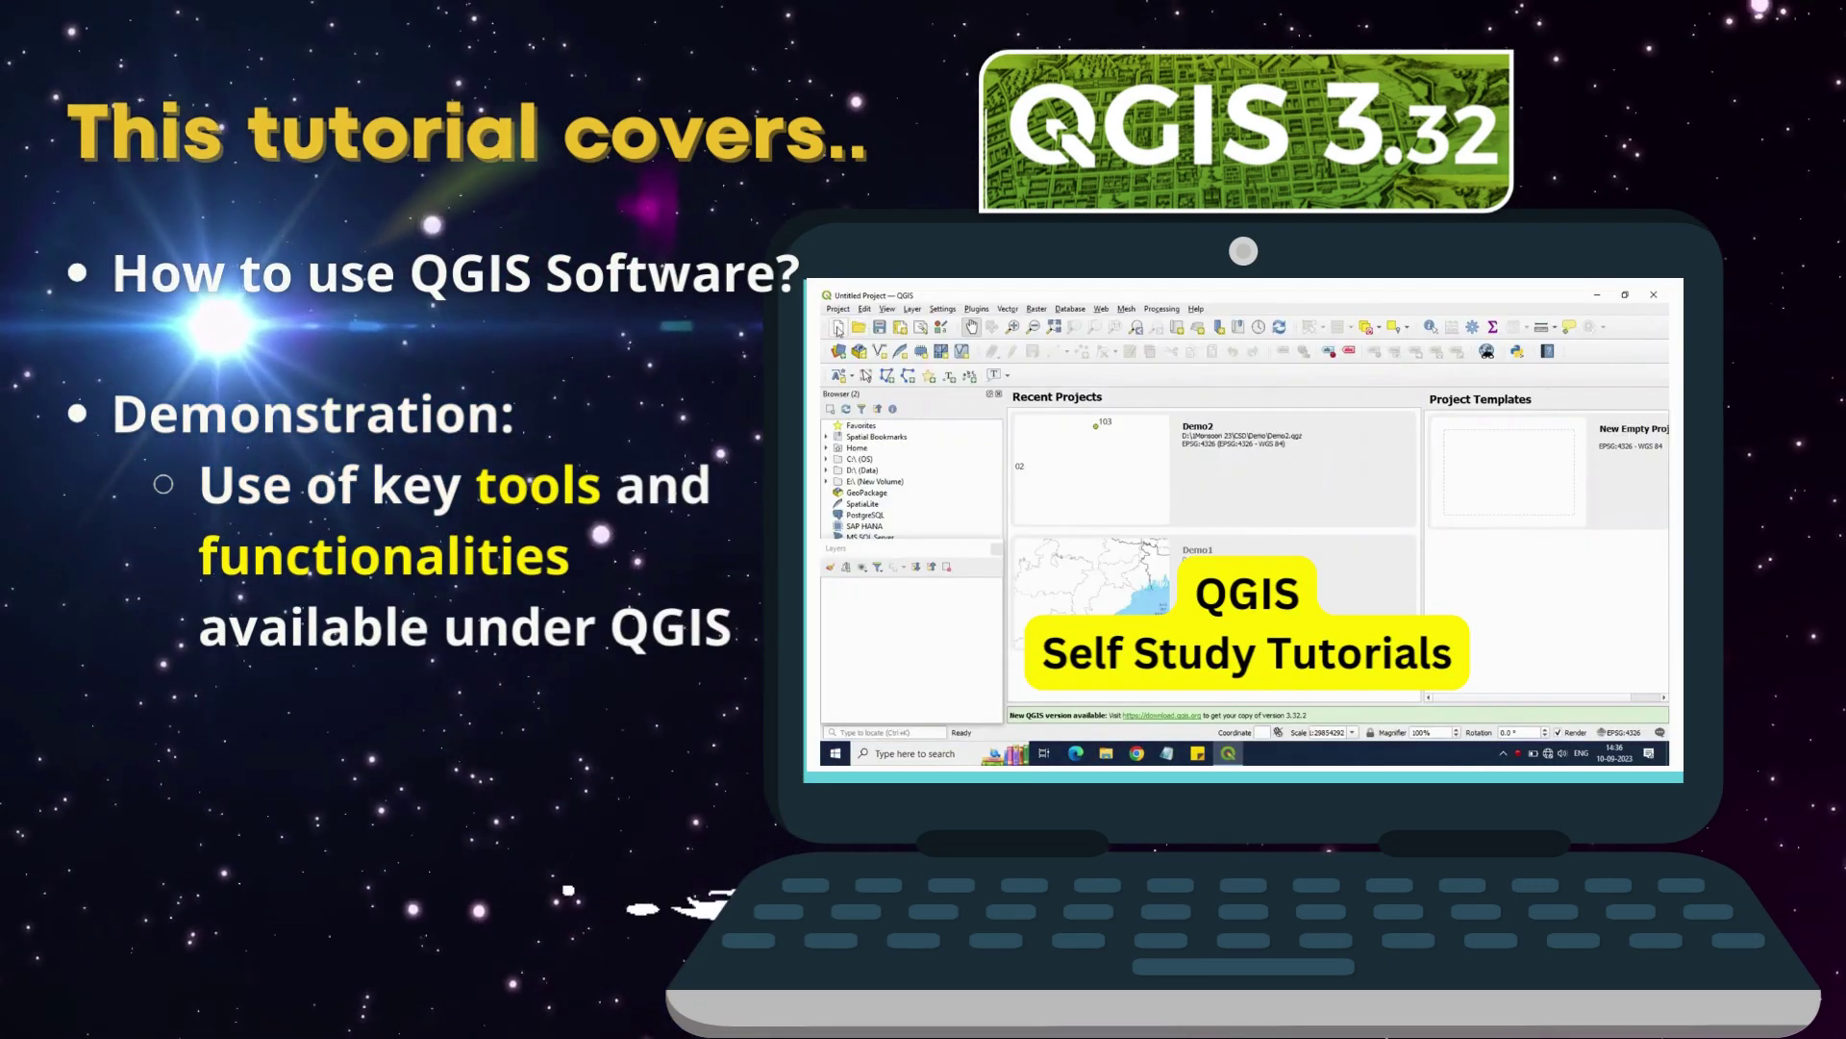
{"action": "left_click", "coordinate": [839, 329]}
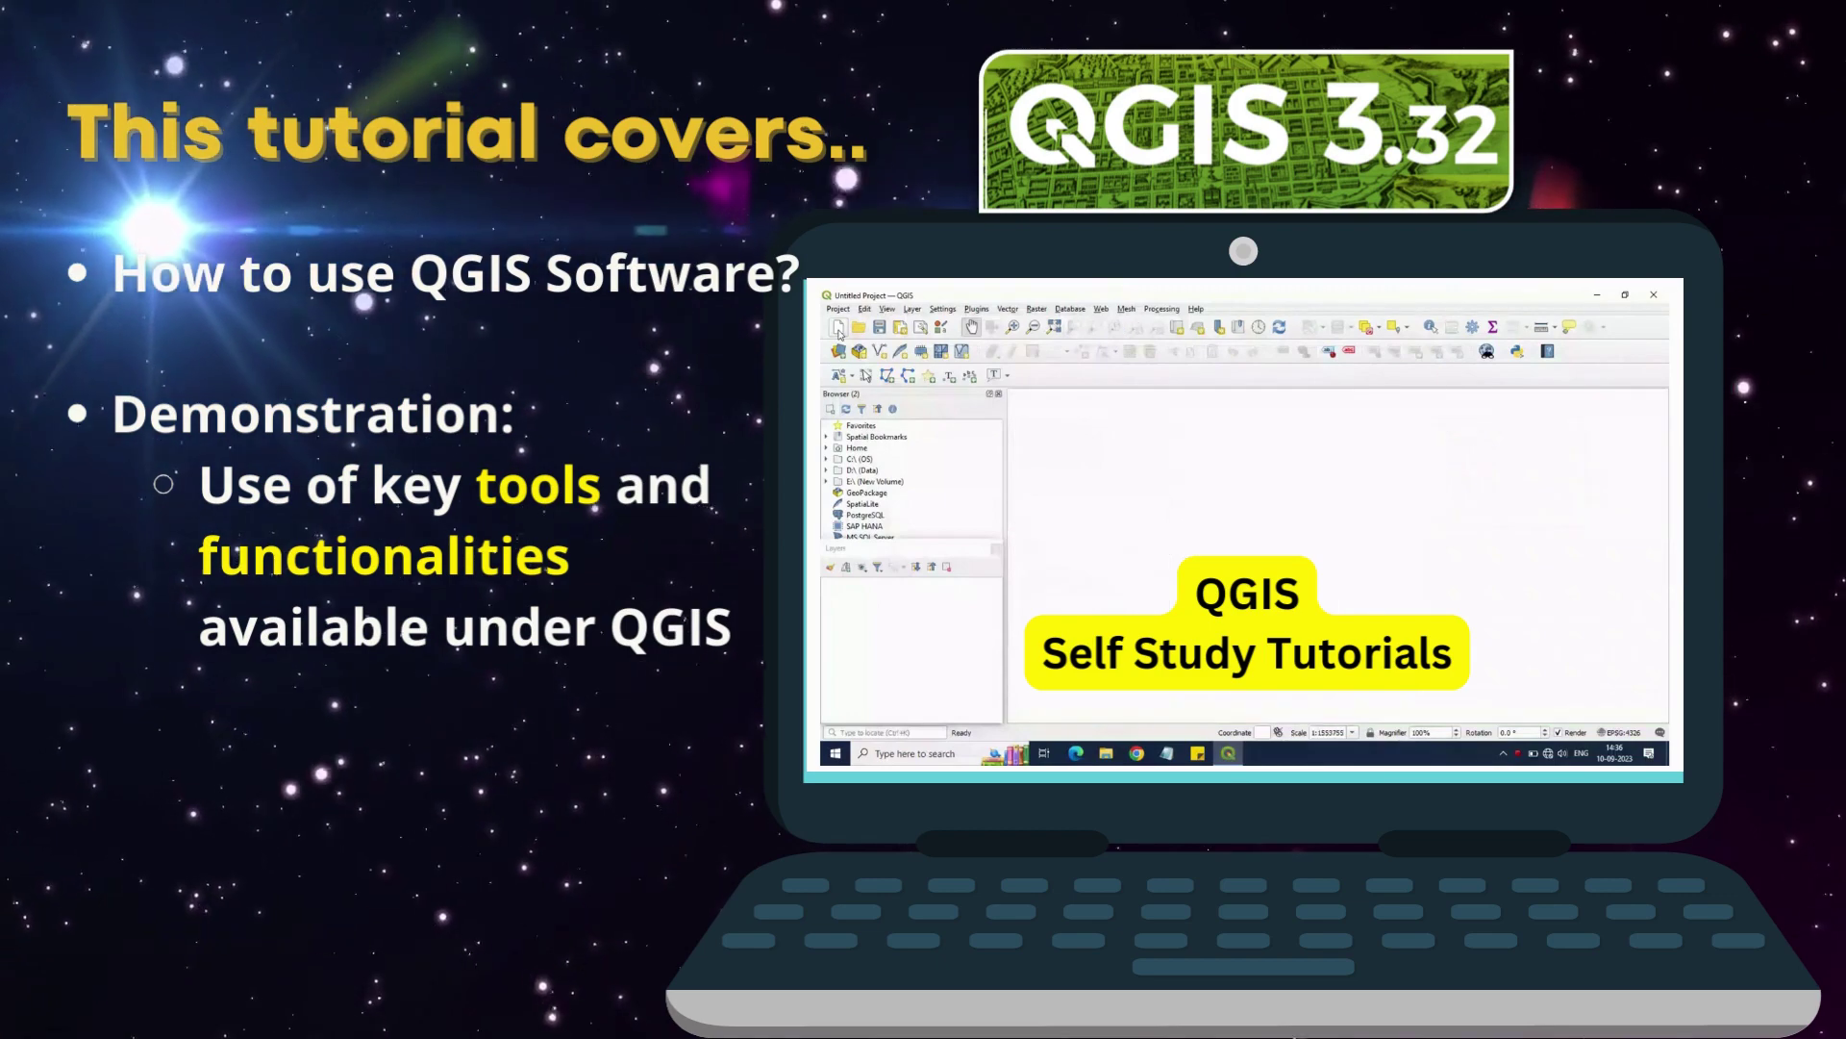
{"action": "left_click", "coordinate": [913, 311]}
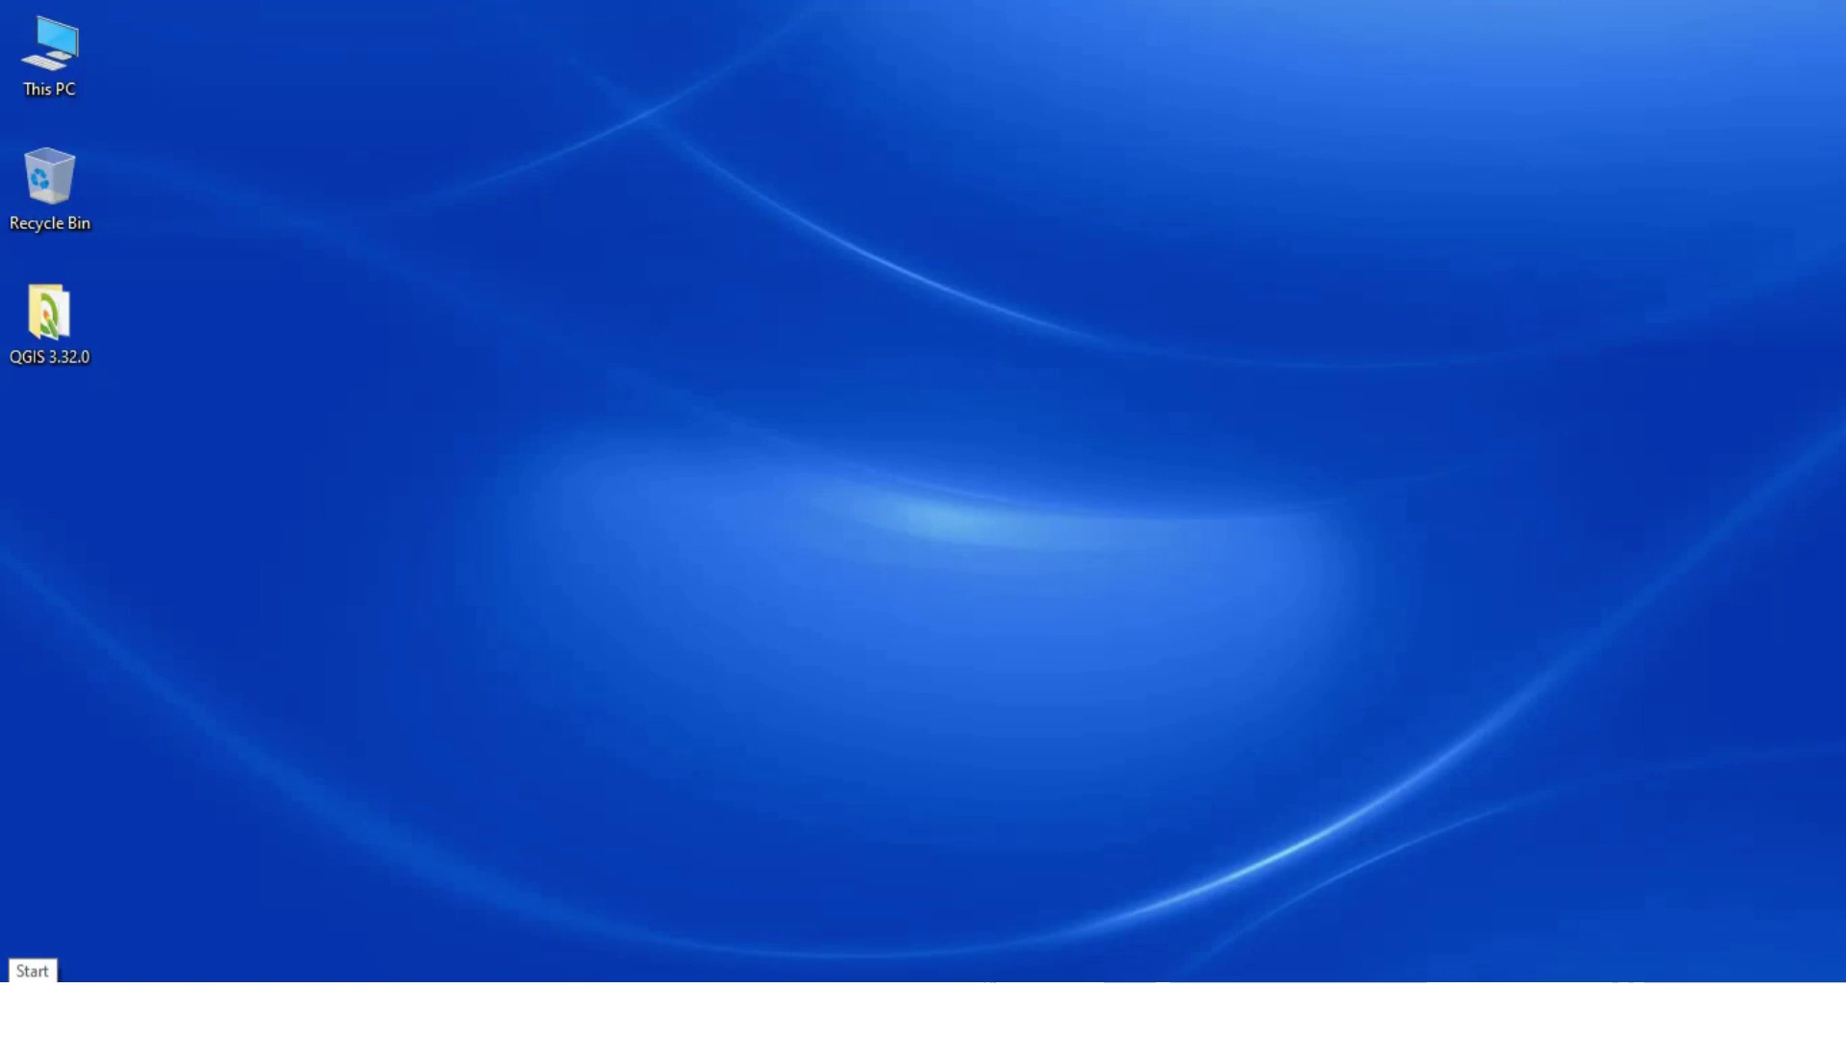
{"action": "left_click", "coordinate": [23, 1009]}
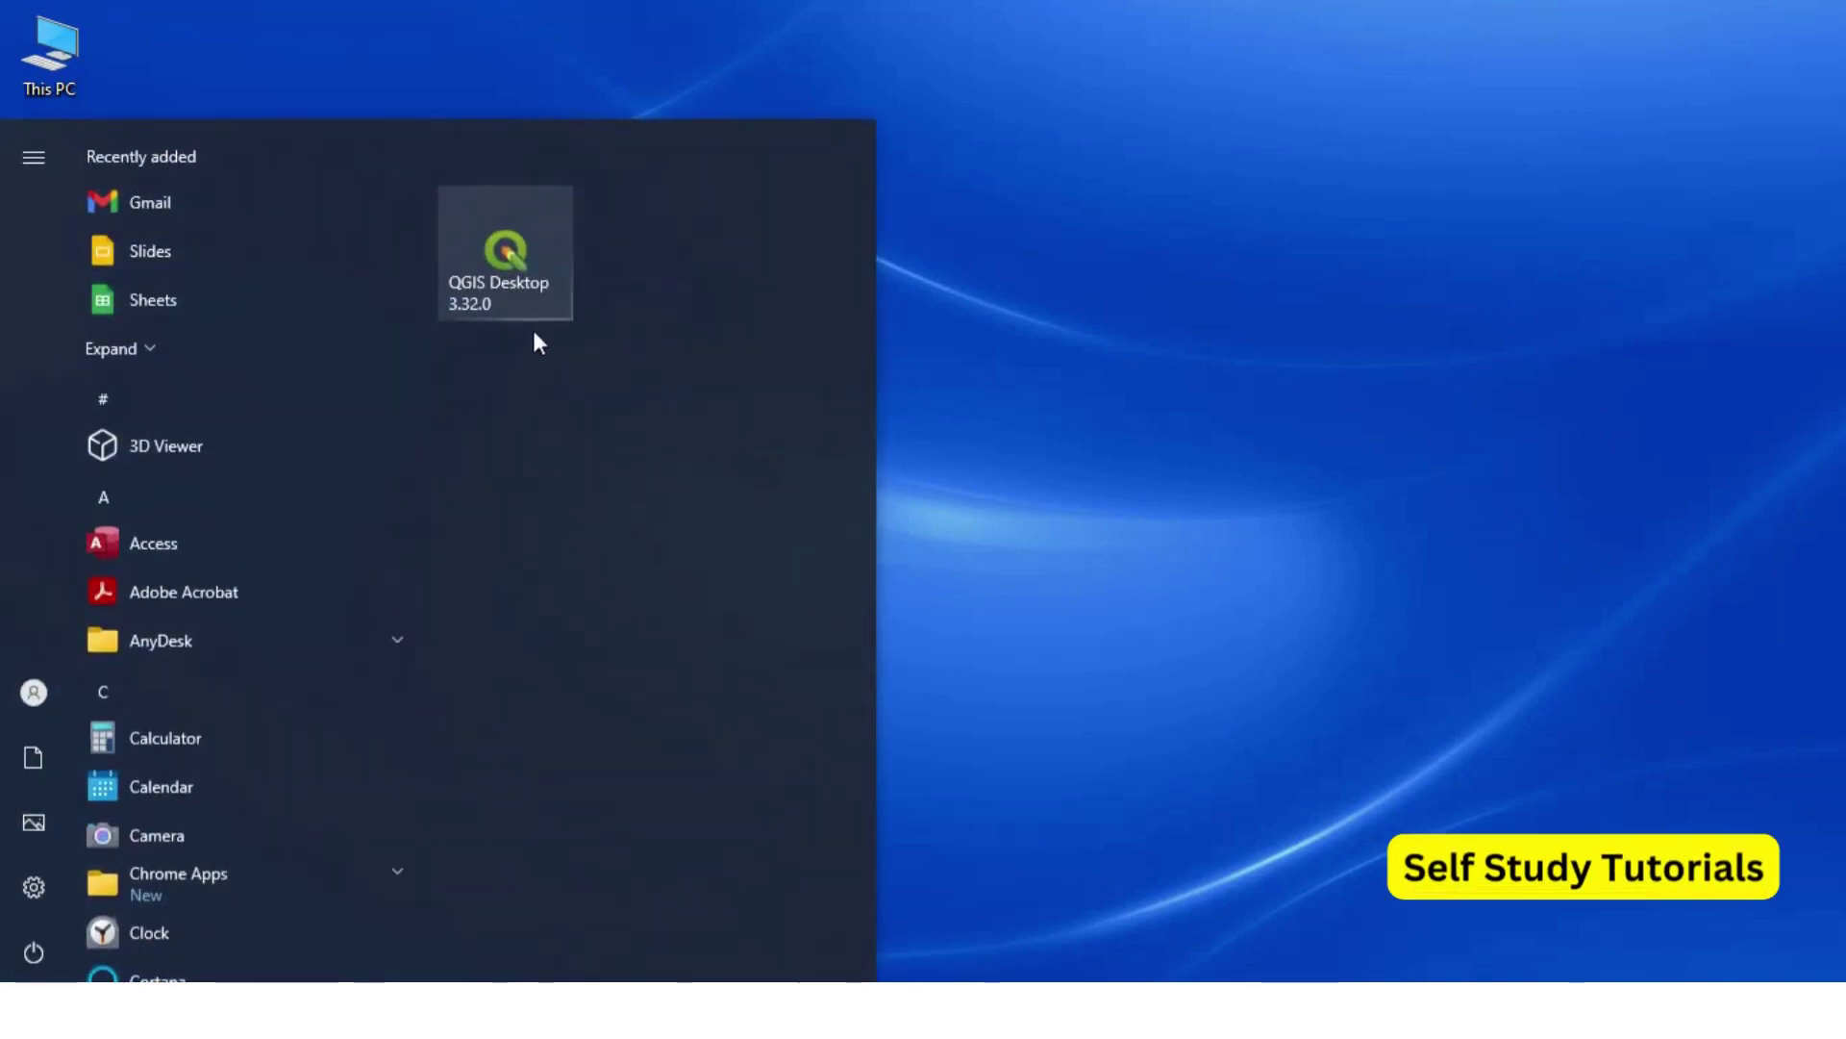
{"action": "left_click", "coordinate": [539, 302]}
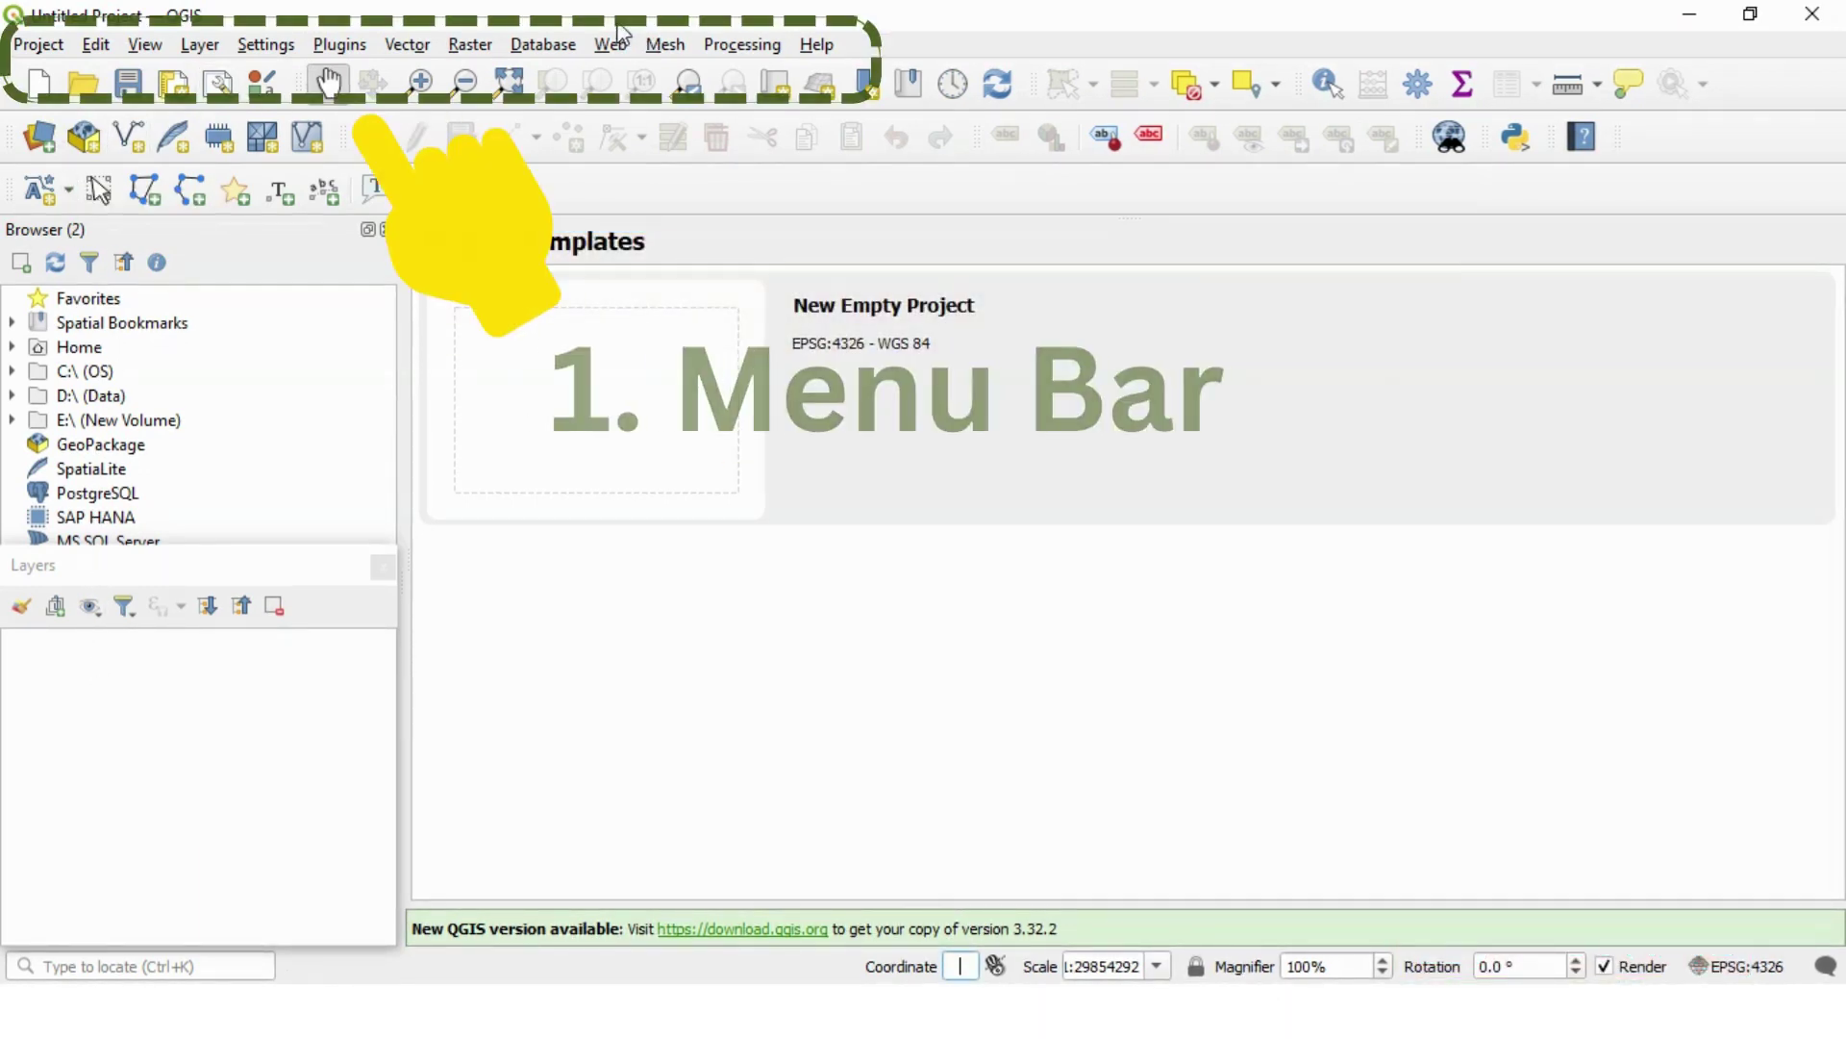
{"action": "left_click", "coordinate": [38, 45]}
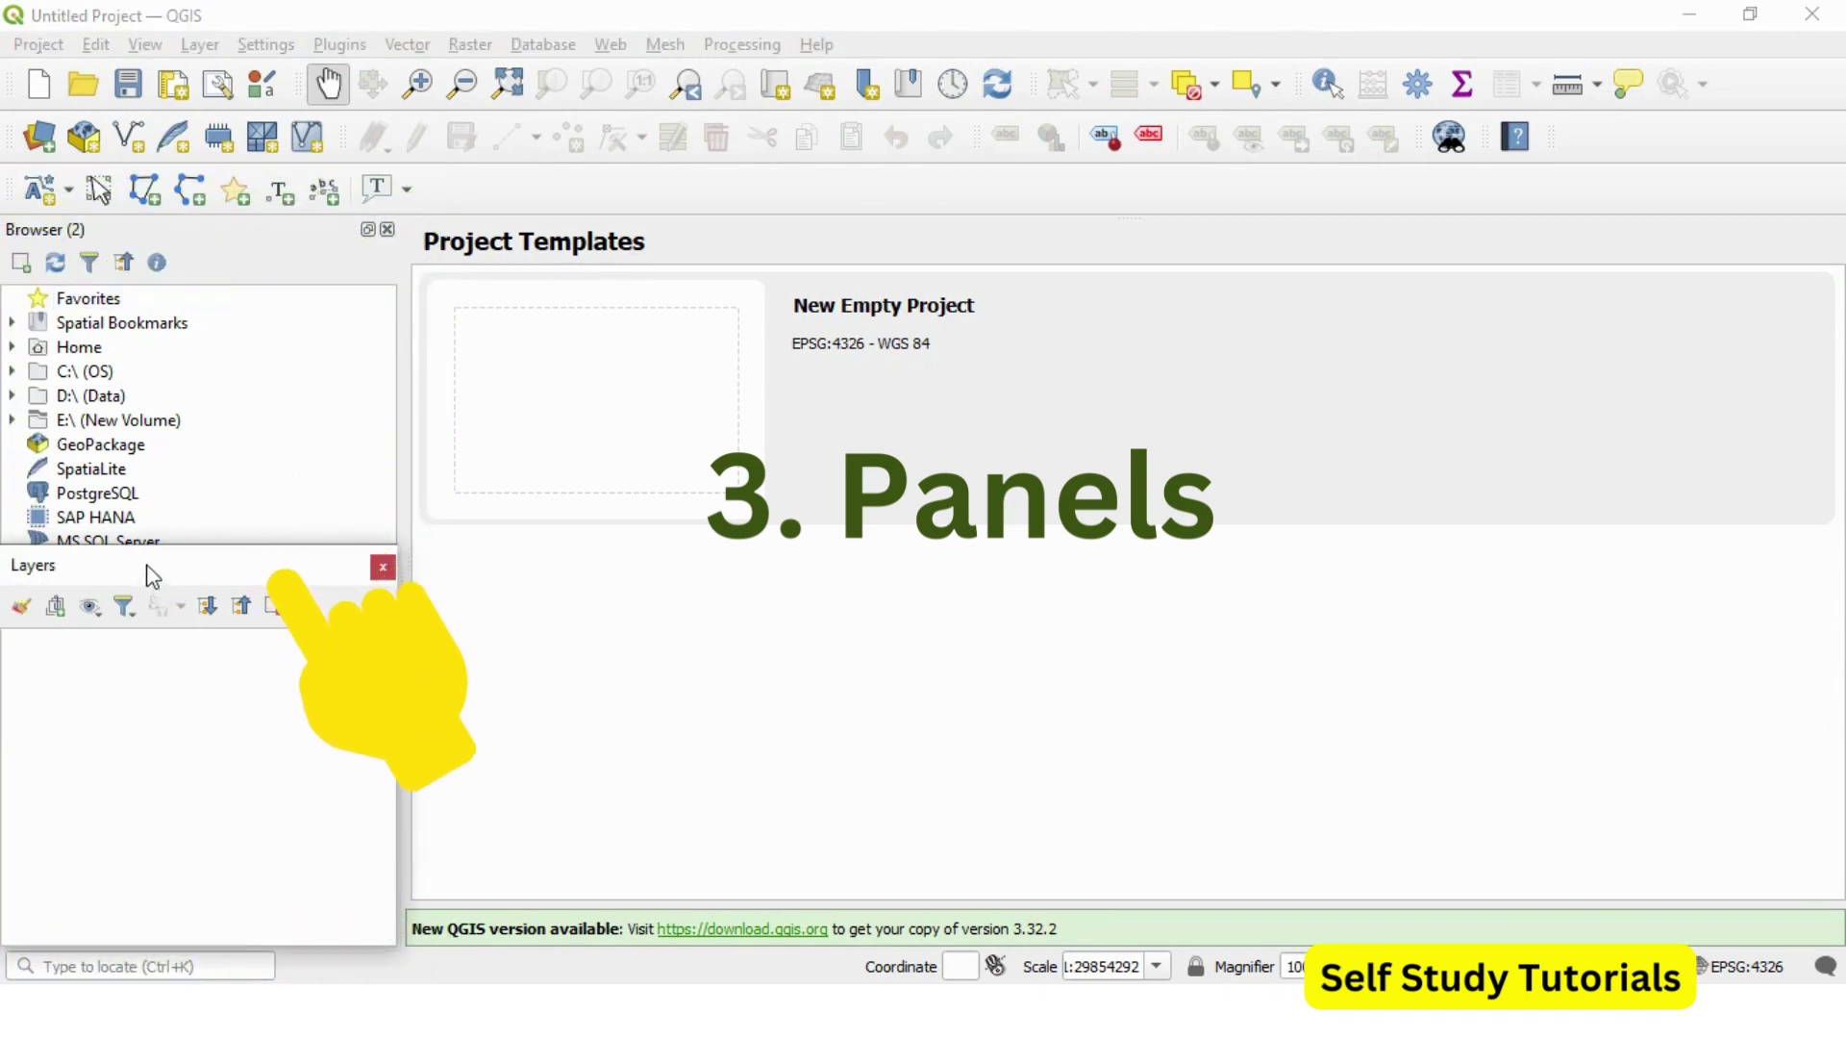
{"action": "left_click", "coordinate": [139, 297]}
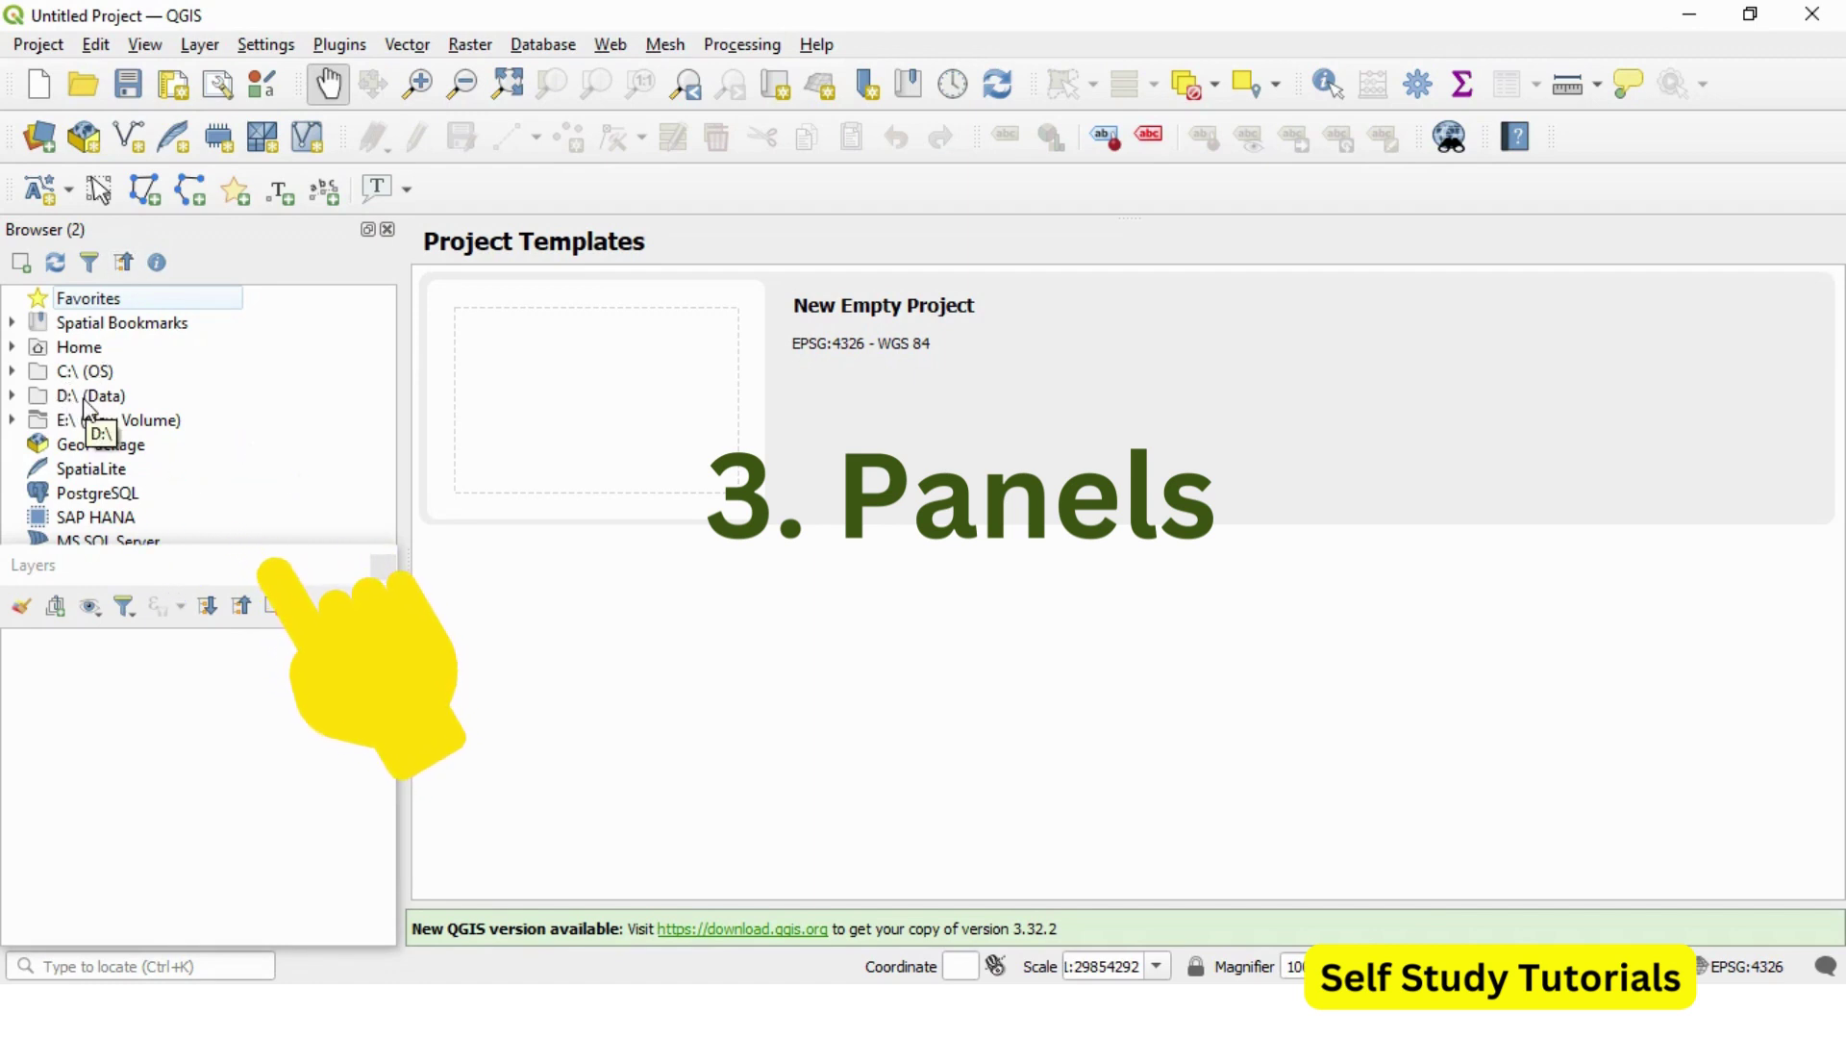
{"action": "left_click", "coordinate": [186, 578]}
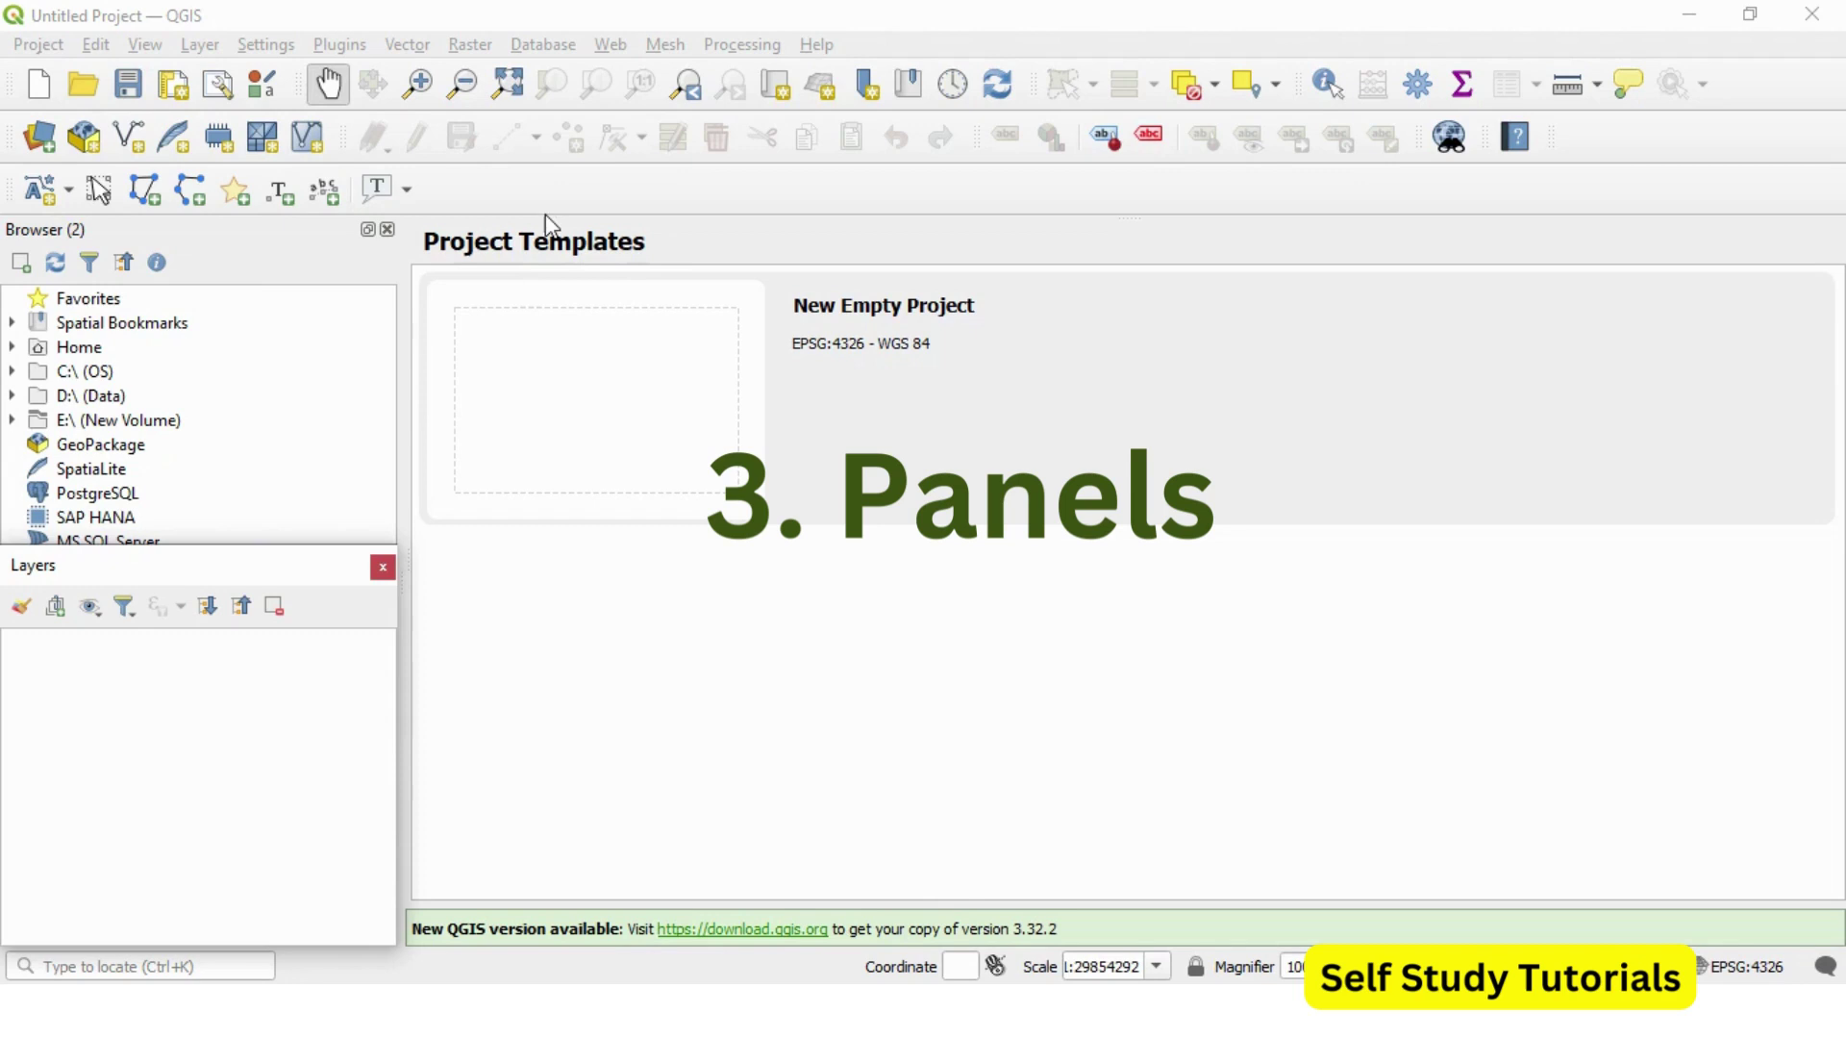
{"action": "right_click", "coordinate": [579, 205]}
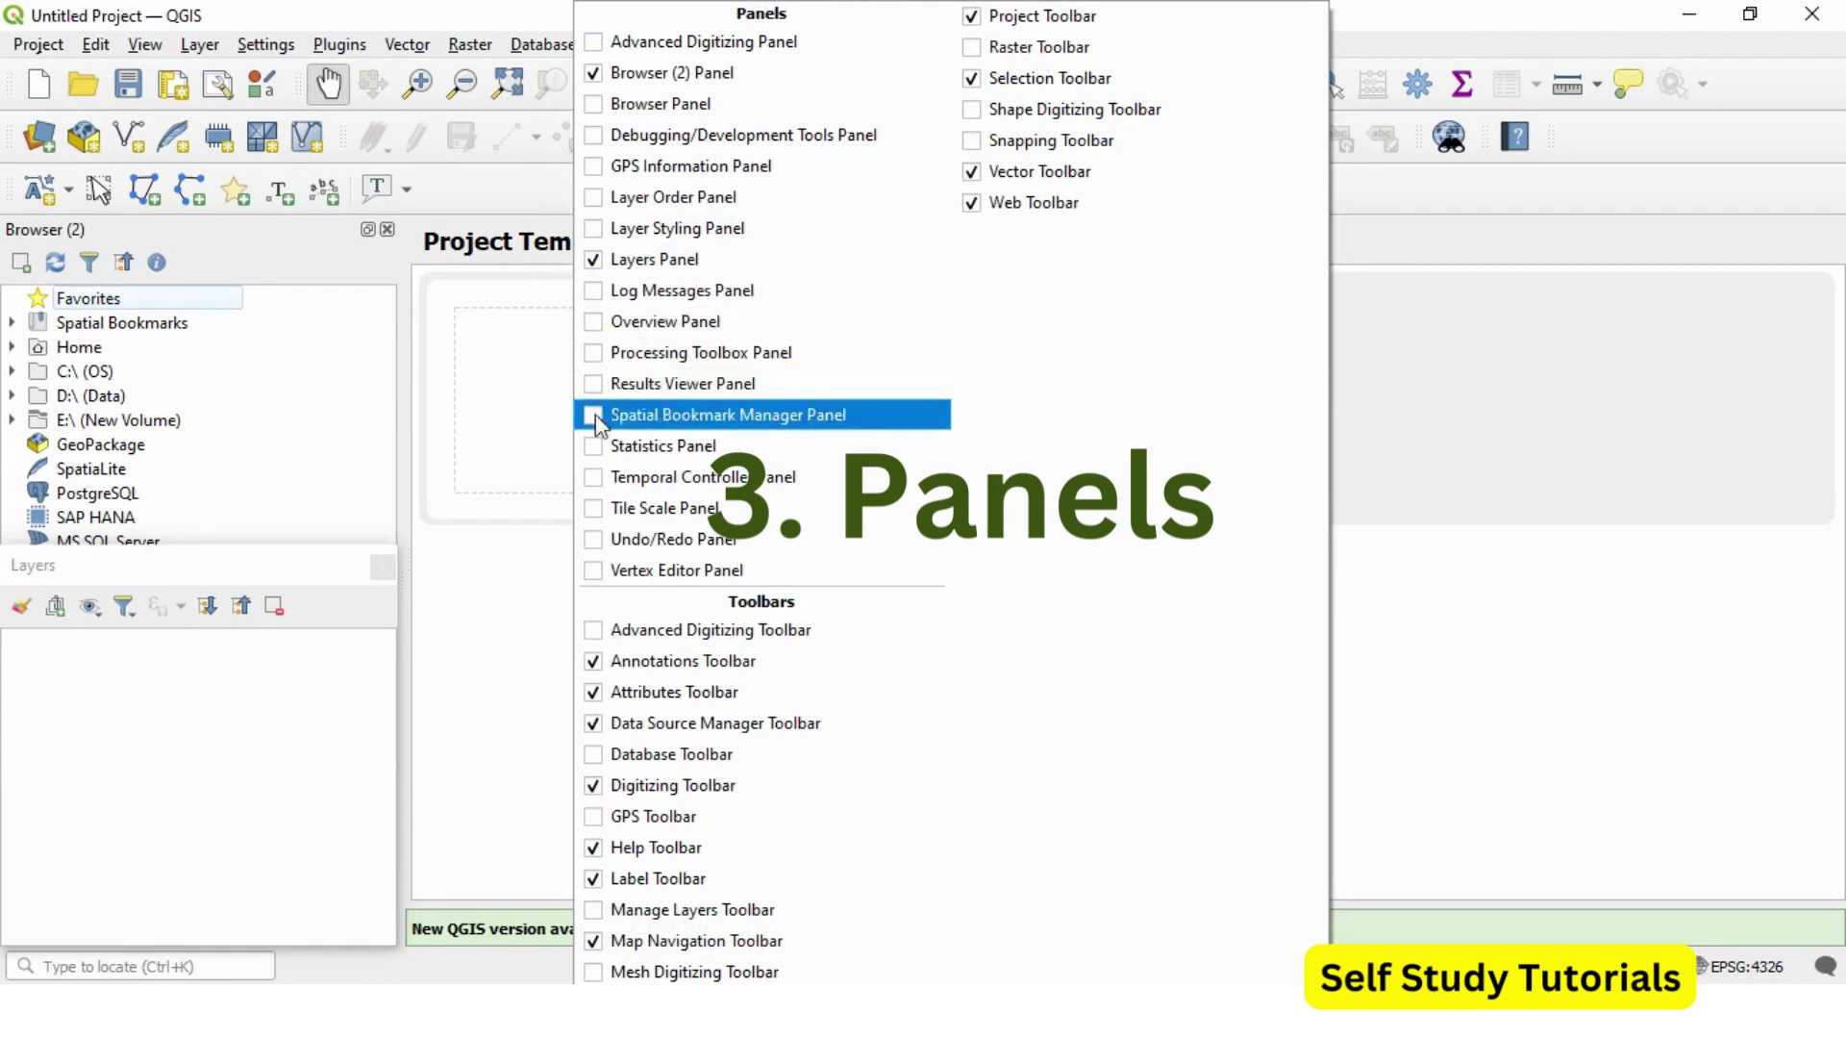
{"action": "left_click", "coordinate": [602, 75]}
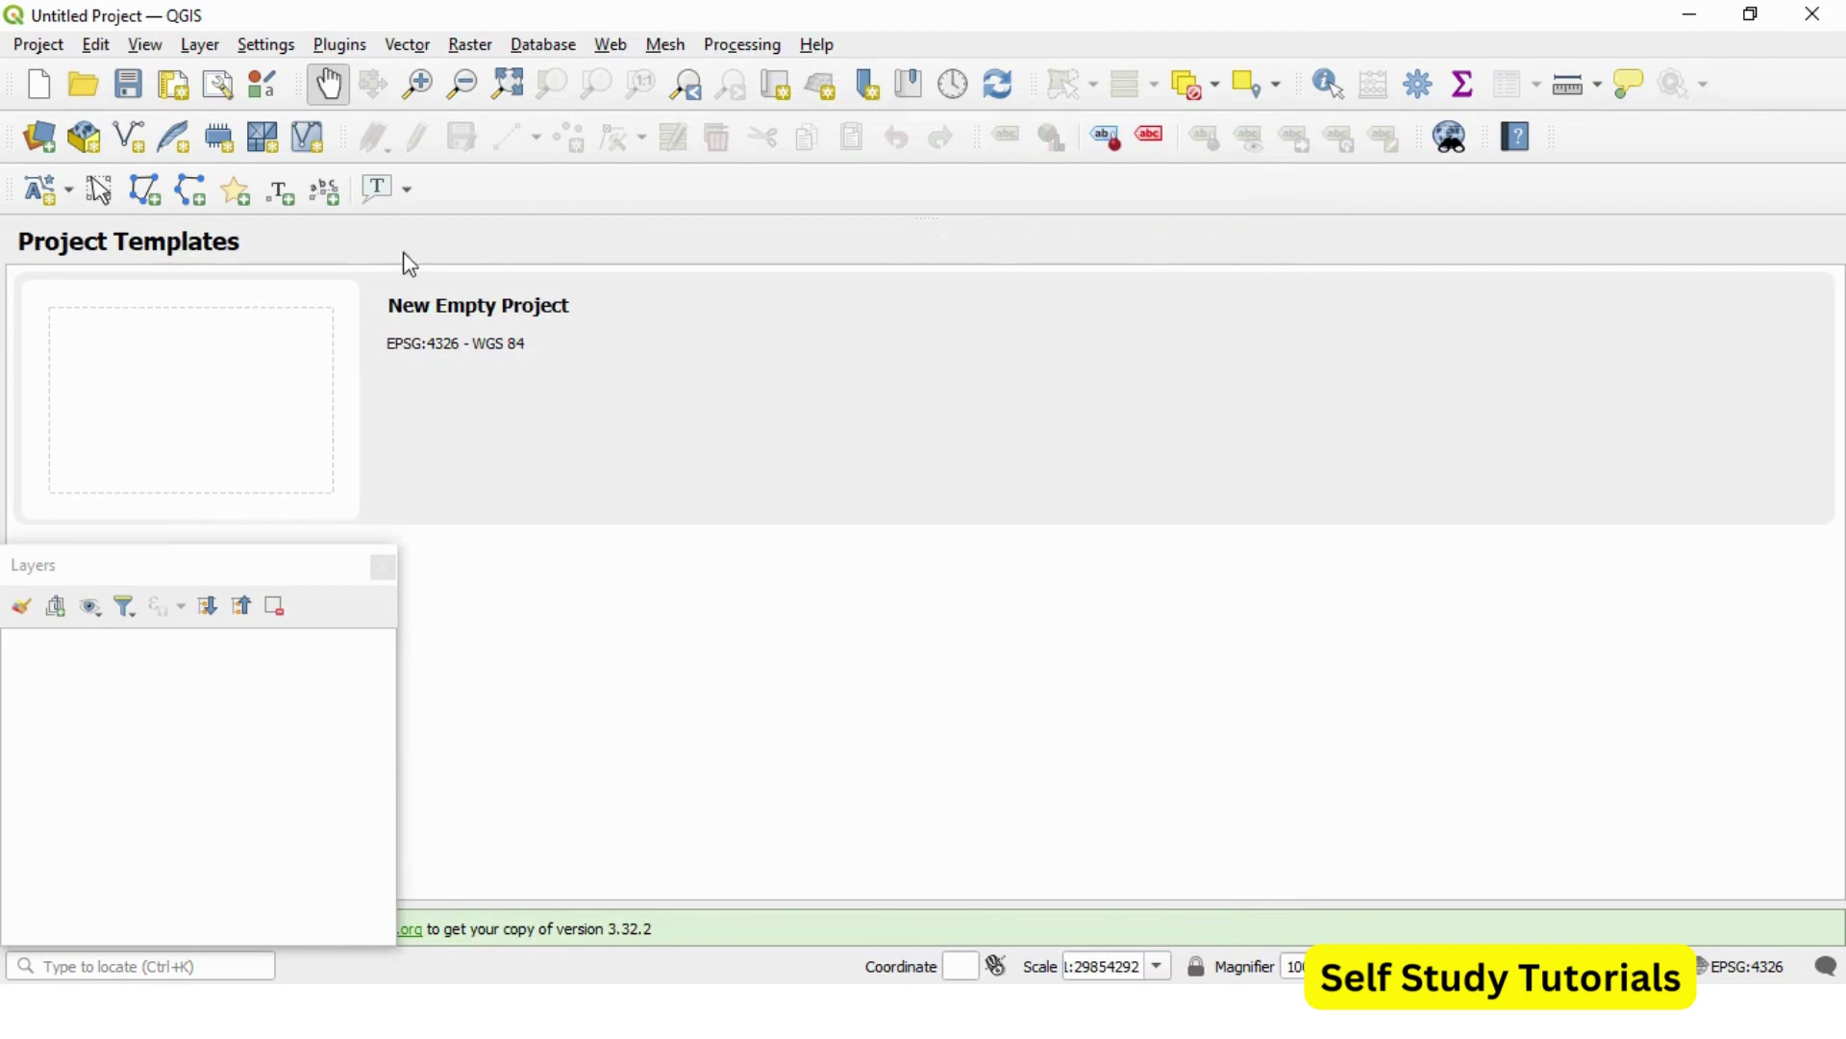
{"action": "right_click", "coordinate": [494, 189]}
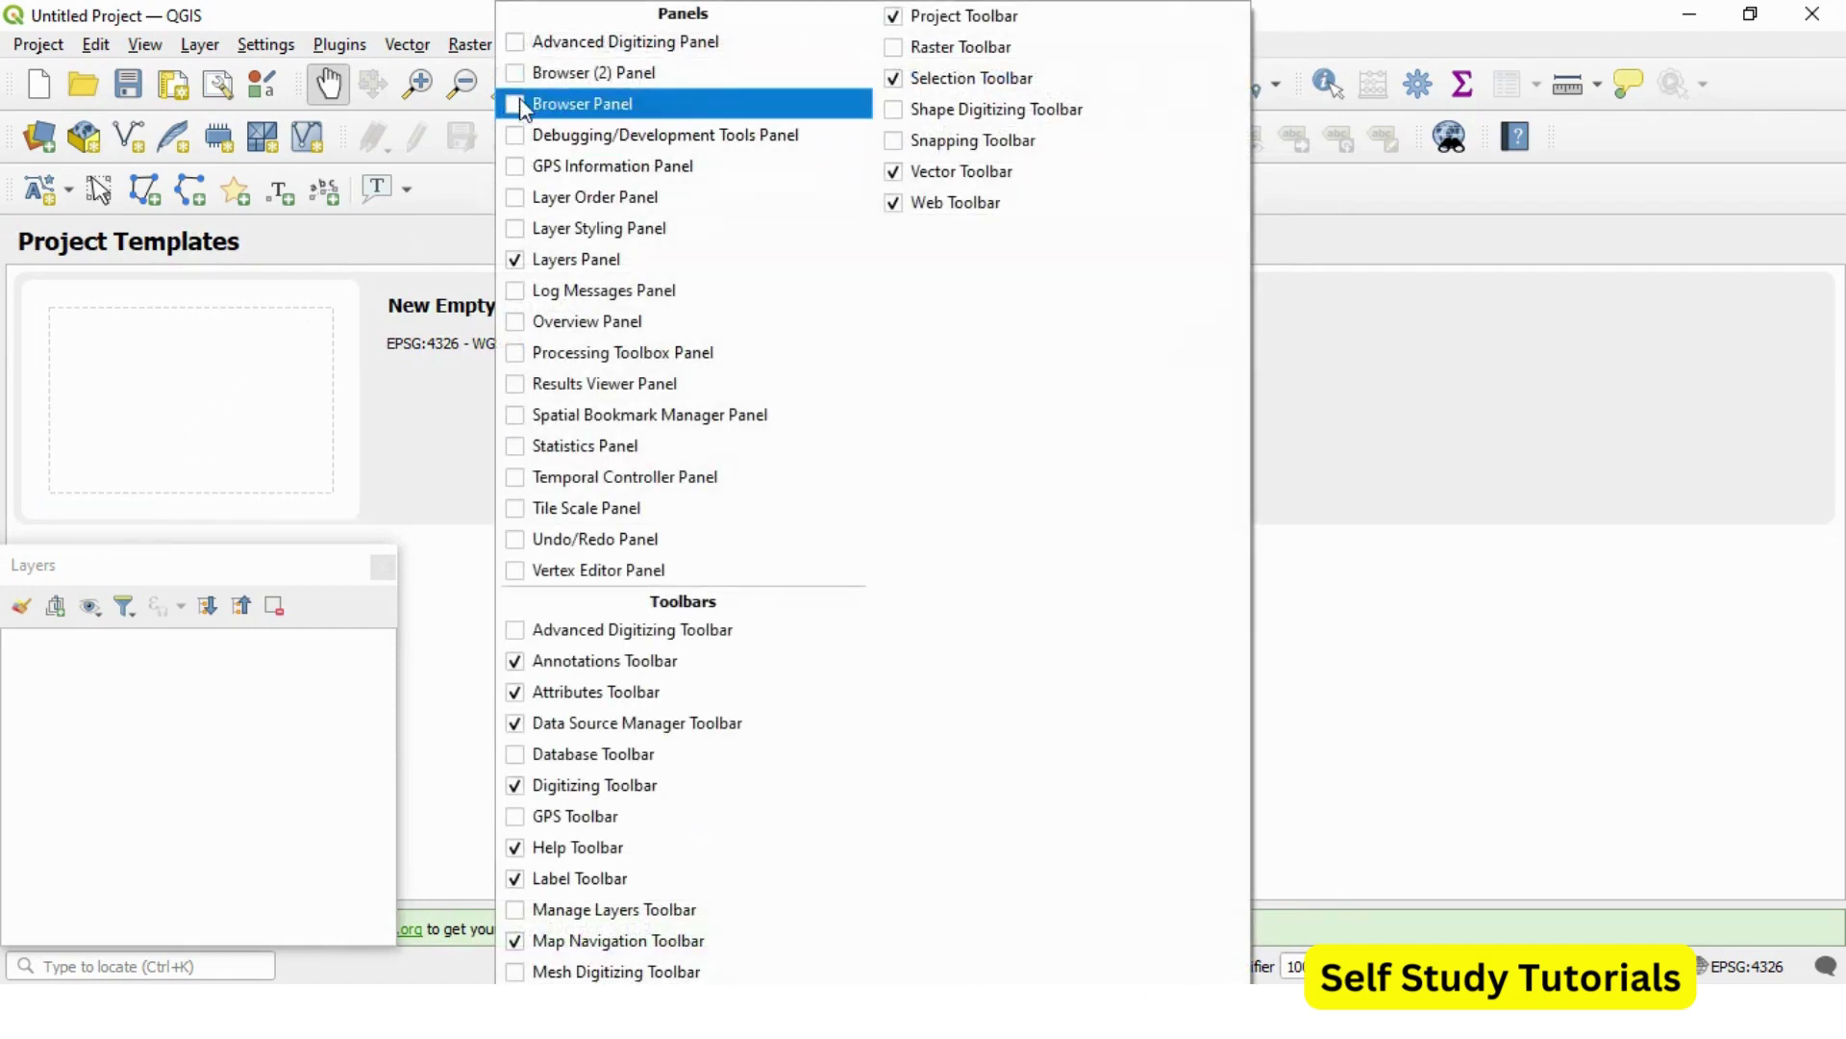
{"action": "left_click", "coordinate": [514, 75]}
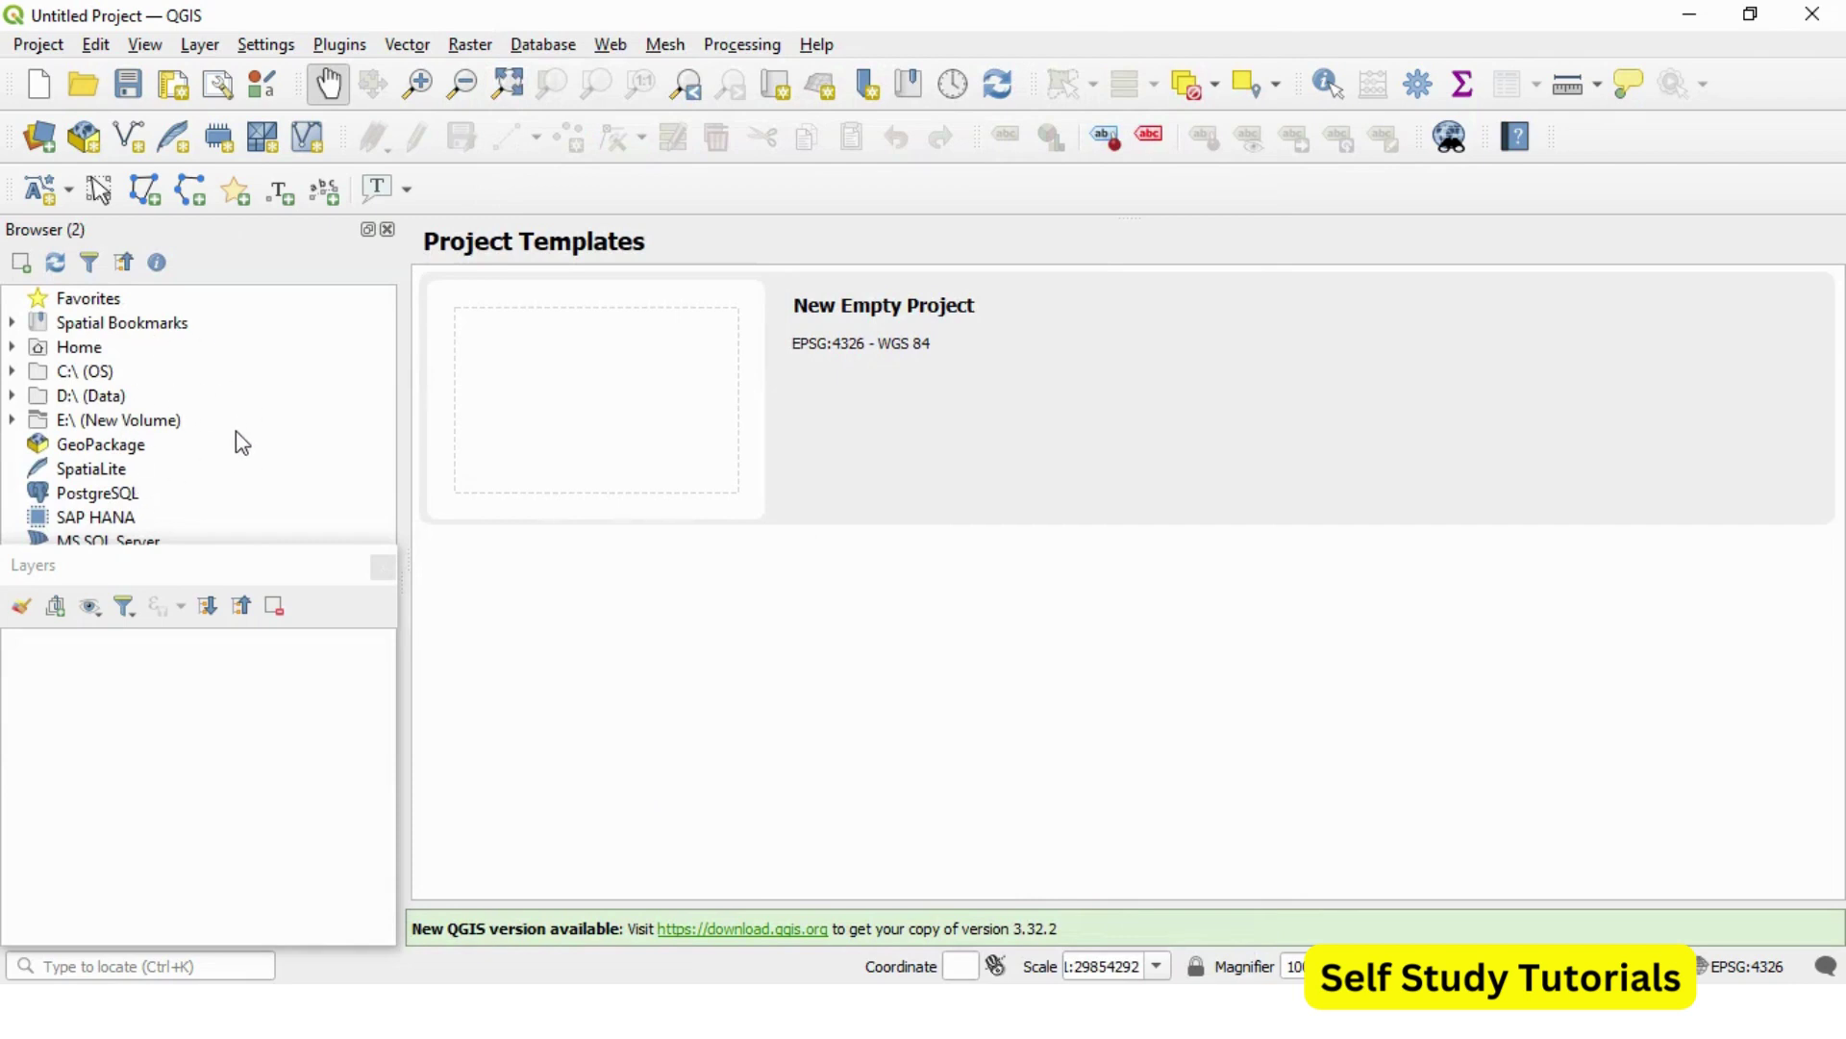
{"action": "right_click", "coordinate": [588, 196]}
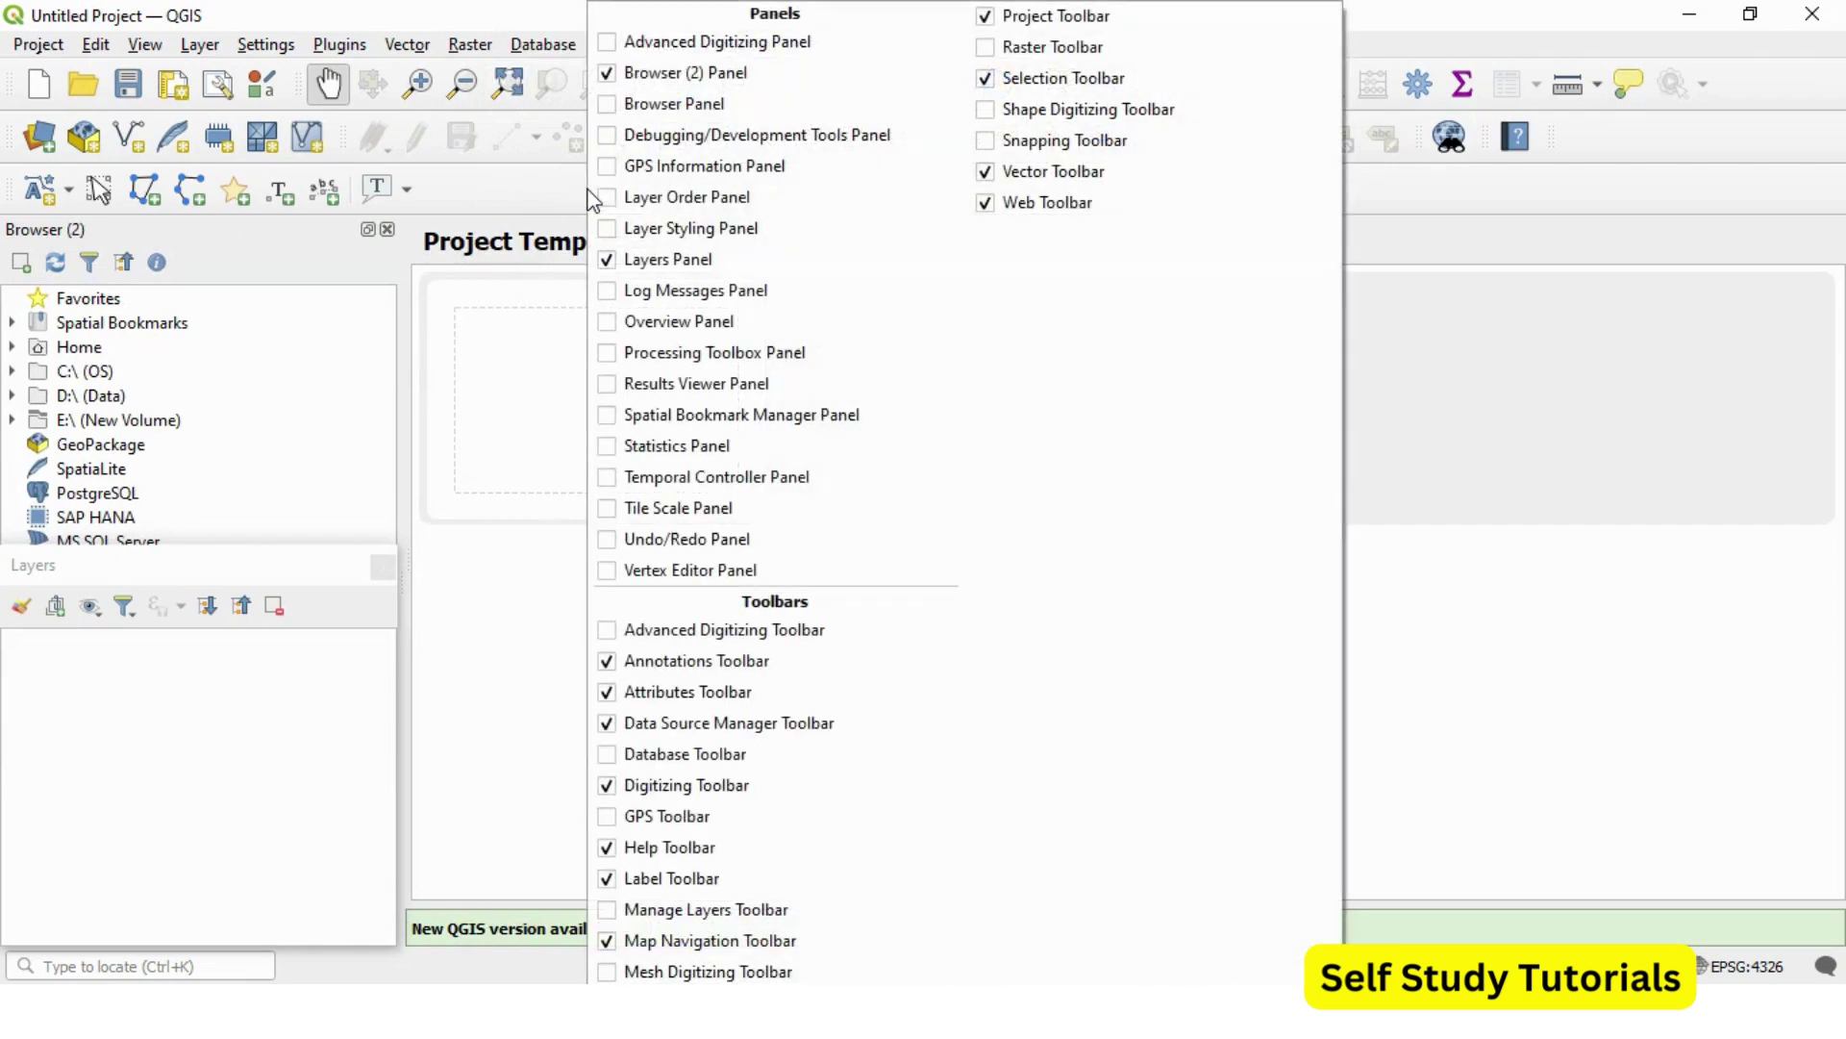
{"action": "left_click", "coordinate": [612, 663]}
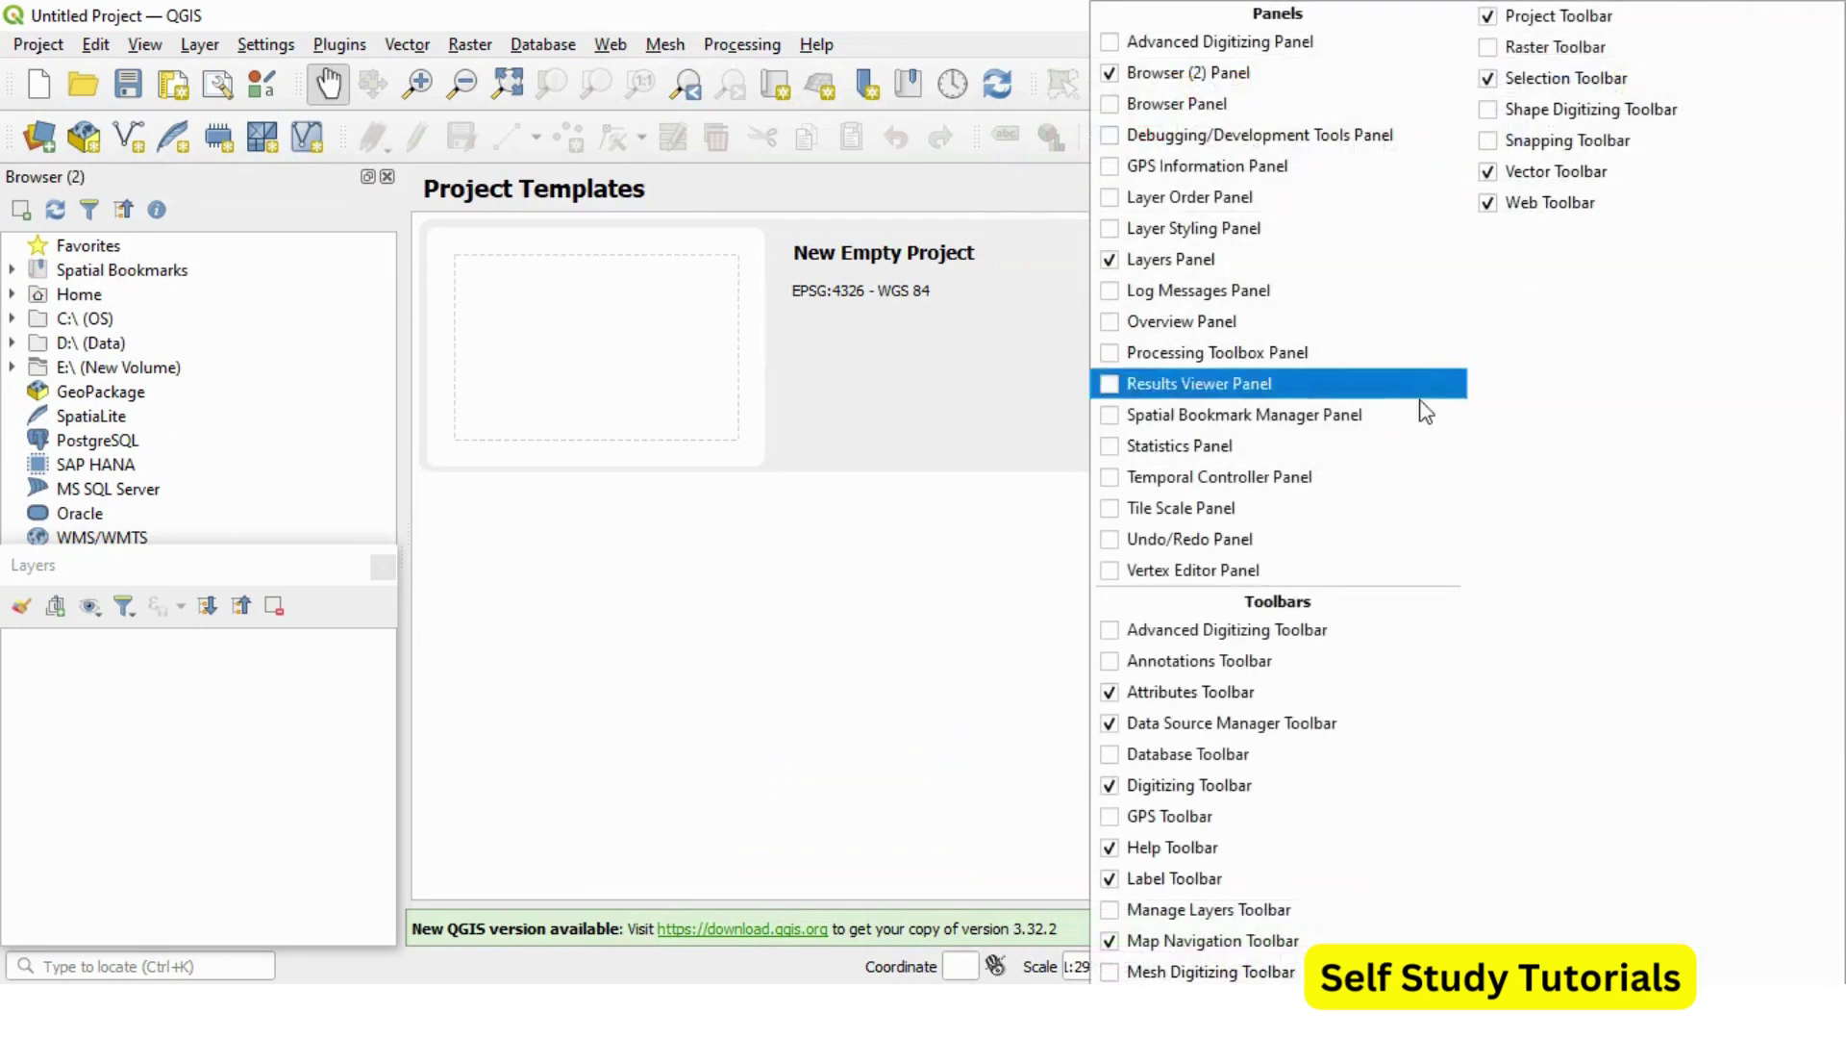
{"action": "left_click", "coordinate": [1192, 660]}
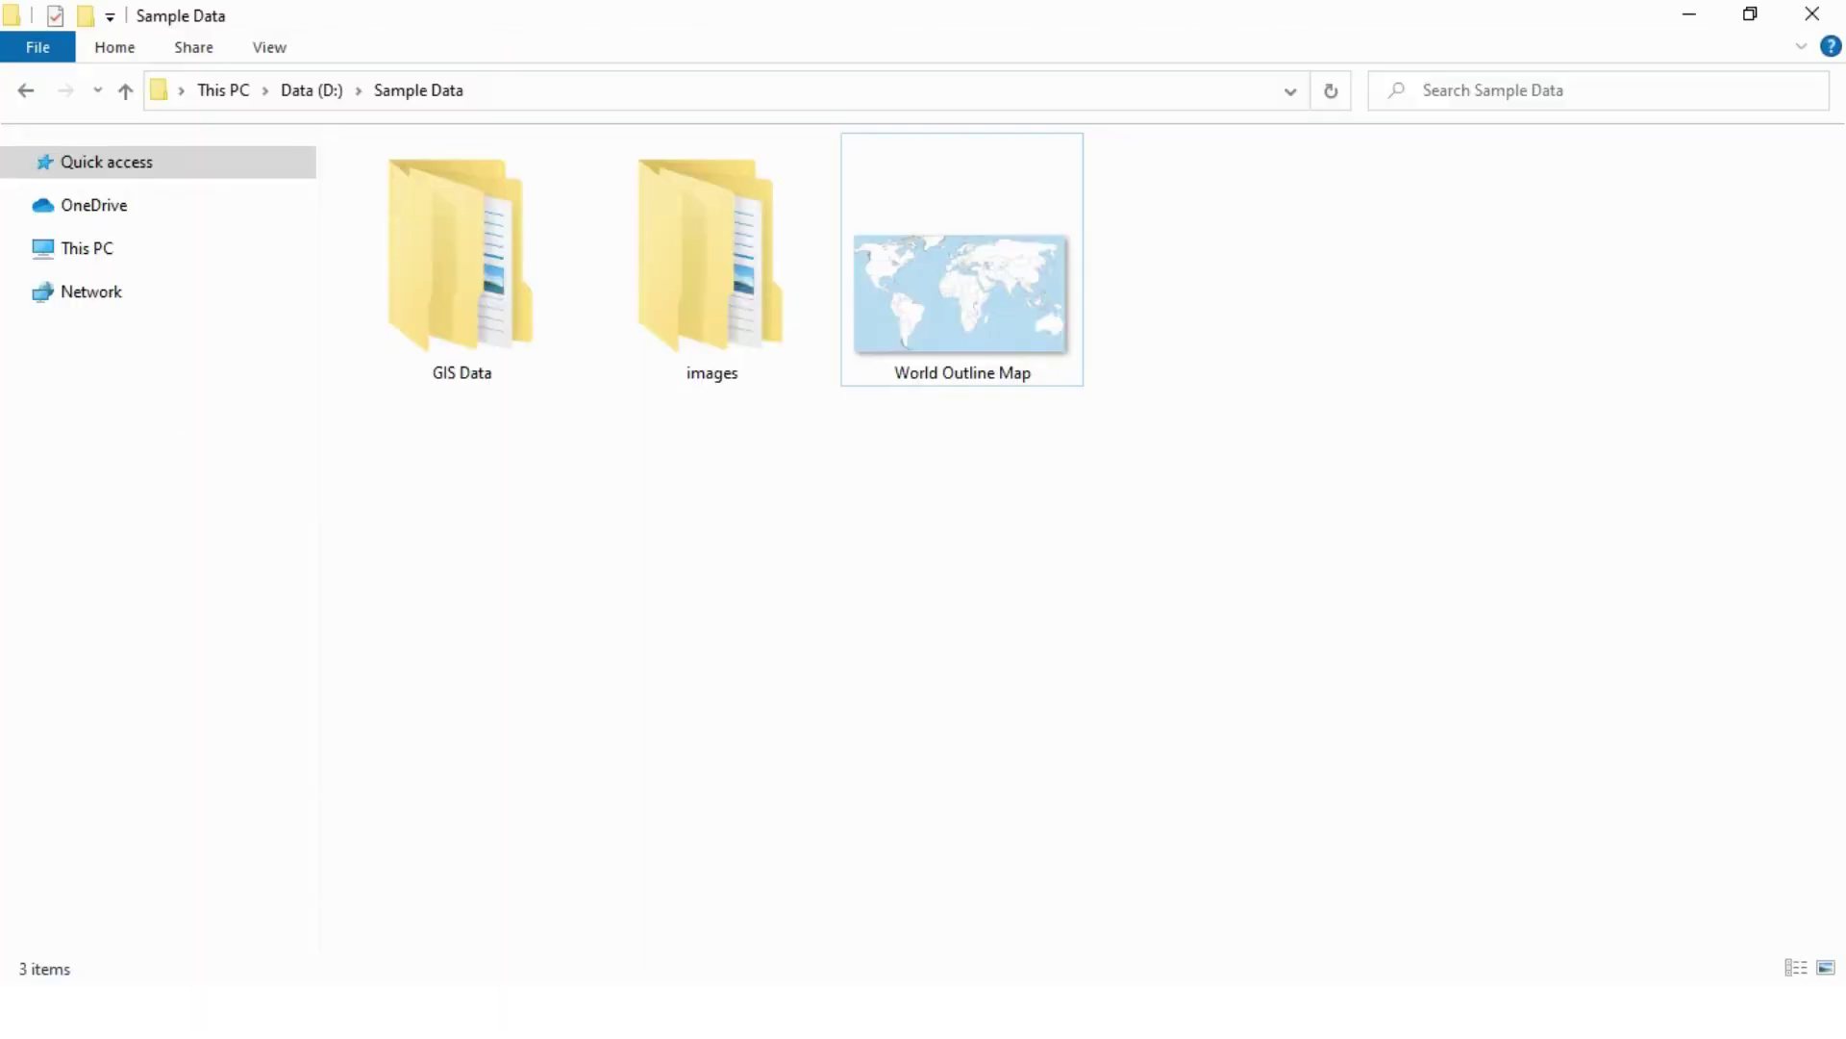
- Select the World Outline Map image in D:\Sample Data
{"action": "left_click", "coordinate": [918, 375]}
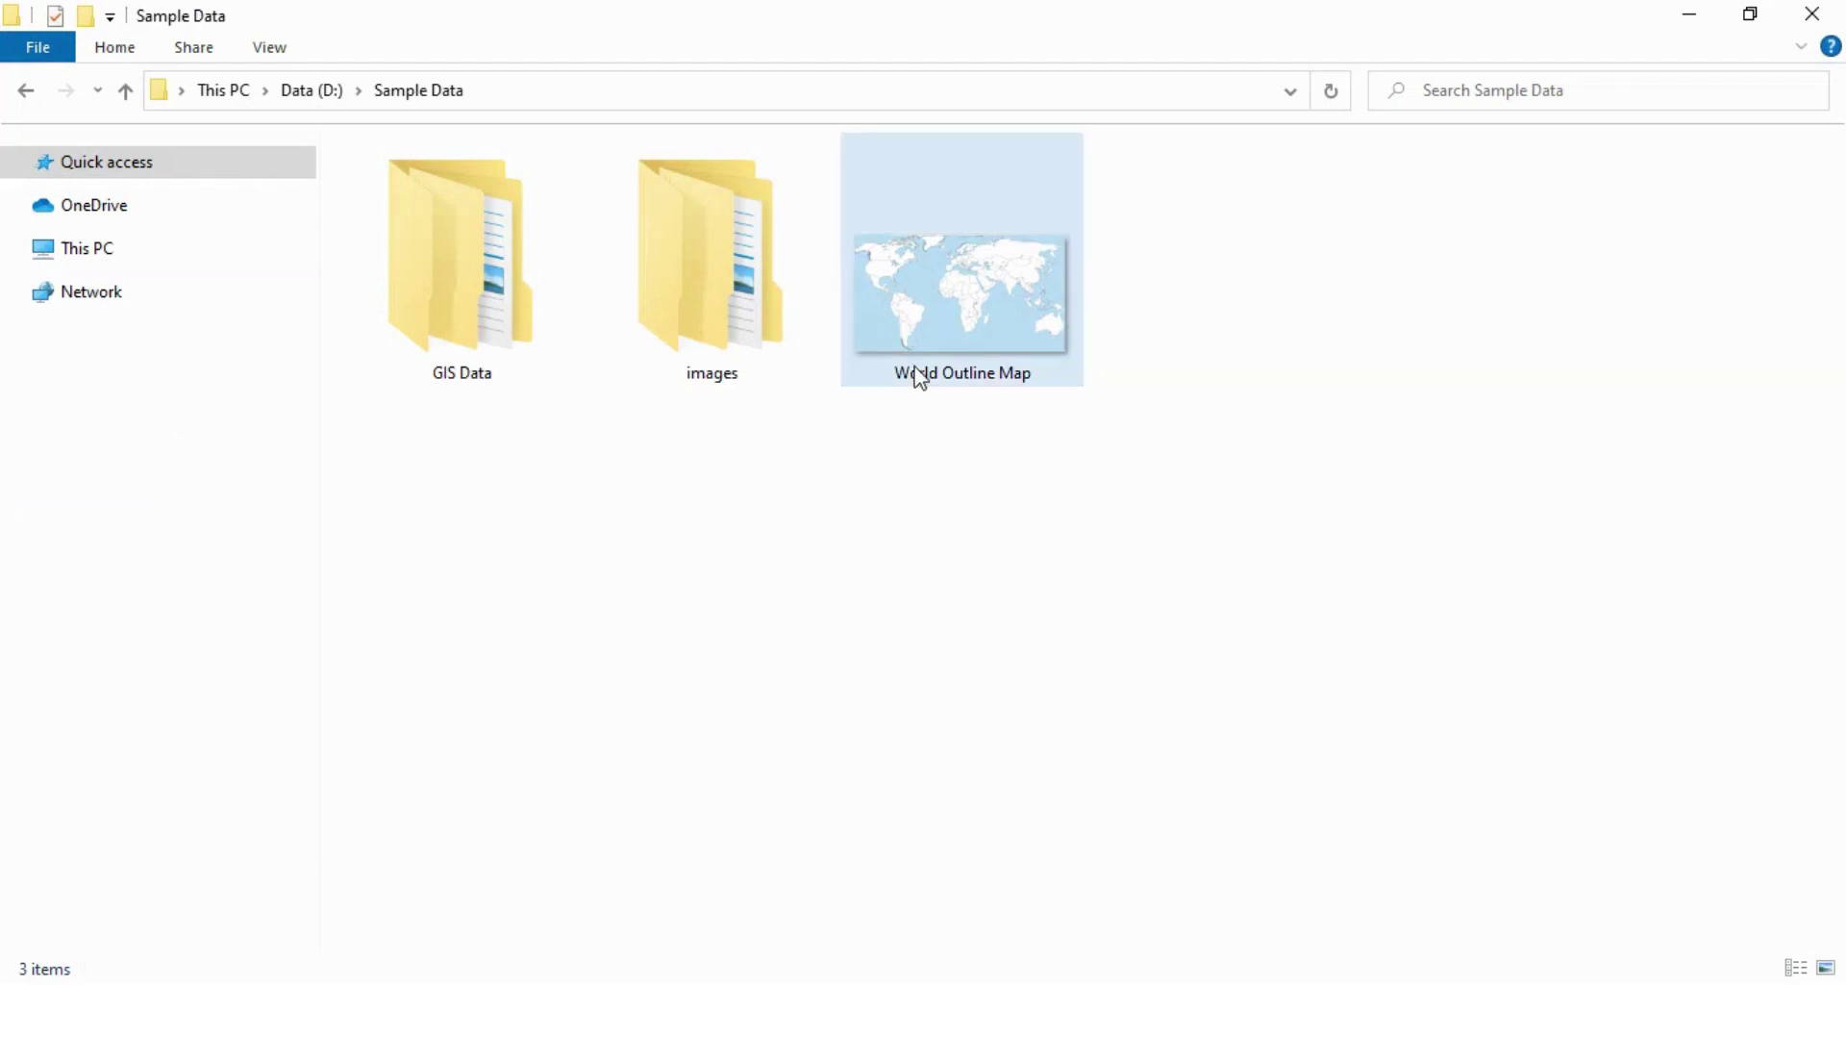
- Preview World Outline Map in Photos, then close the viewer
{"action": "double_click", "coordinate": [932, 313]}
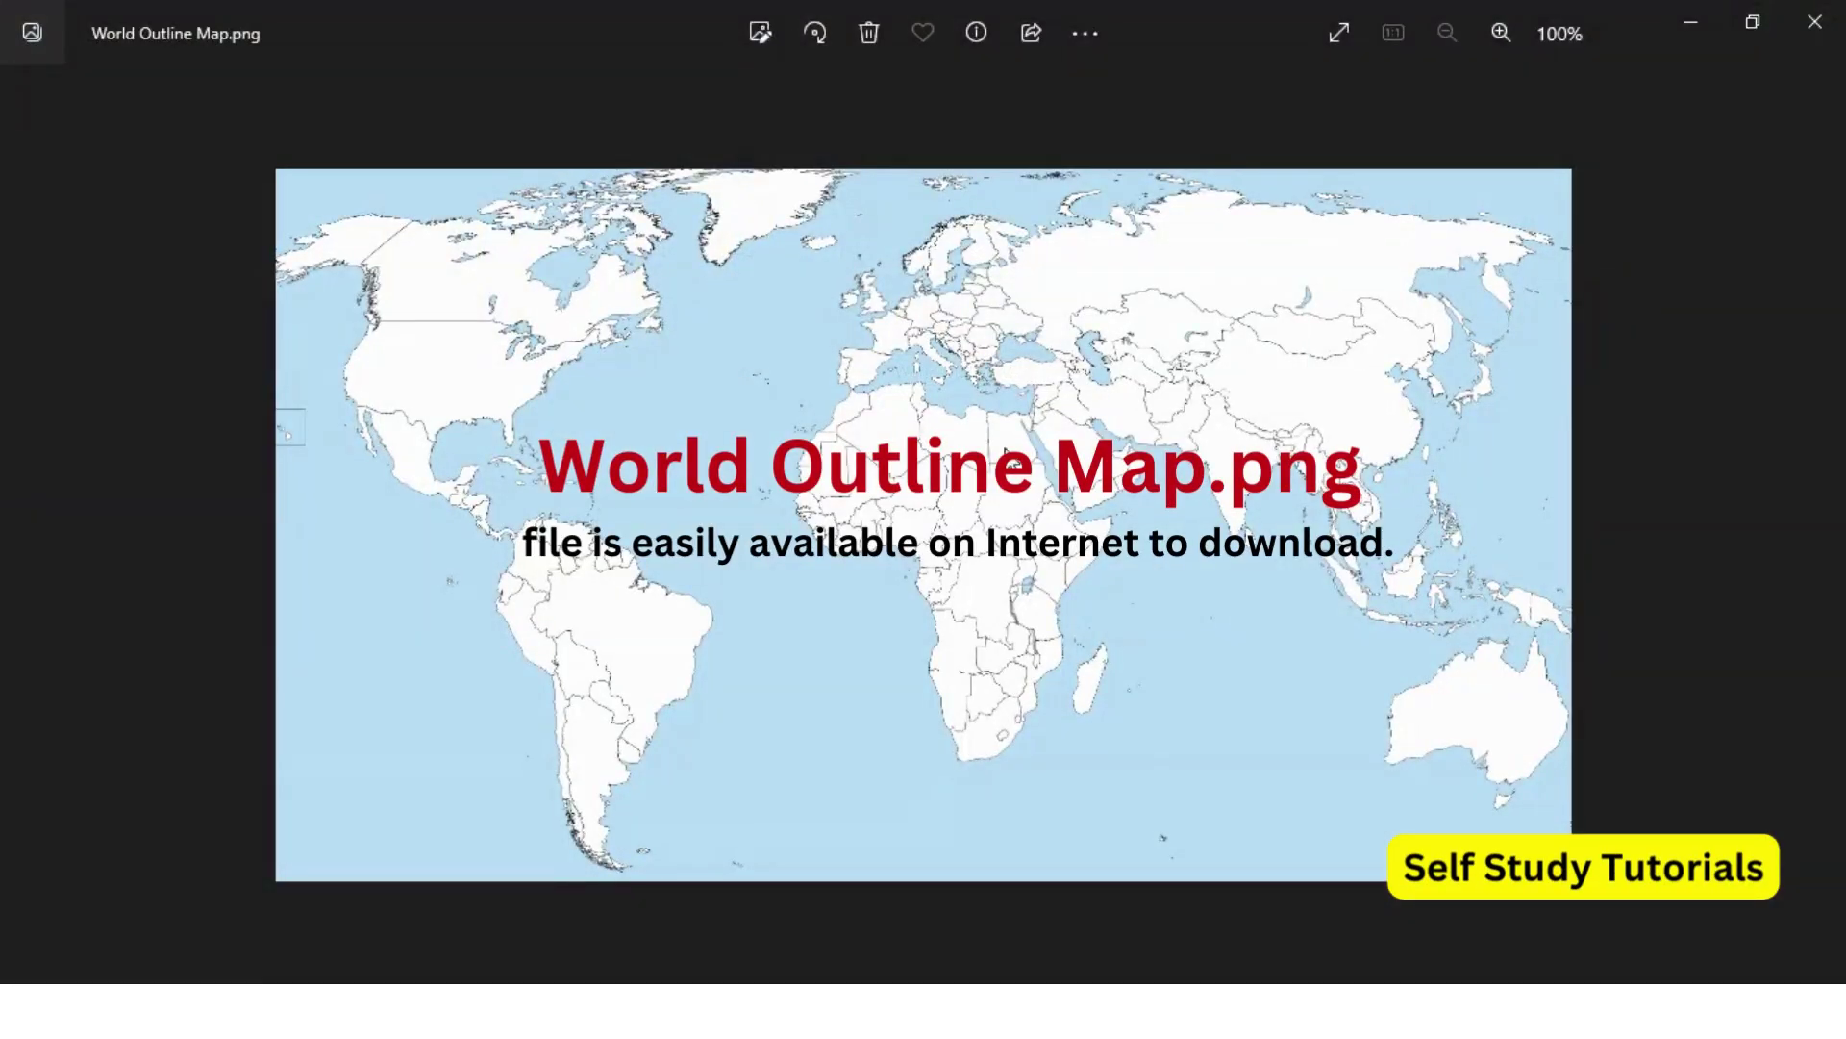
{"action": "left_click", "coordinate": [1816, 23]}
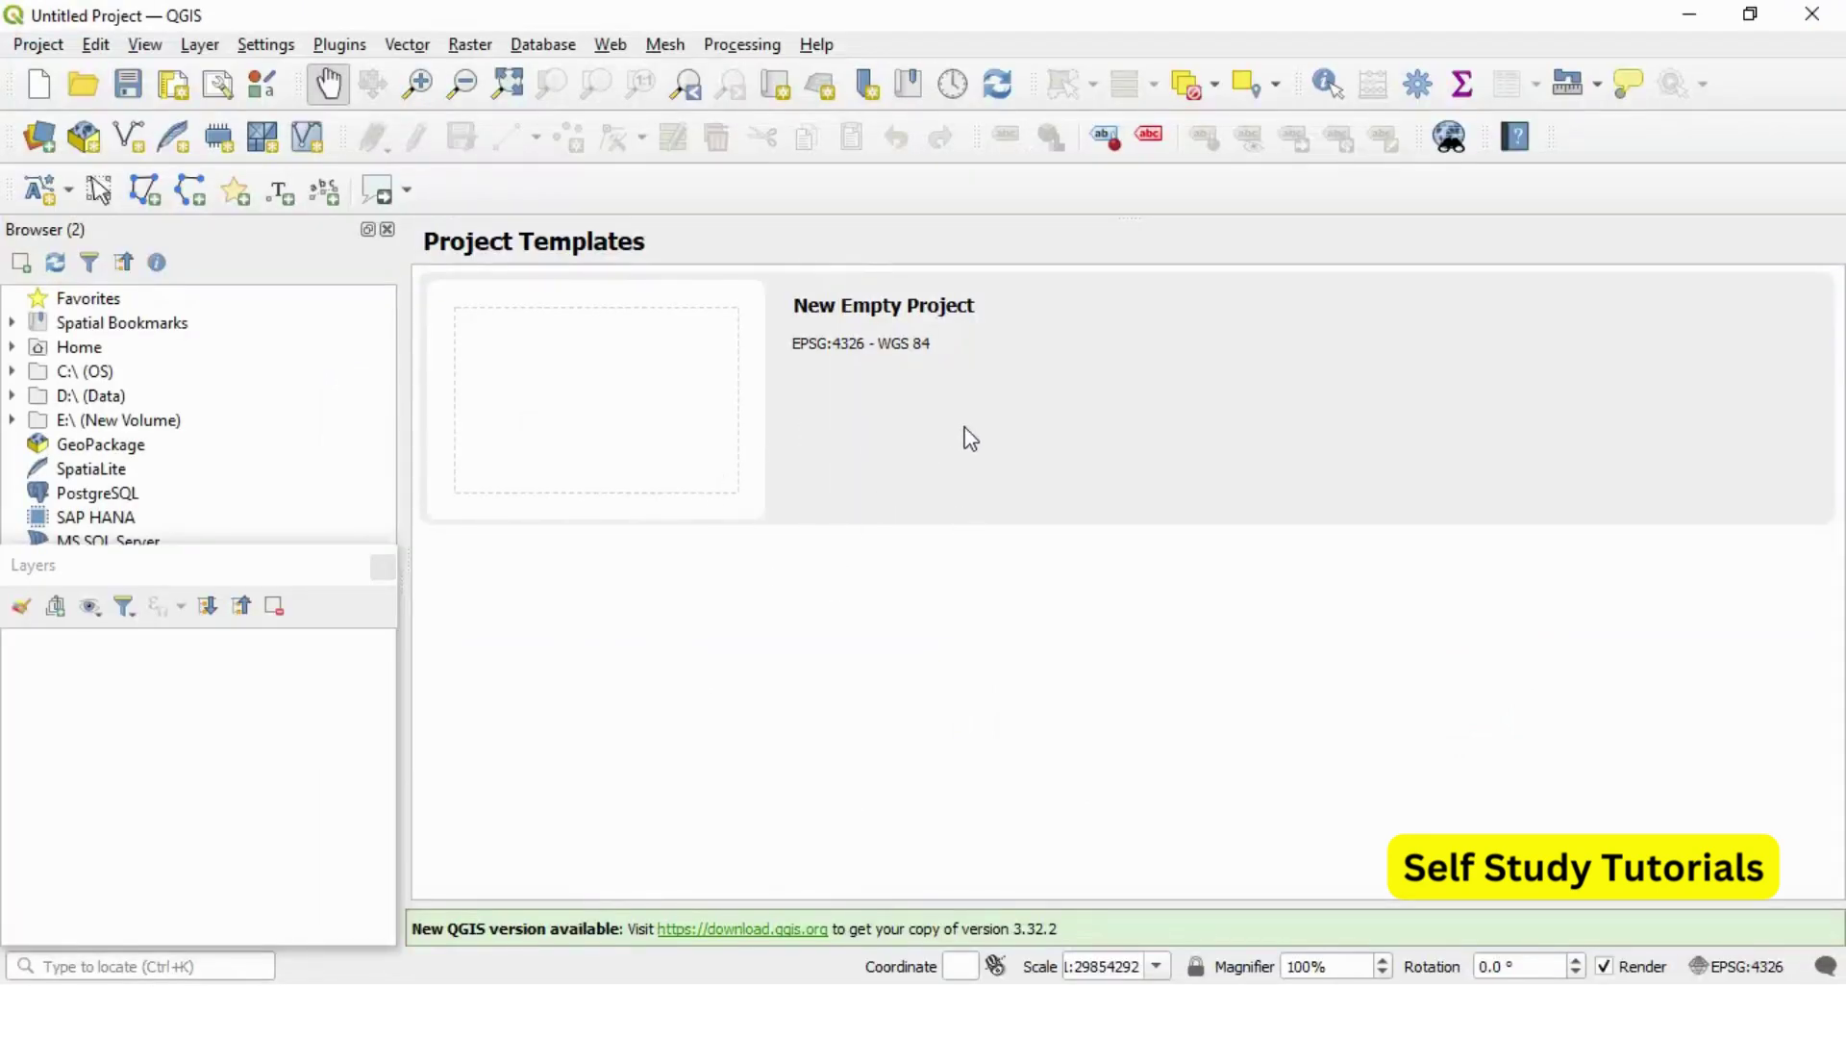
- Start a new empty project and add D:\Sample Data\World Outline Map.png as a raster layer
{"action": "left_click", "coordinate": [38, 46]}
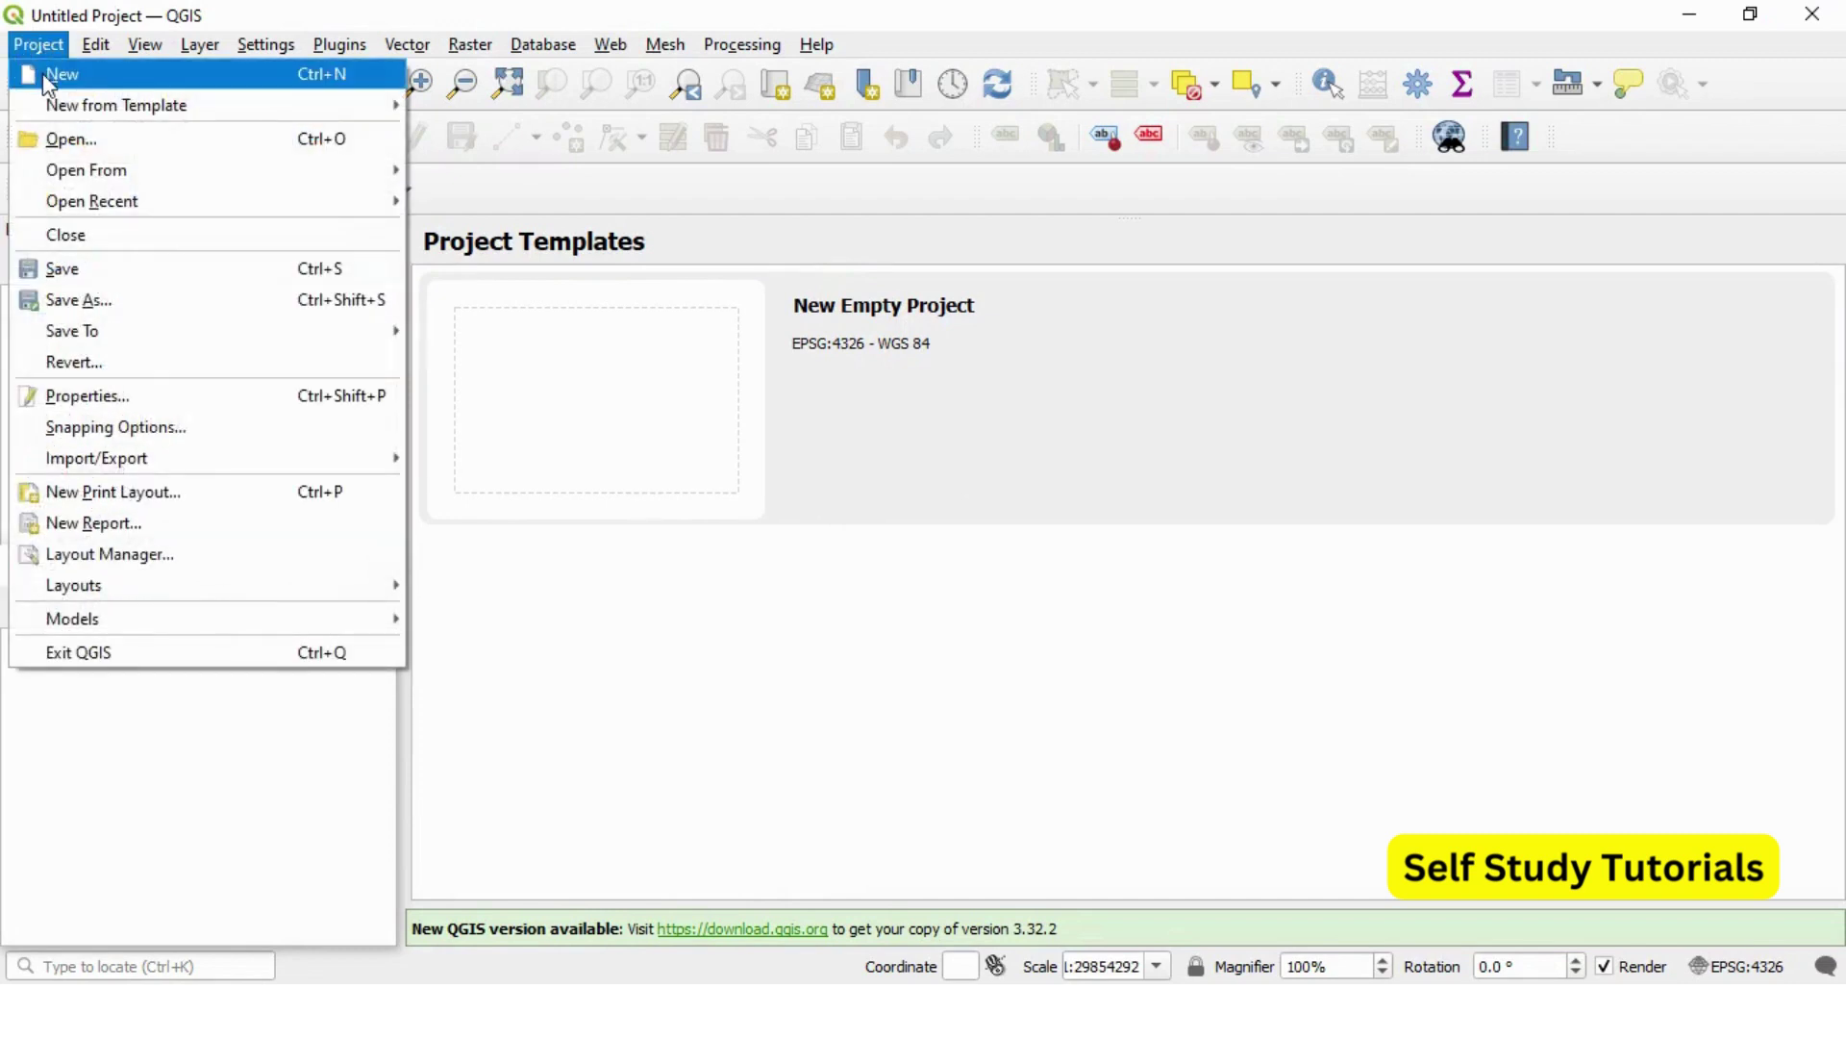
{"action": "left_click", "coordinate": [42, 73]}
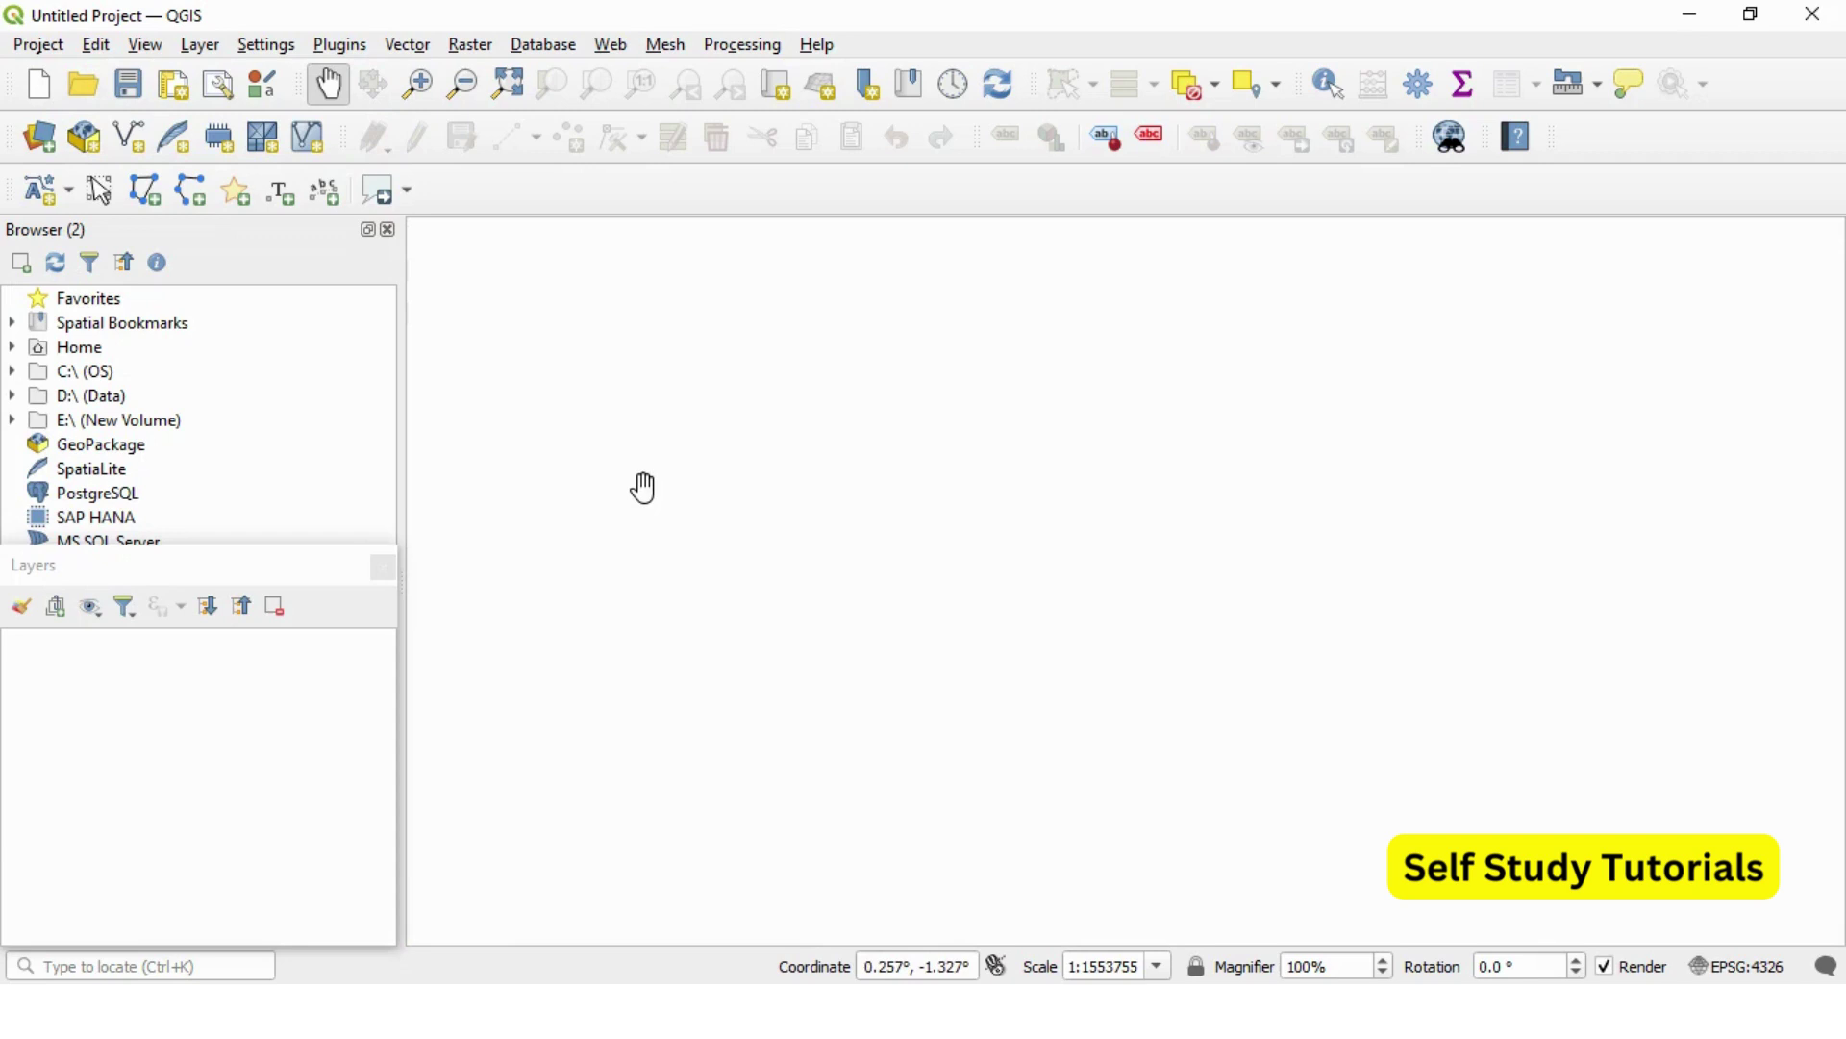
{"action": "left_click", "coordinate": [197, 46]}
{"action": "mouse_move", "coordinate": [317, 136]}
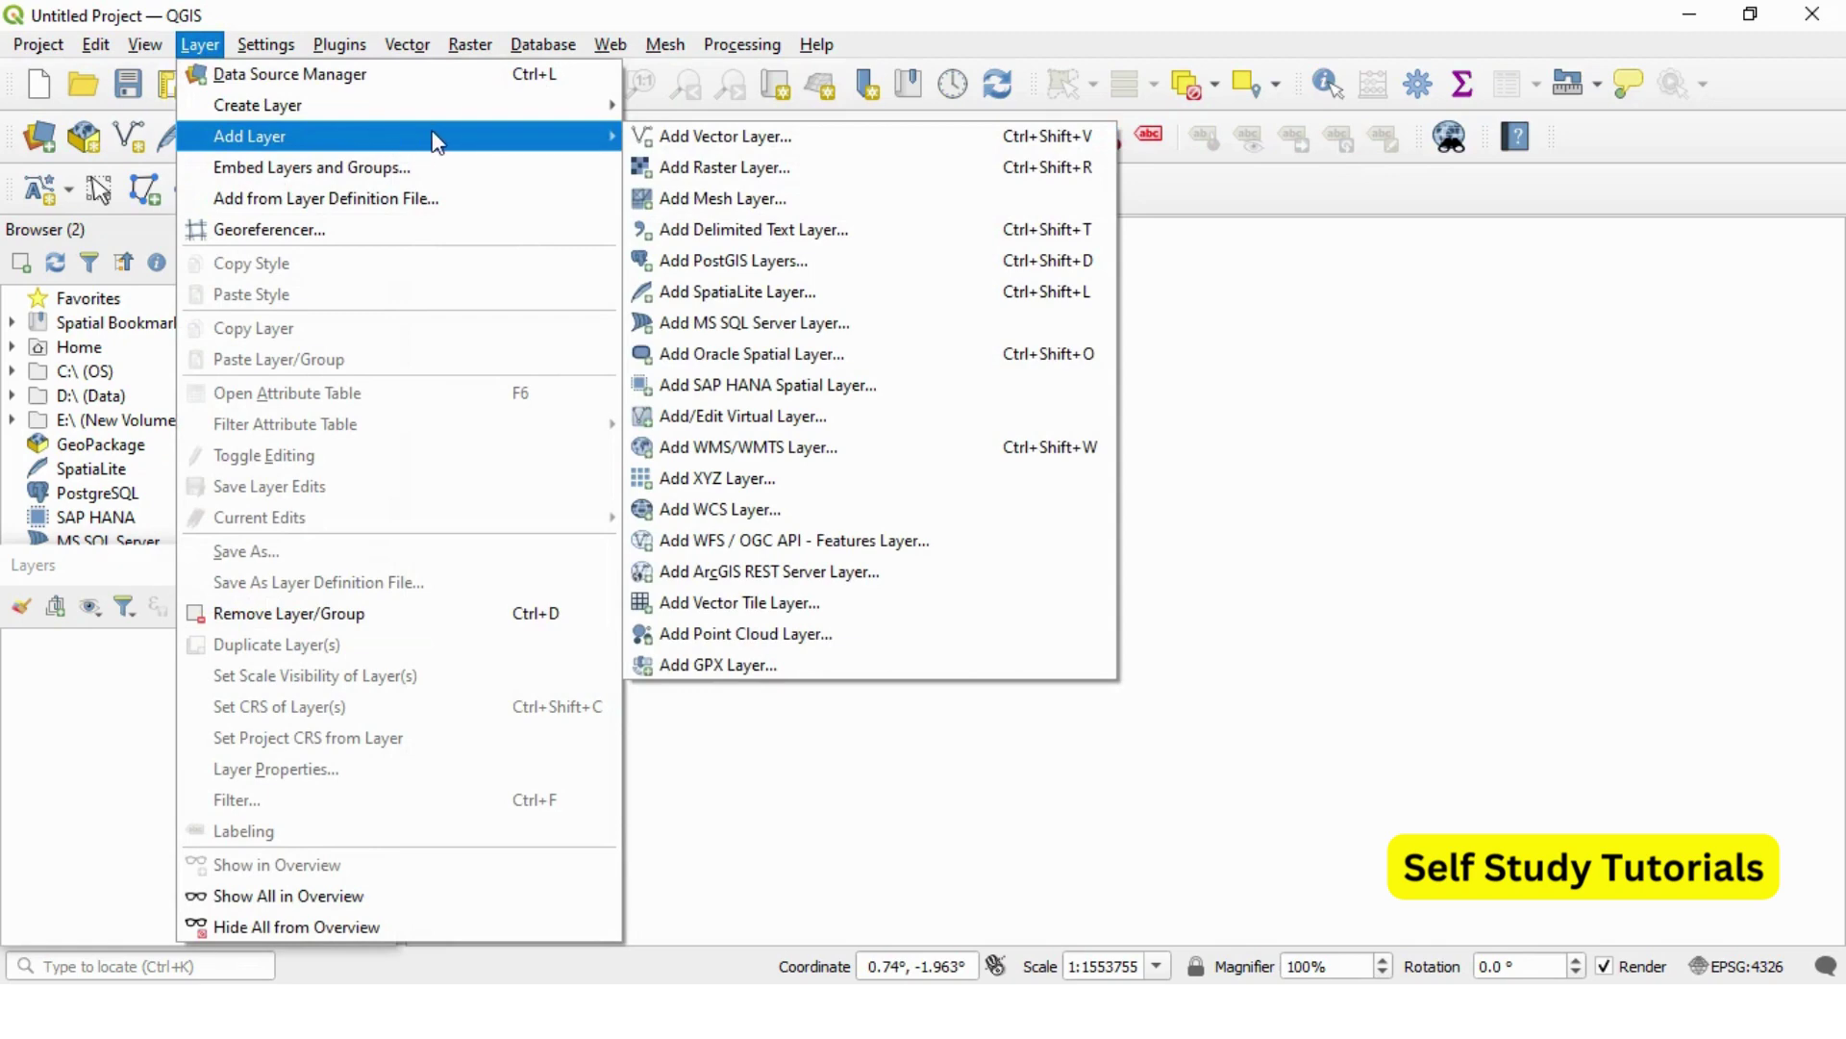
{"action": "left_click", "coordinate": [820, 170]}
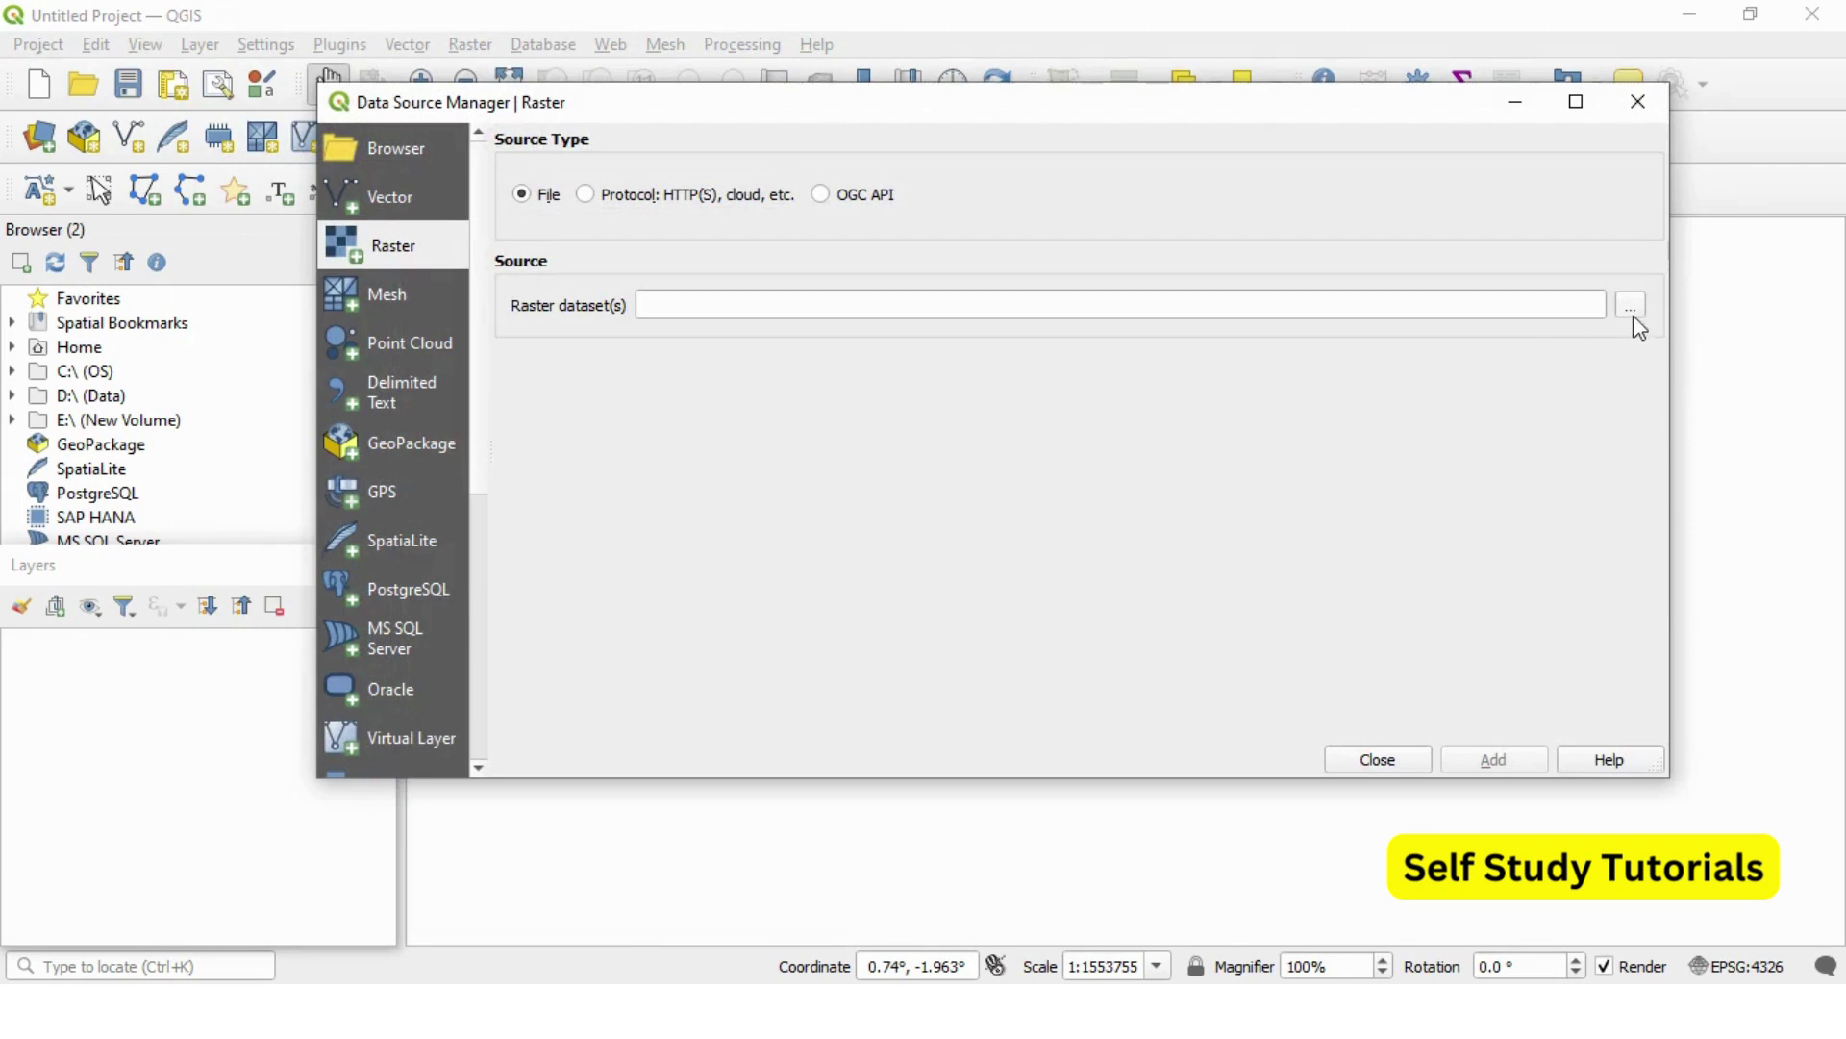
{"action": "left_click", "coordinate": [1630, 306]}
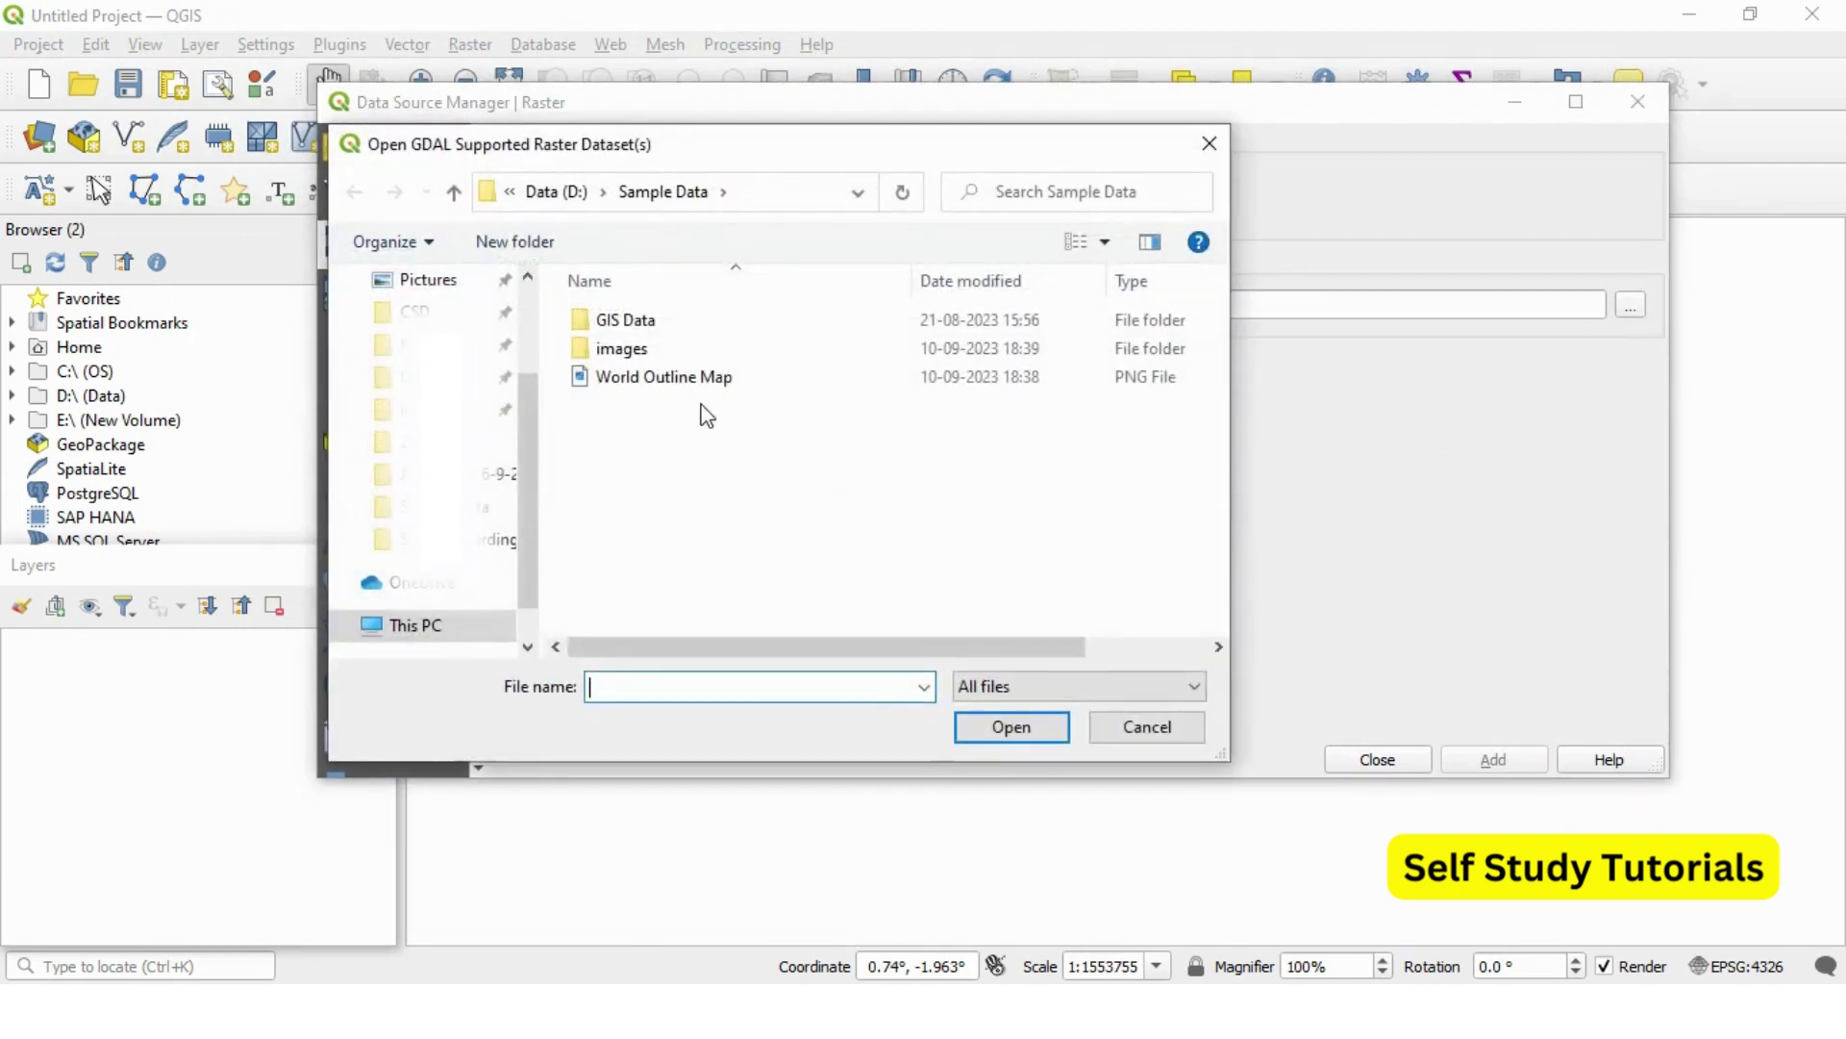
{"action": "left_click", "coordinate": [684, 384]}
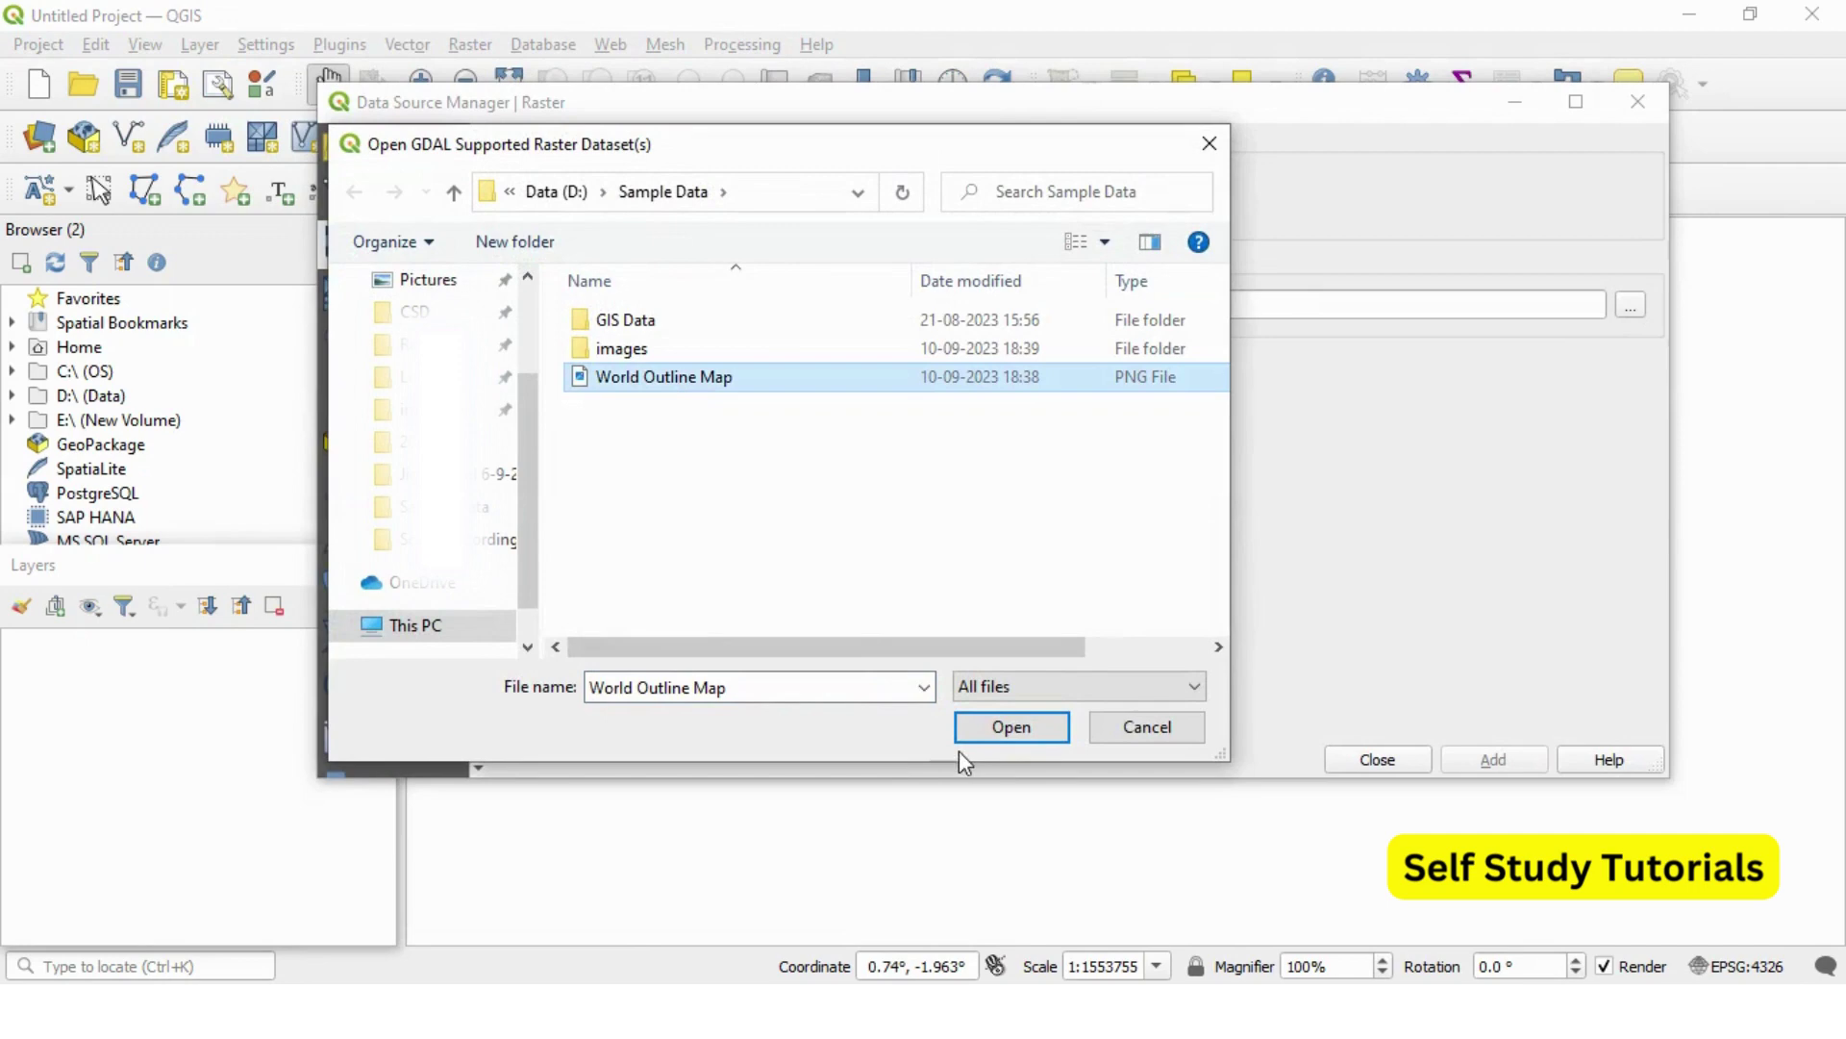
{"action": "left_click", "coordinate": [979, 731]}
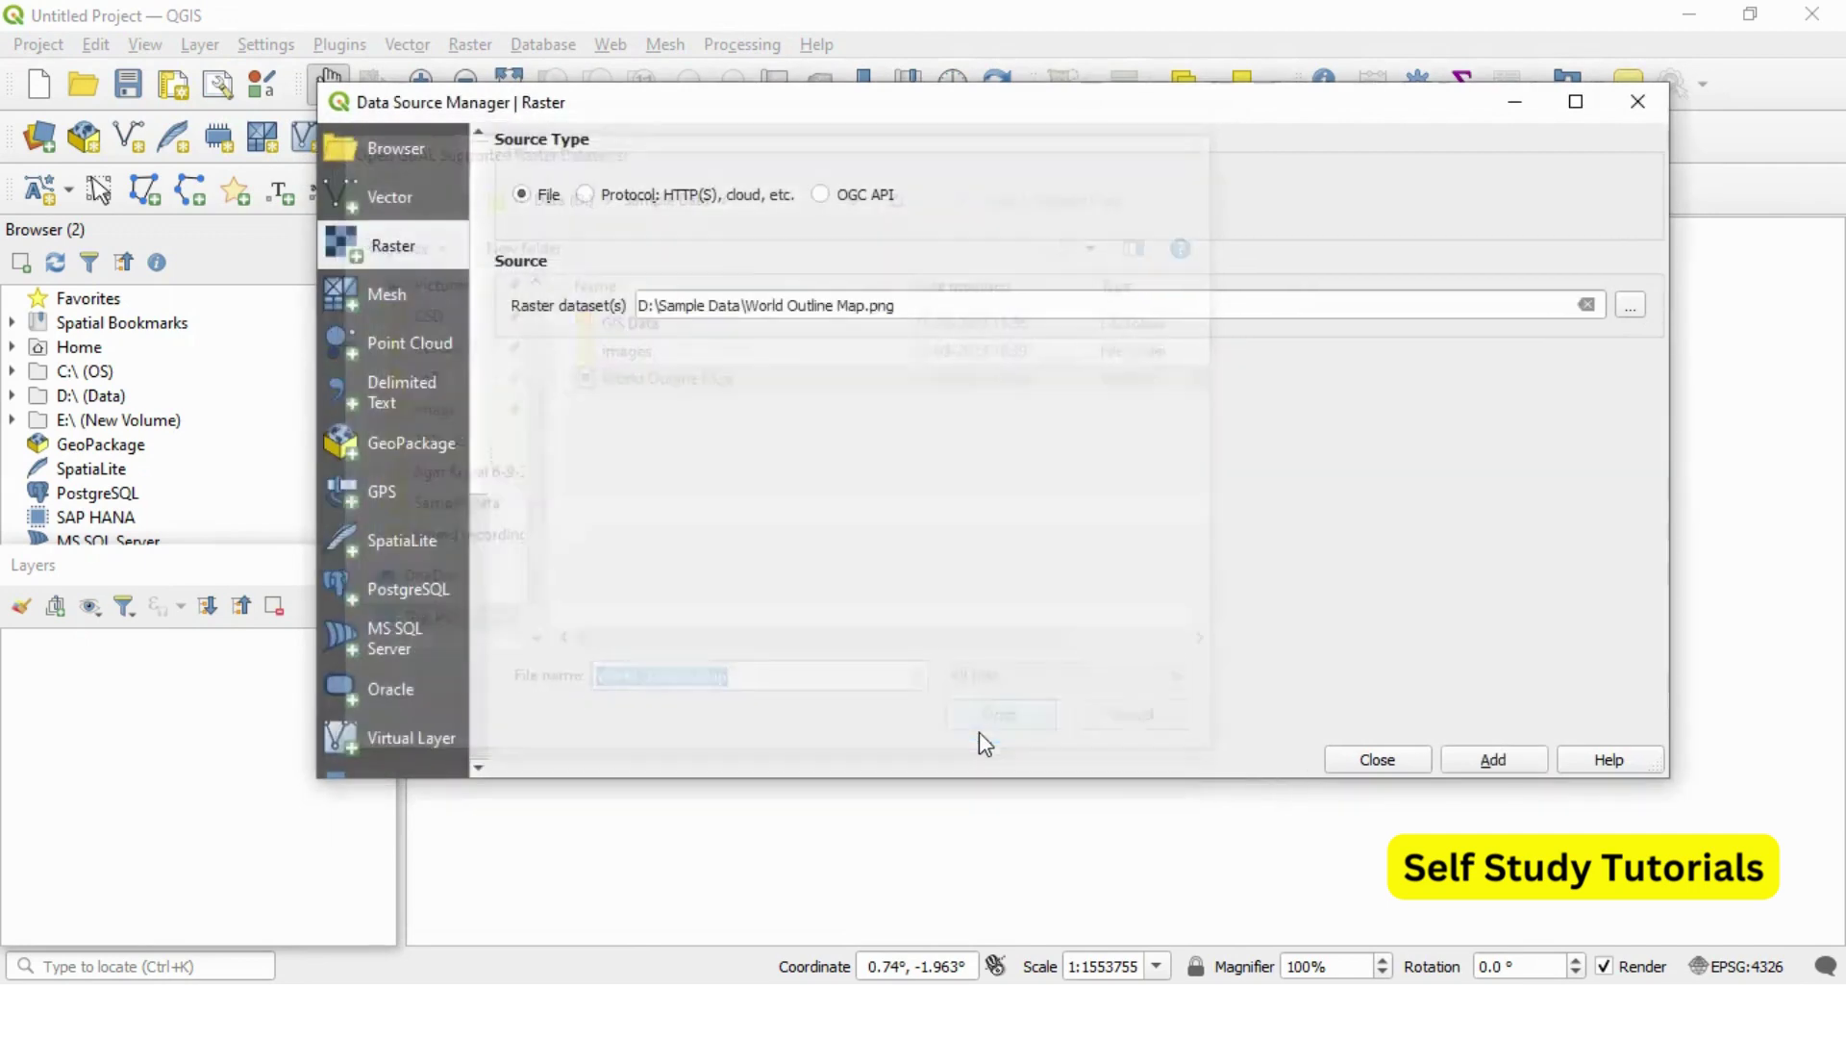
{"action": "left_click", "coordinate": [1506, 767]}
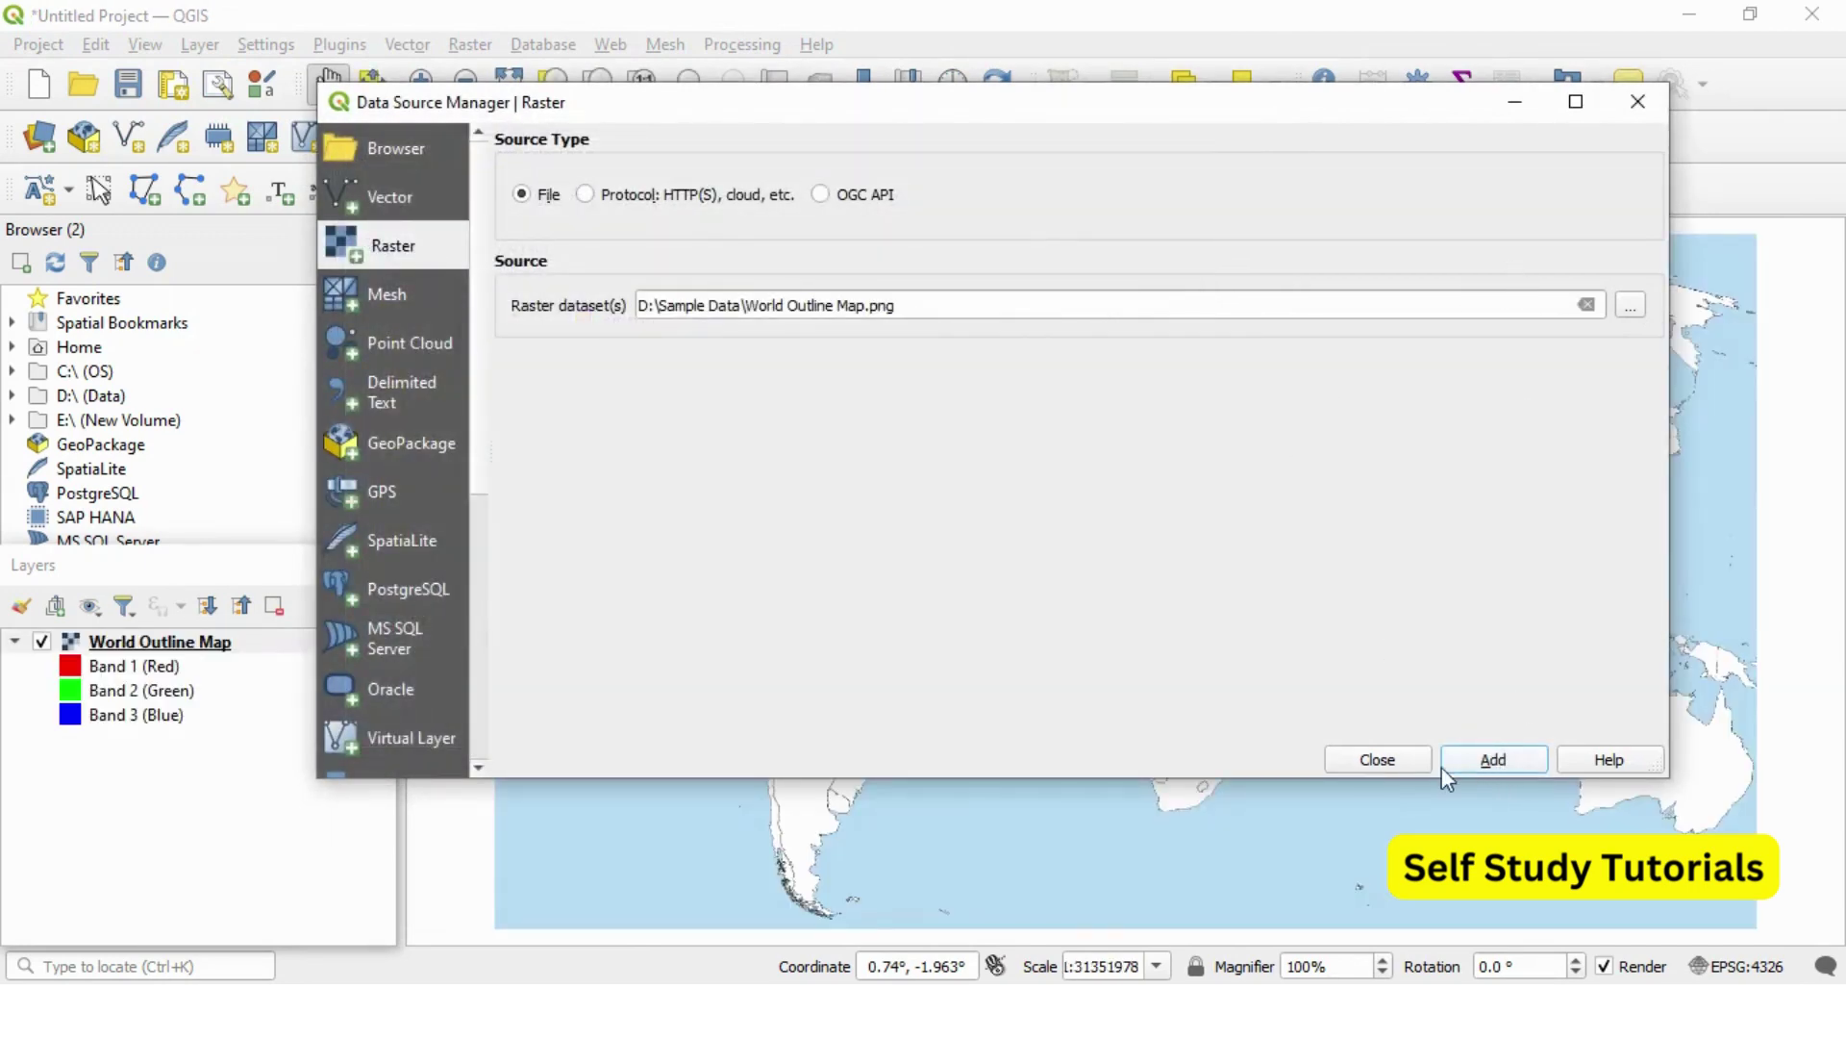
- Close Data Source Manager, fold the layer's band list, and toggle its visibility off and on
{"action": "left_click", "coordinate": [1406, 767]}
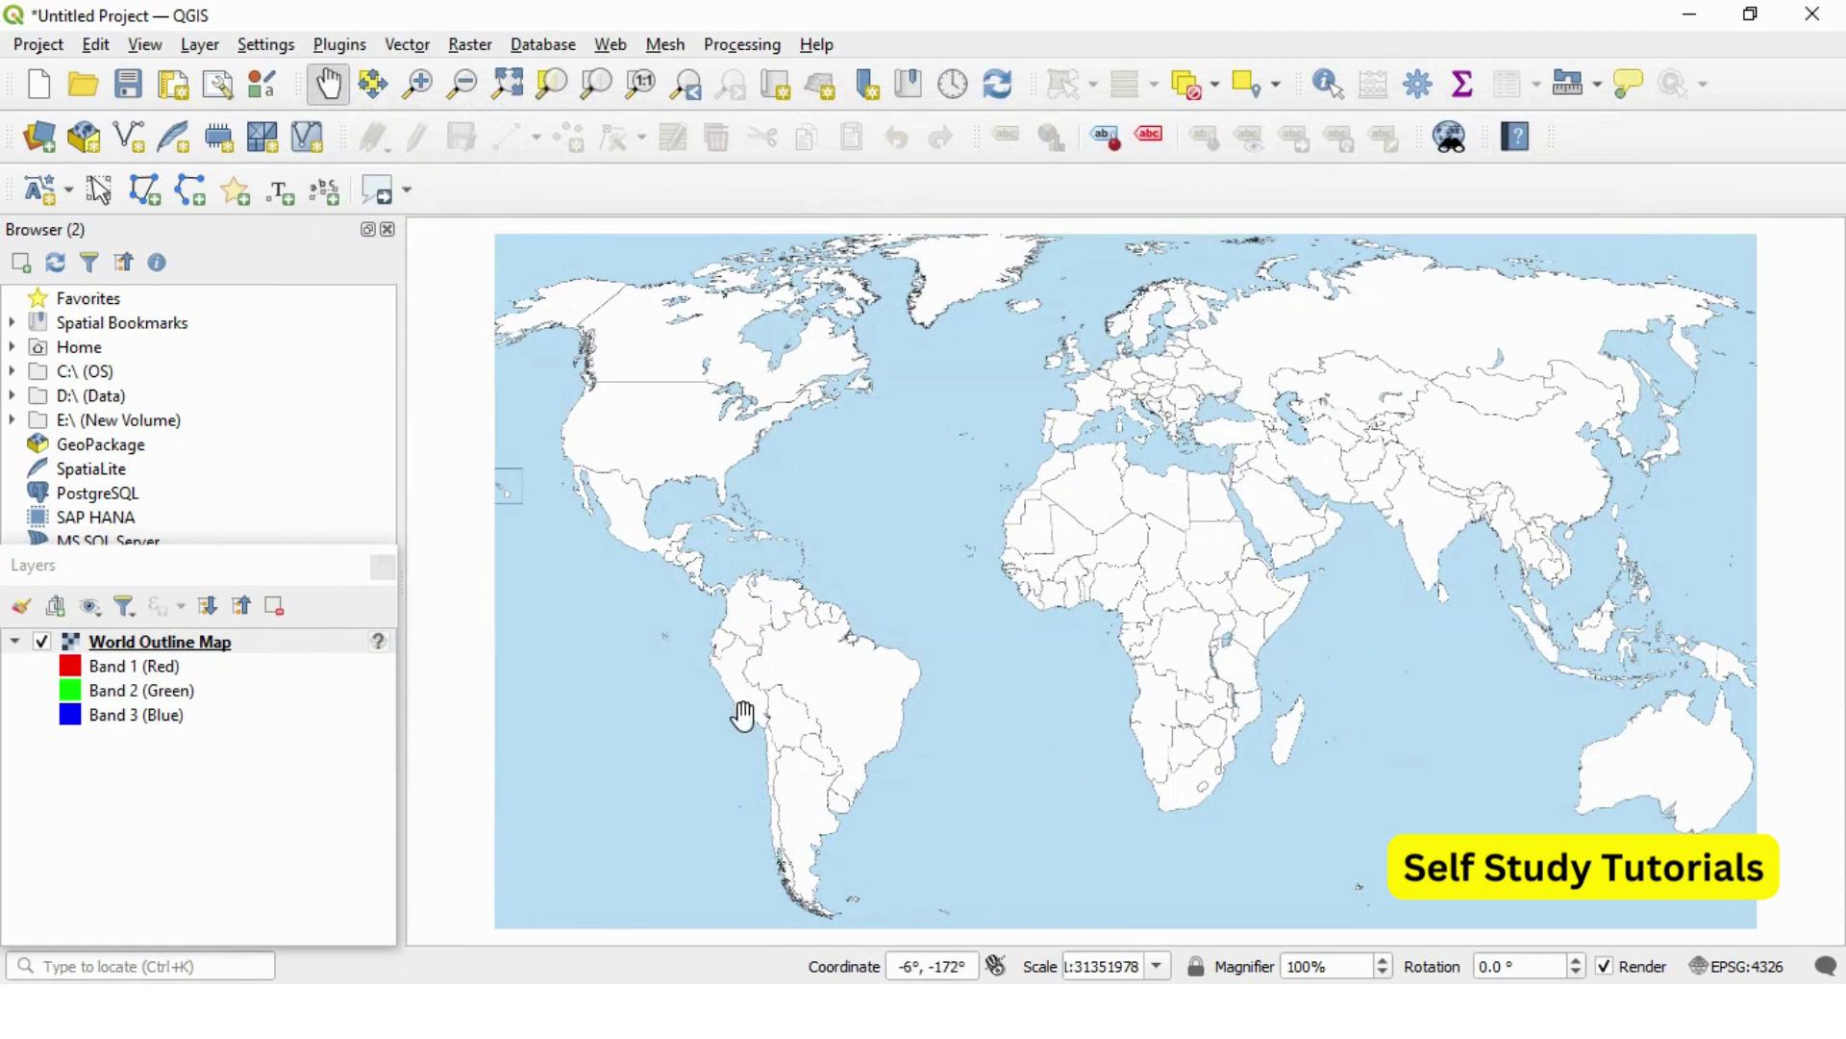
{"action": "left_click", "coordinate": [14, 643]}
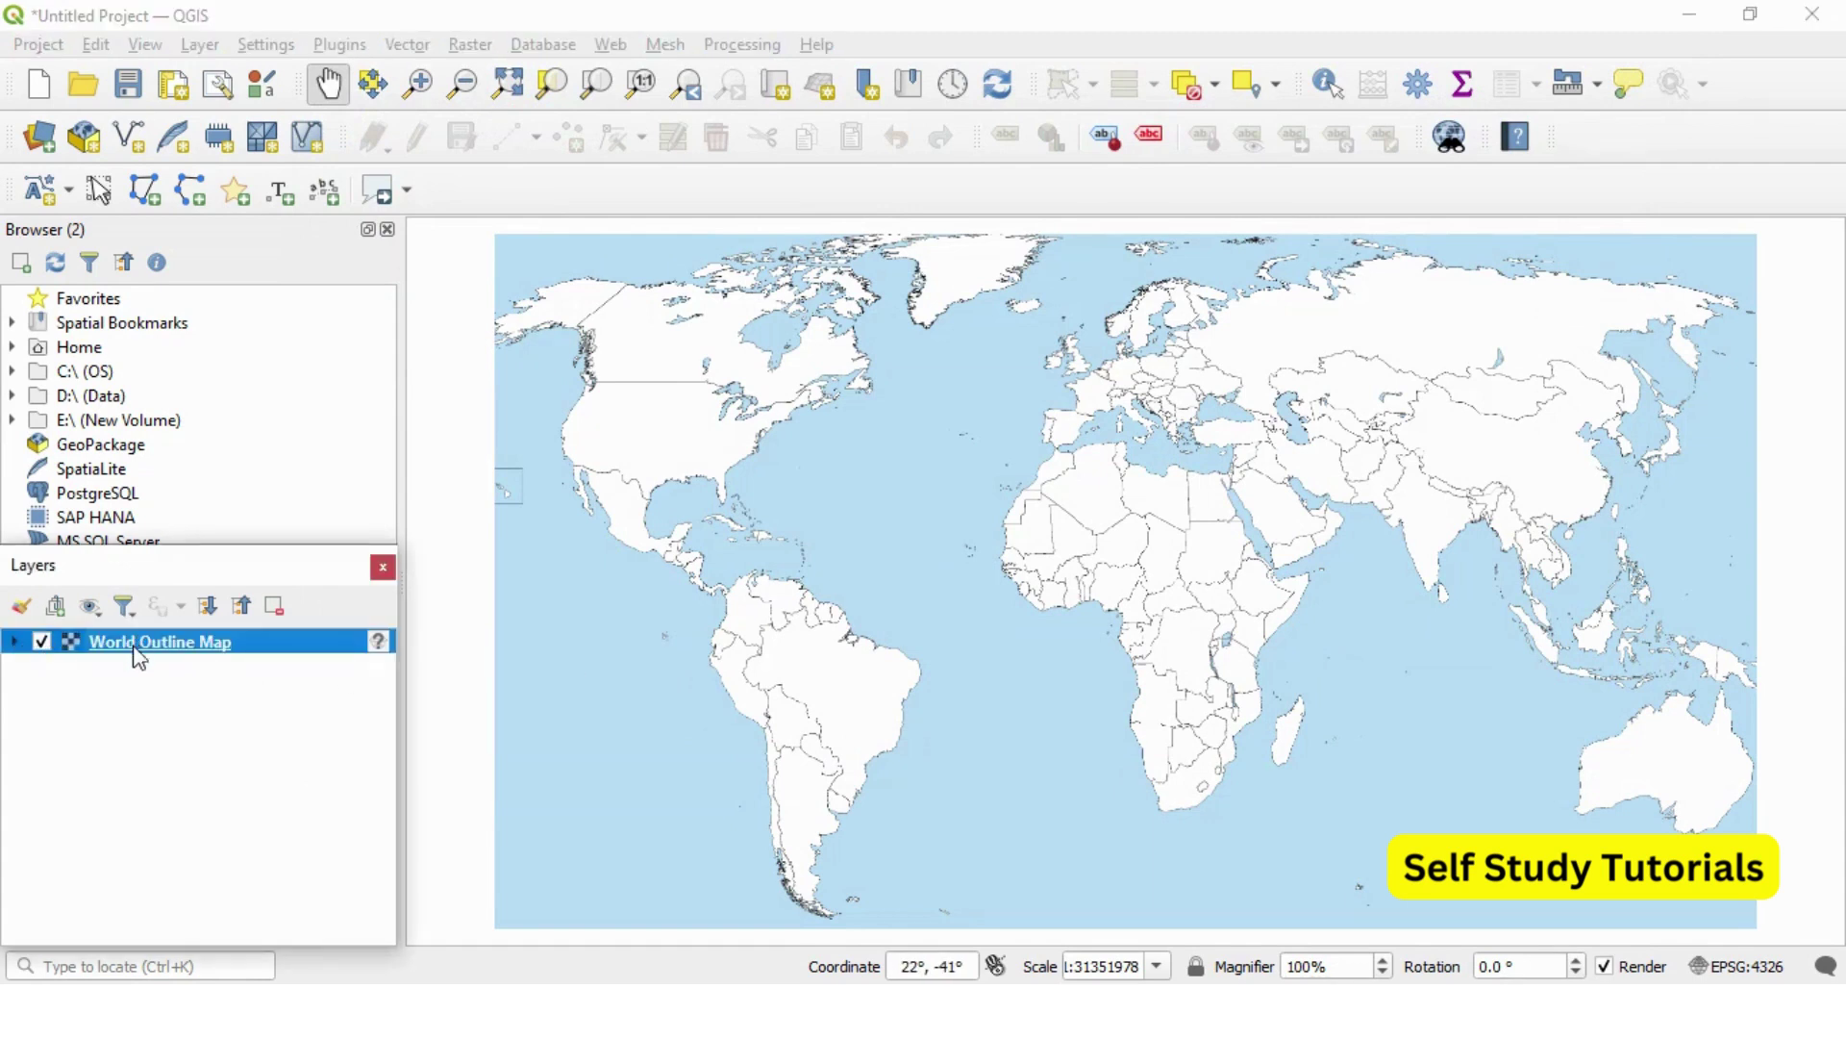
{"action": "left_click", "coordinate": [42, 644]}
{"action": "left_click", "coordinate": [42, 642]}
{"action": "left_click", "coordinate": [861, 14]}
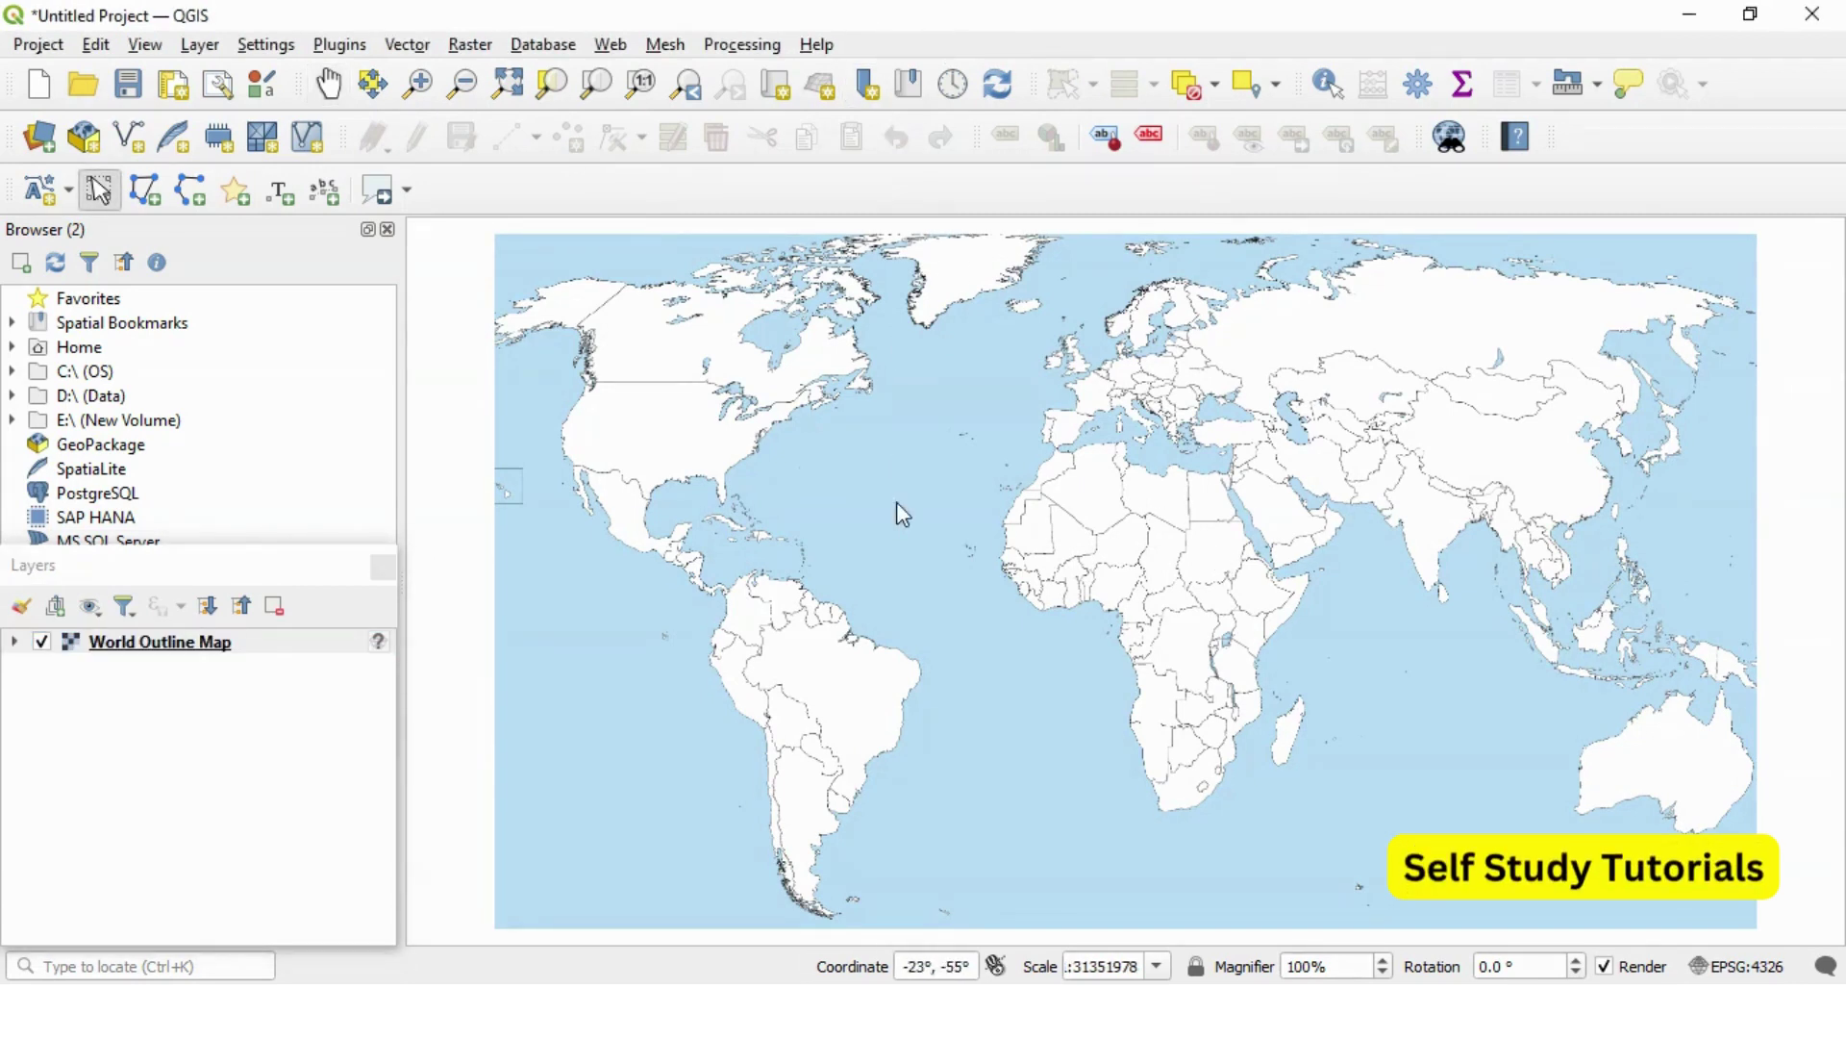
- Place a text annotation callout over Russia and open its properties
{"action": "left_click", "coordinate": [408, 196]}
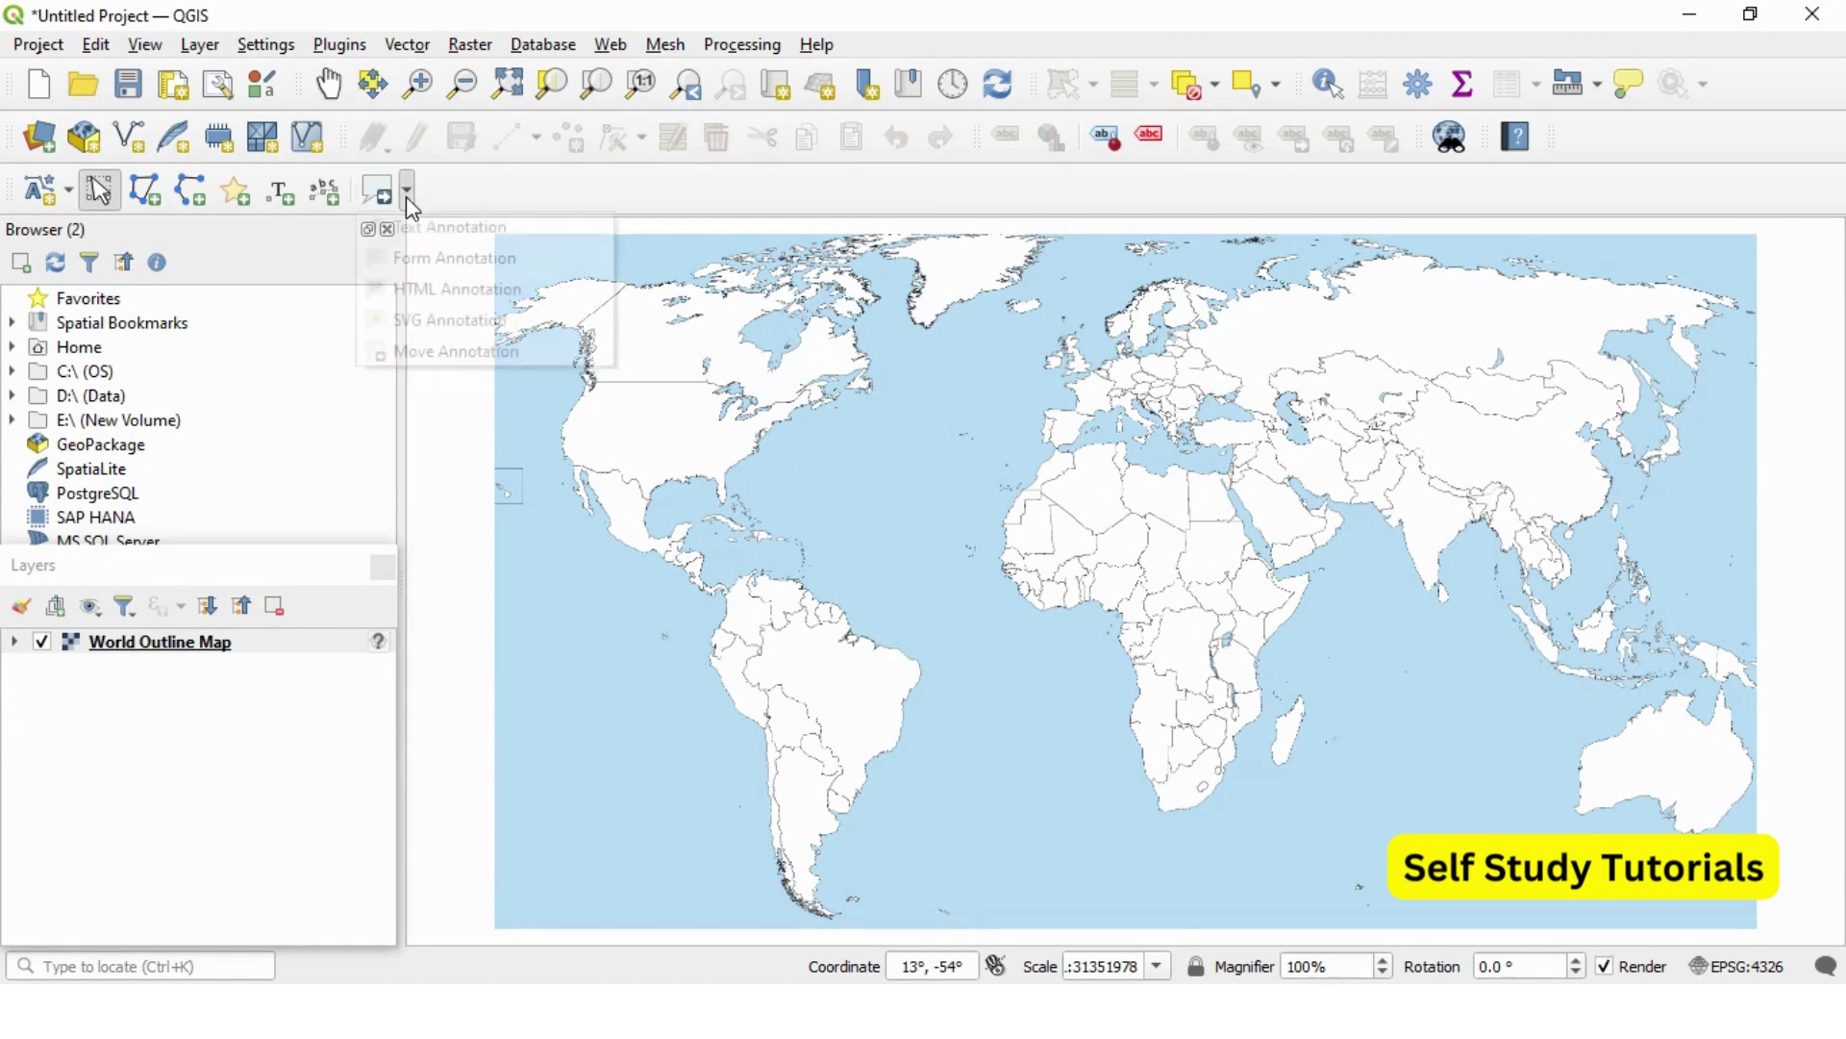
{"action": "left_click", "coordinate": [427, 228]}
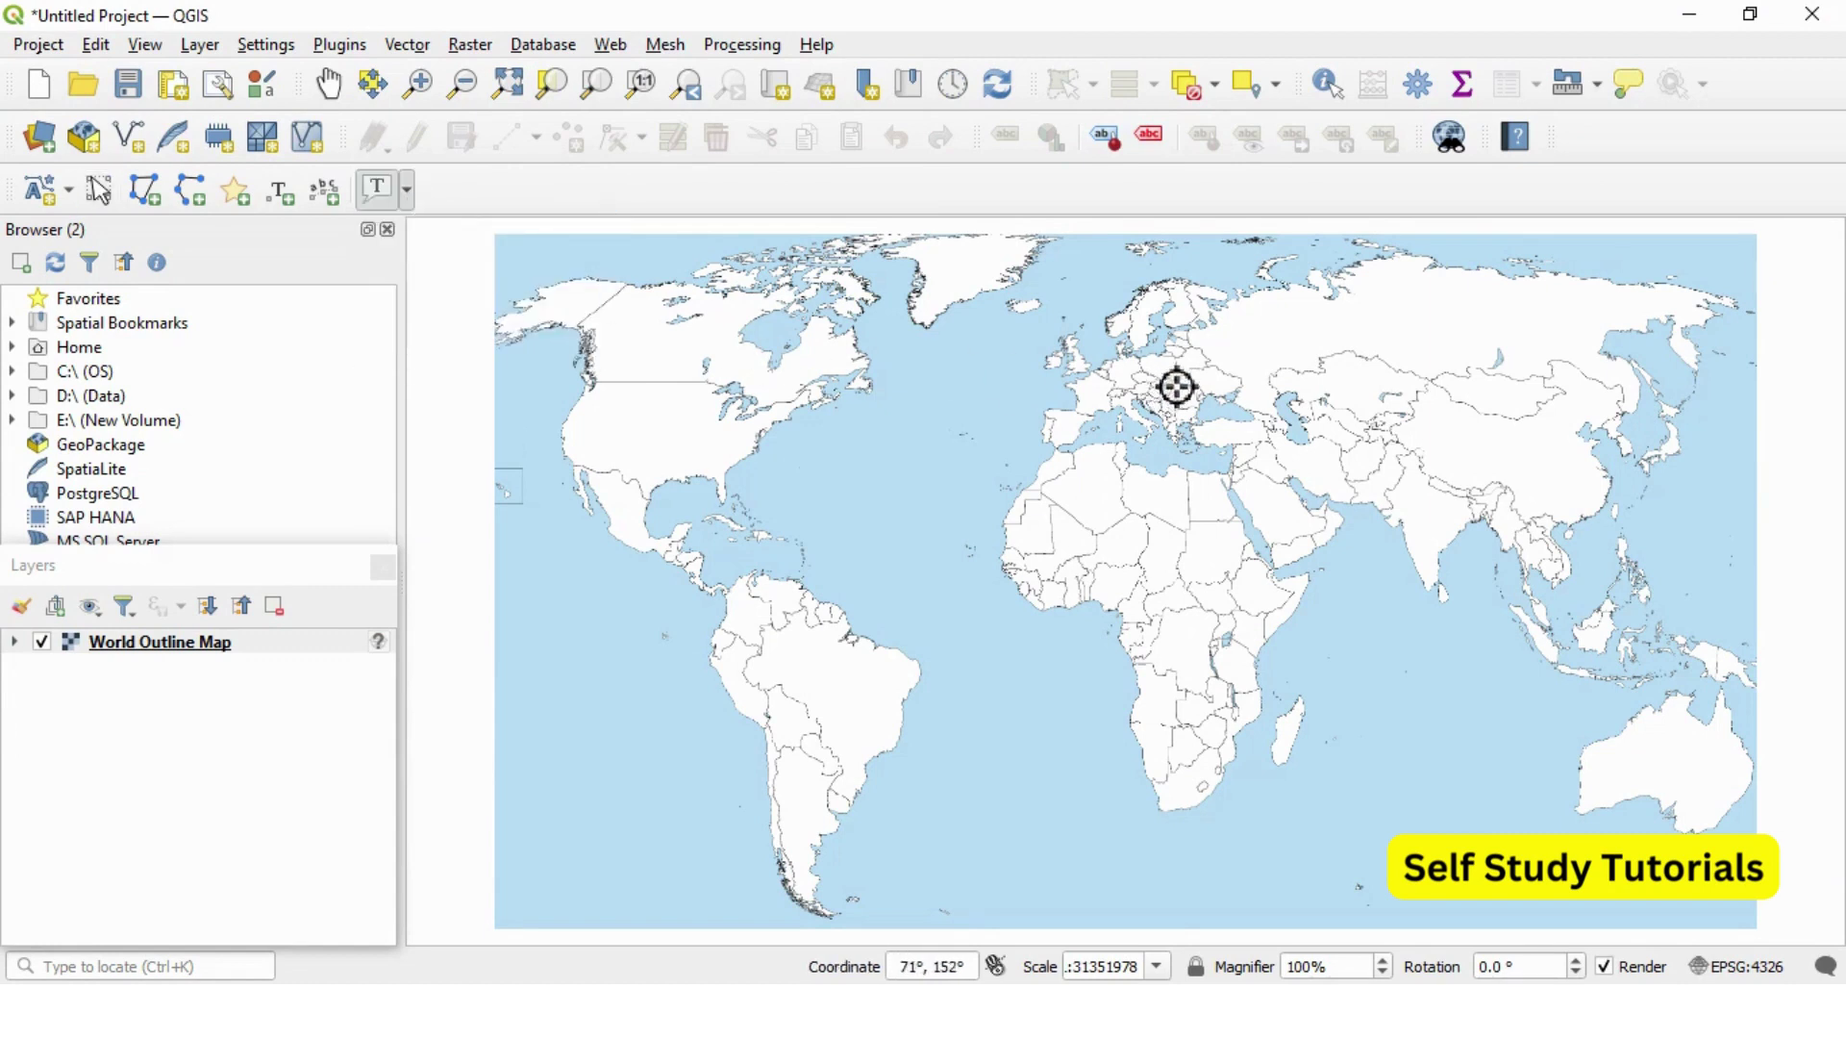
{"action": "left_click", "coordinate": [1353, 375]}
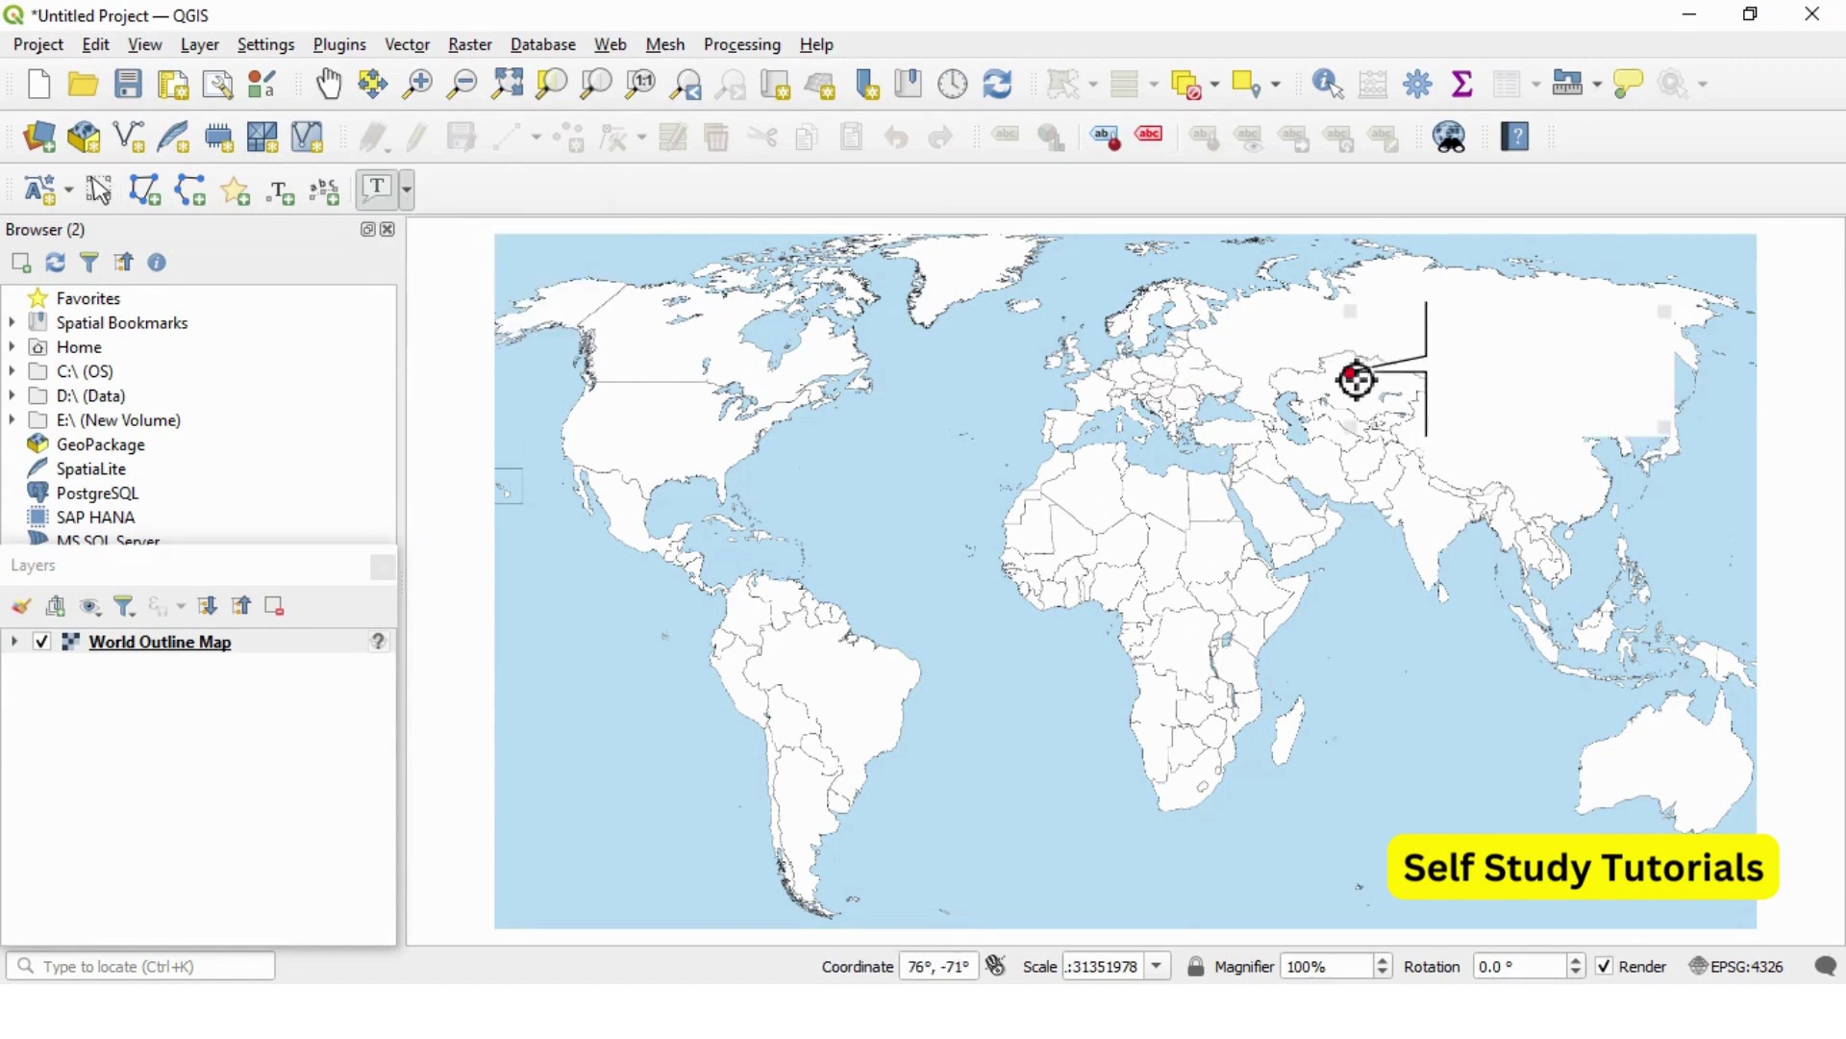
{"action": "double_click", "coordinate": [1498, 355]}
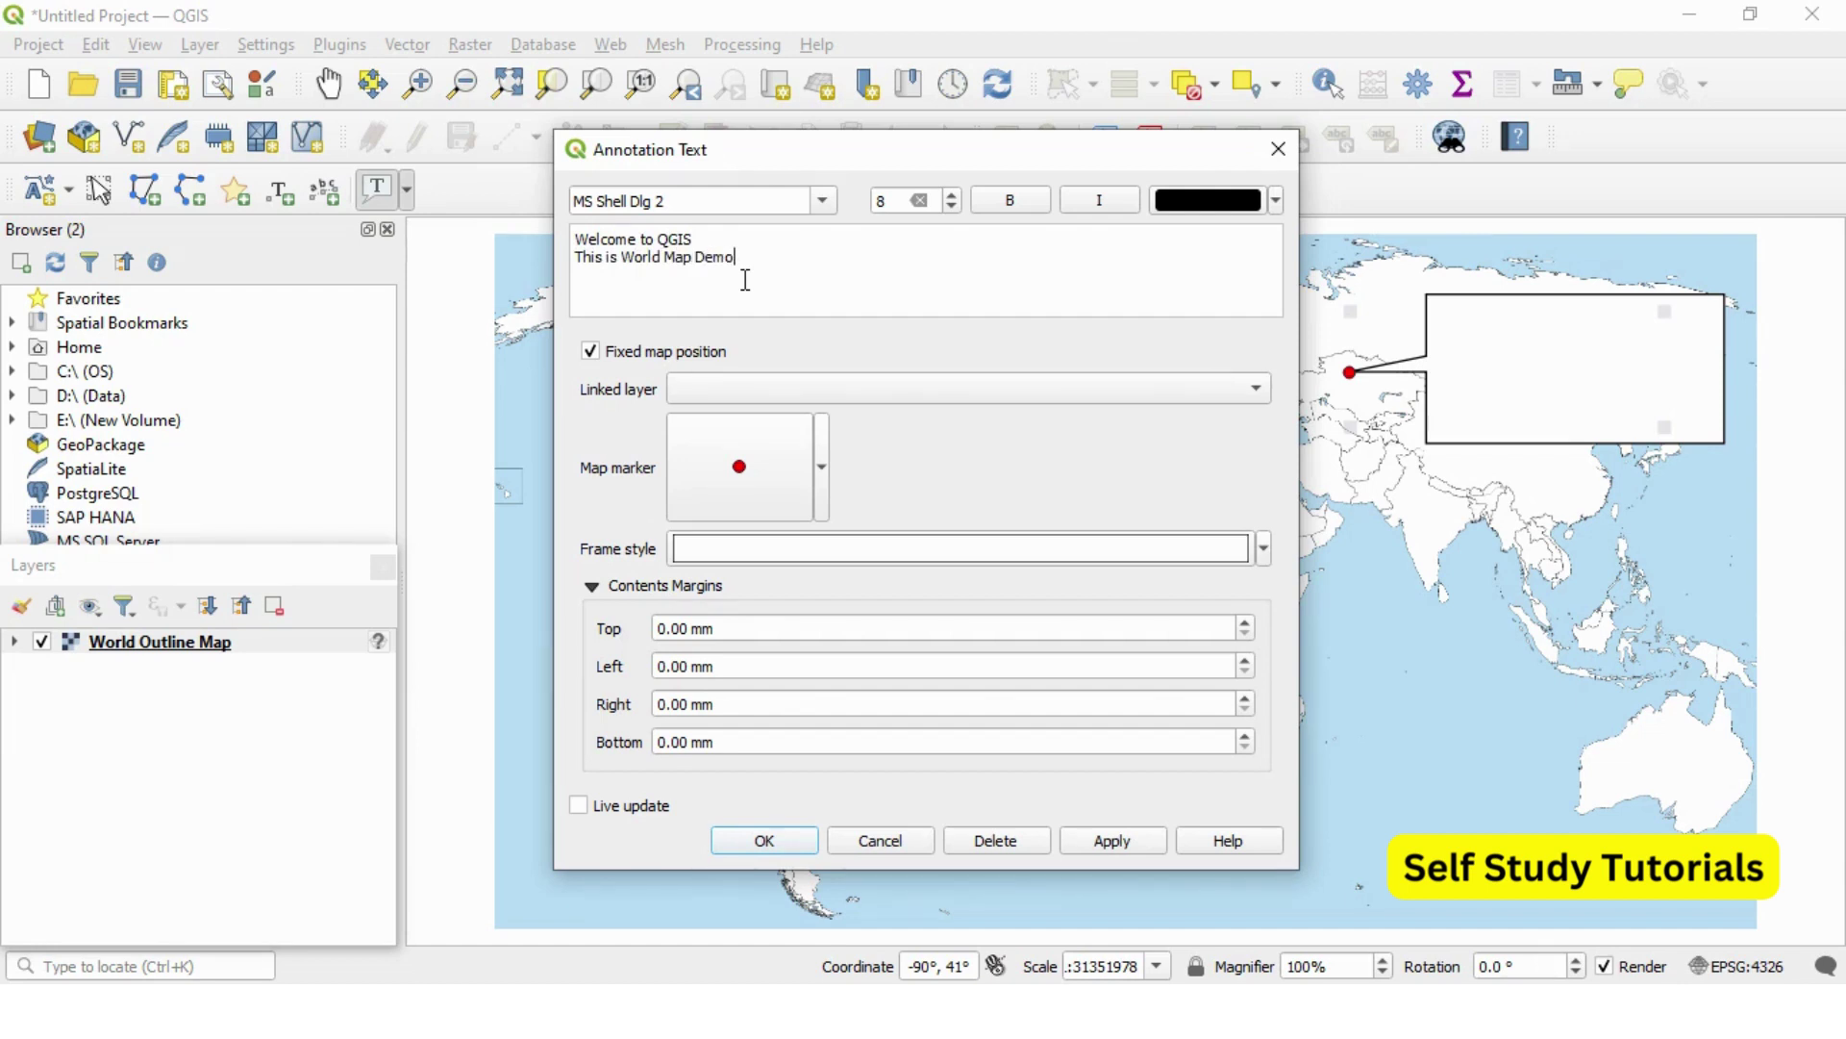
- Format the callout text at size 12, bold and red, then move the box up-right
{"action": "left_click_drag", "start_coordinate": [740, 257], "coordinate": [581, 232]}
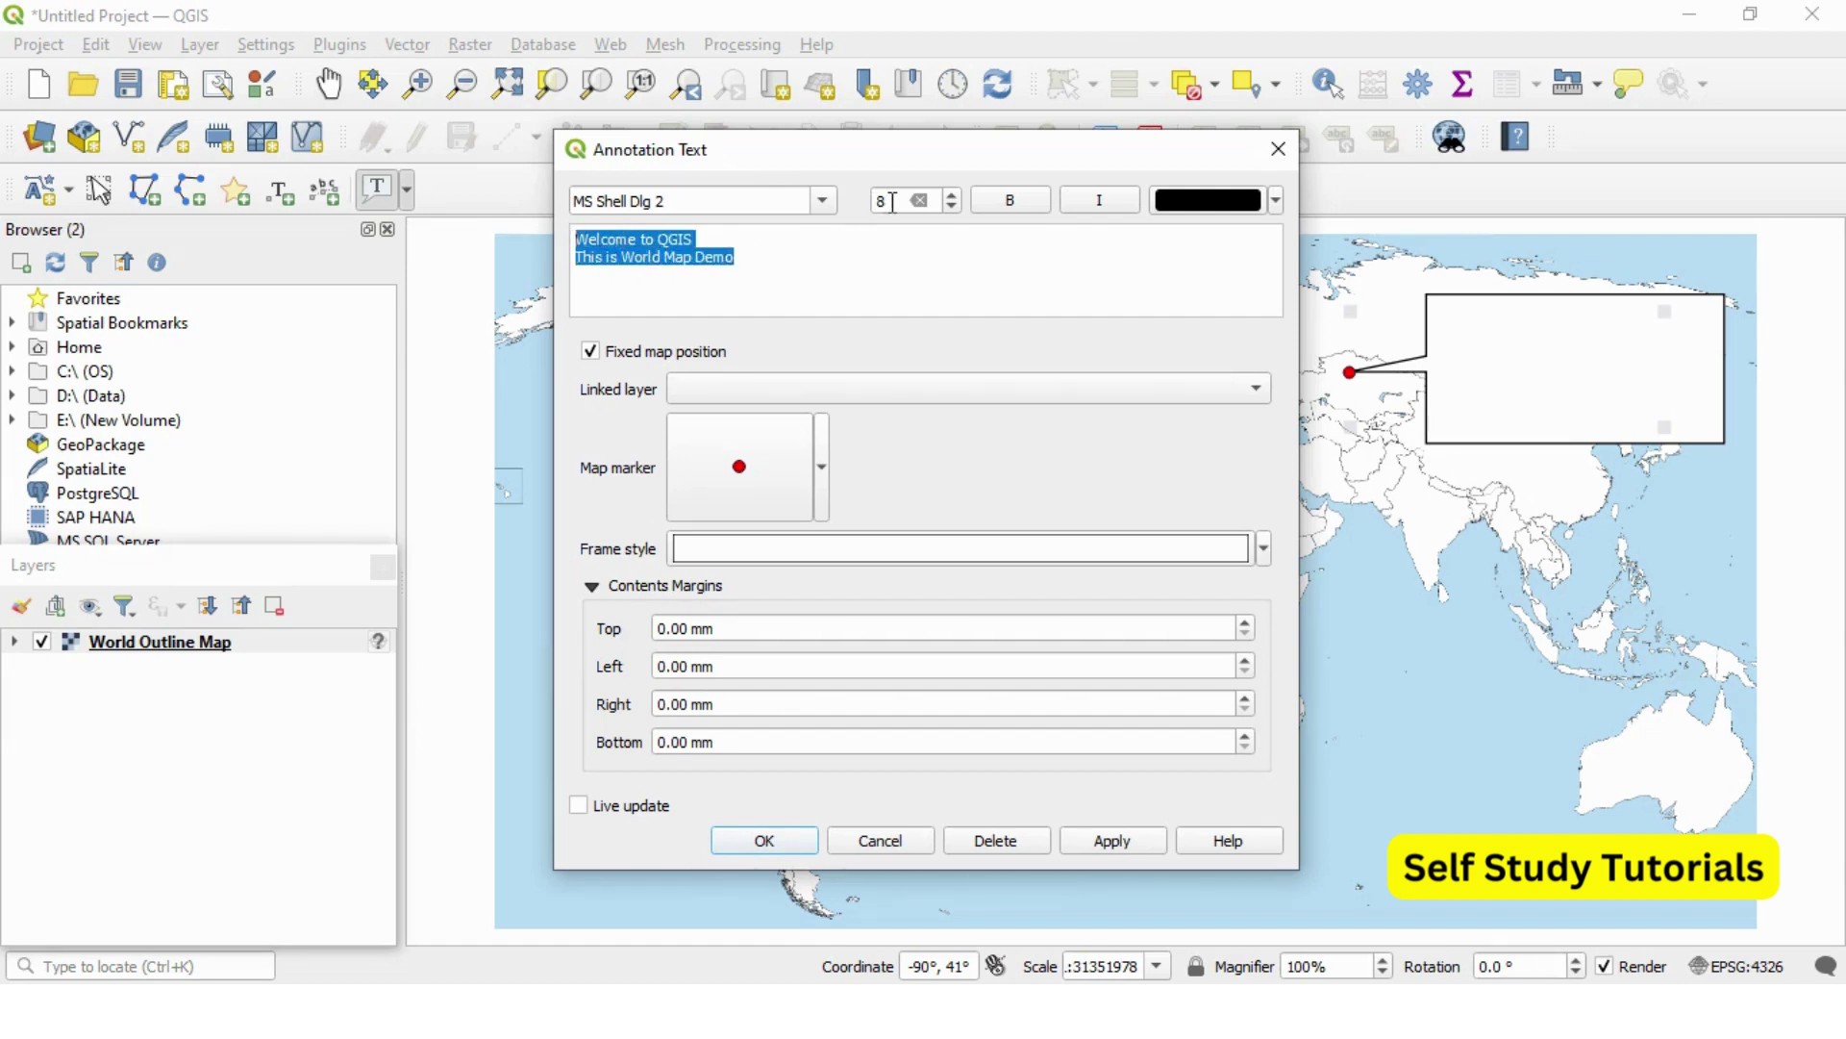
{"action": "left_click", "coordinate": [952, 198]}
{"action": "left_click", "coordinate": [952, 198]}
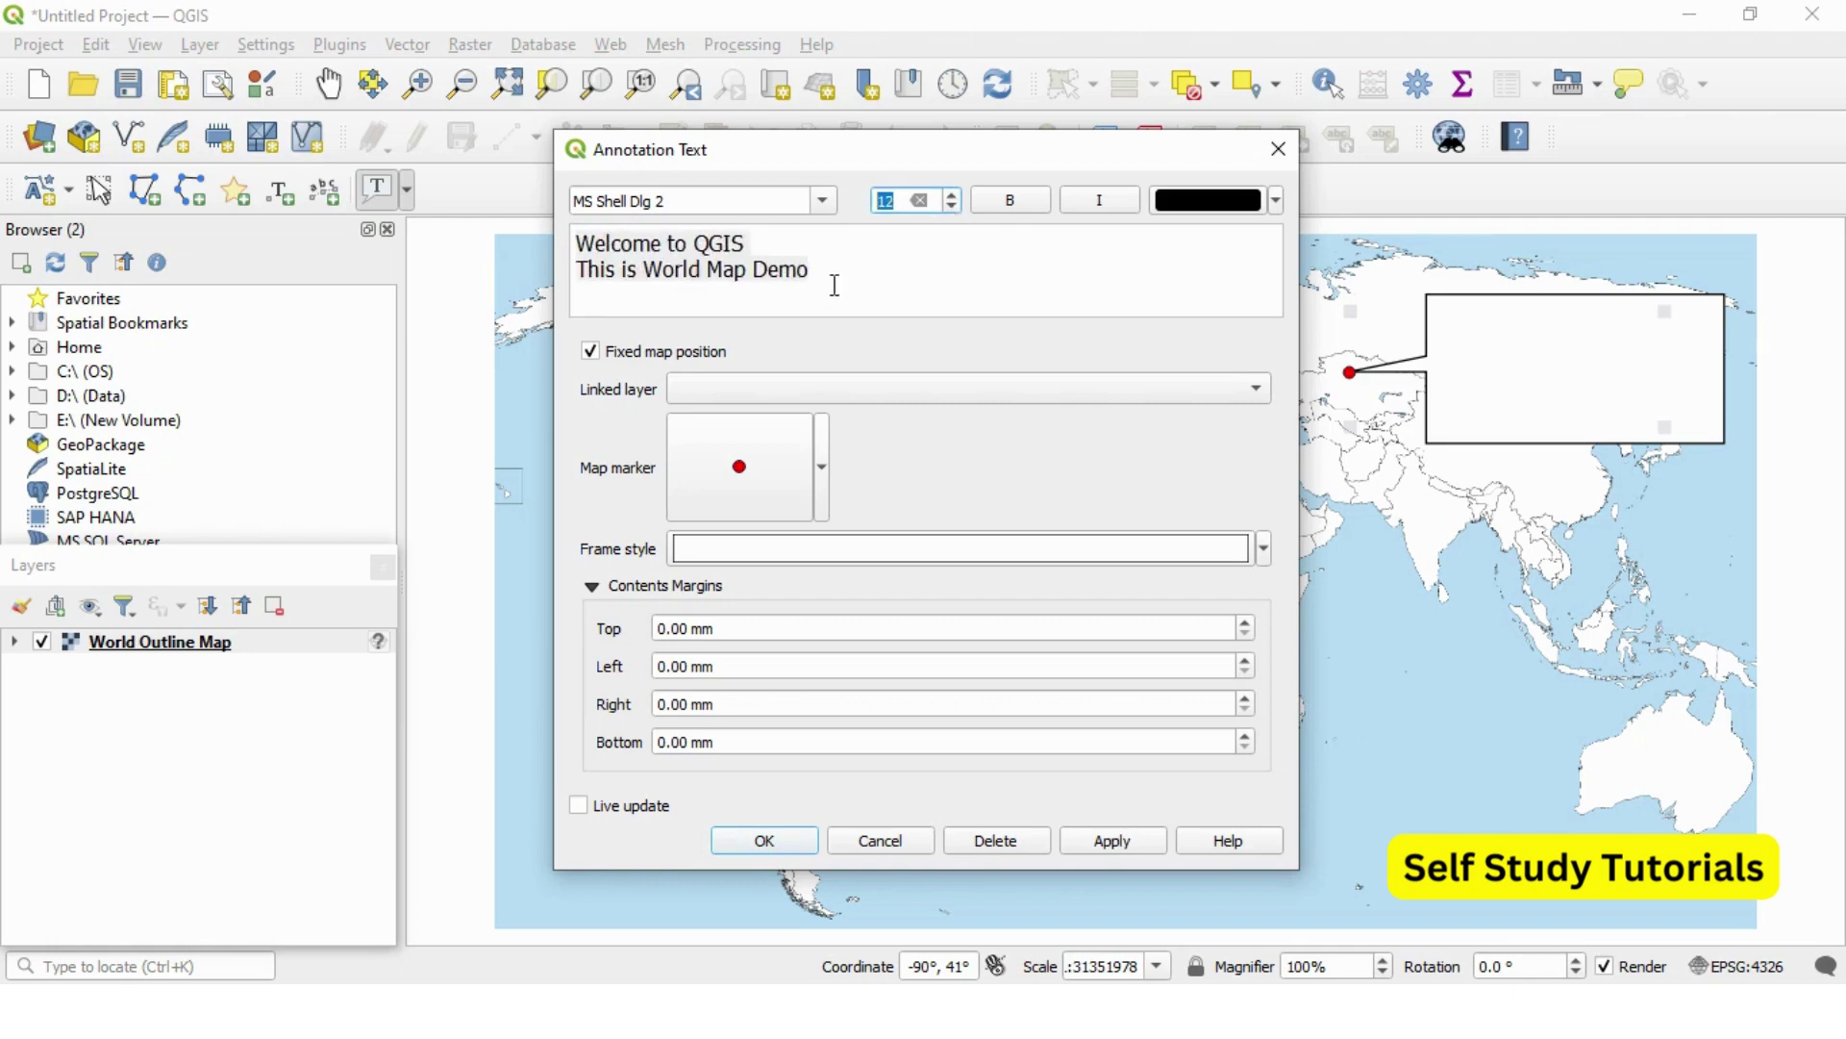
{"action": "left_click_drag", "start_coordinate": [836, 286], "coordinate": [570, 234]}
{"action": "left_click", "coordinate": [1010, 201]}
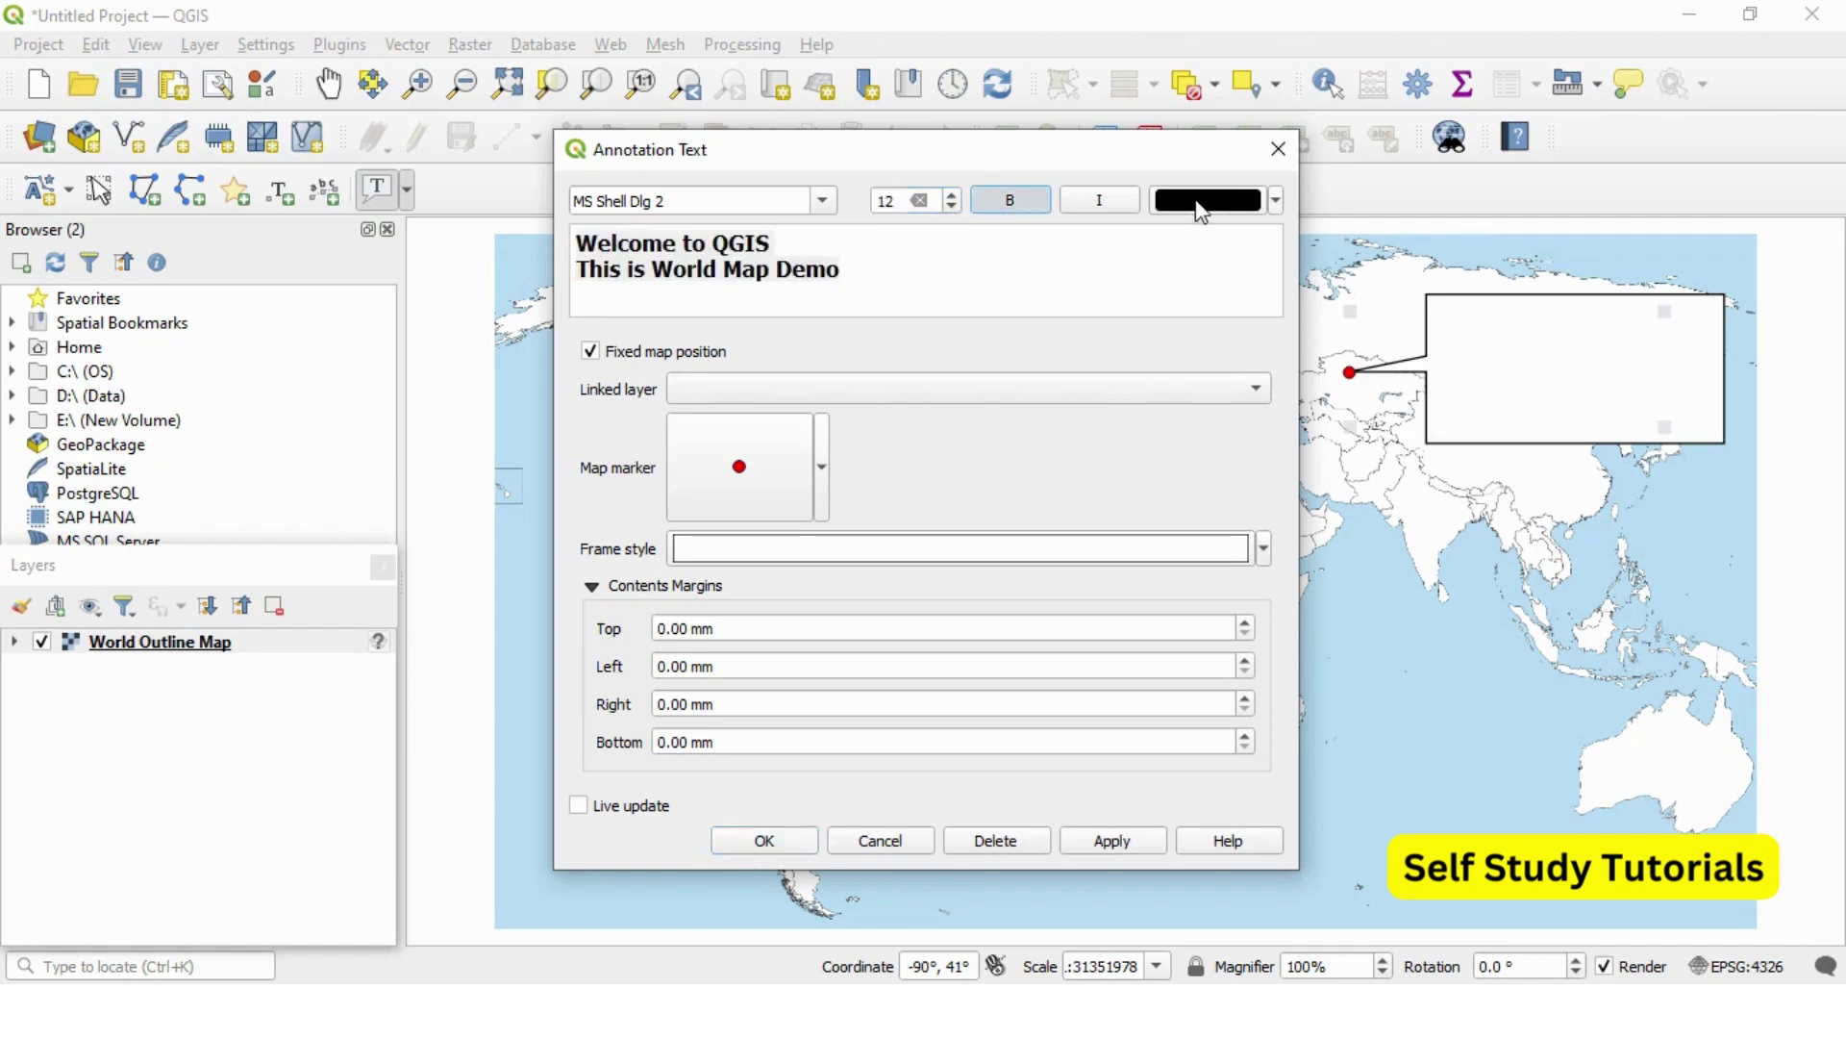
{"action": "left_click", "coordinate": [1208, 200]}
{"action": "left_click", "coordinate": [1149, 494]}
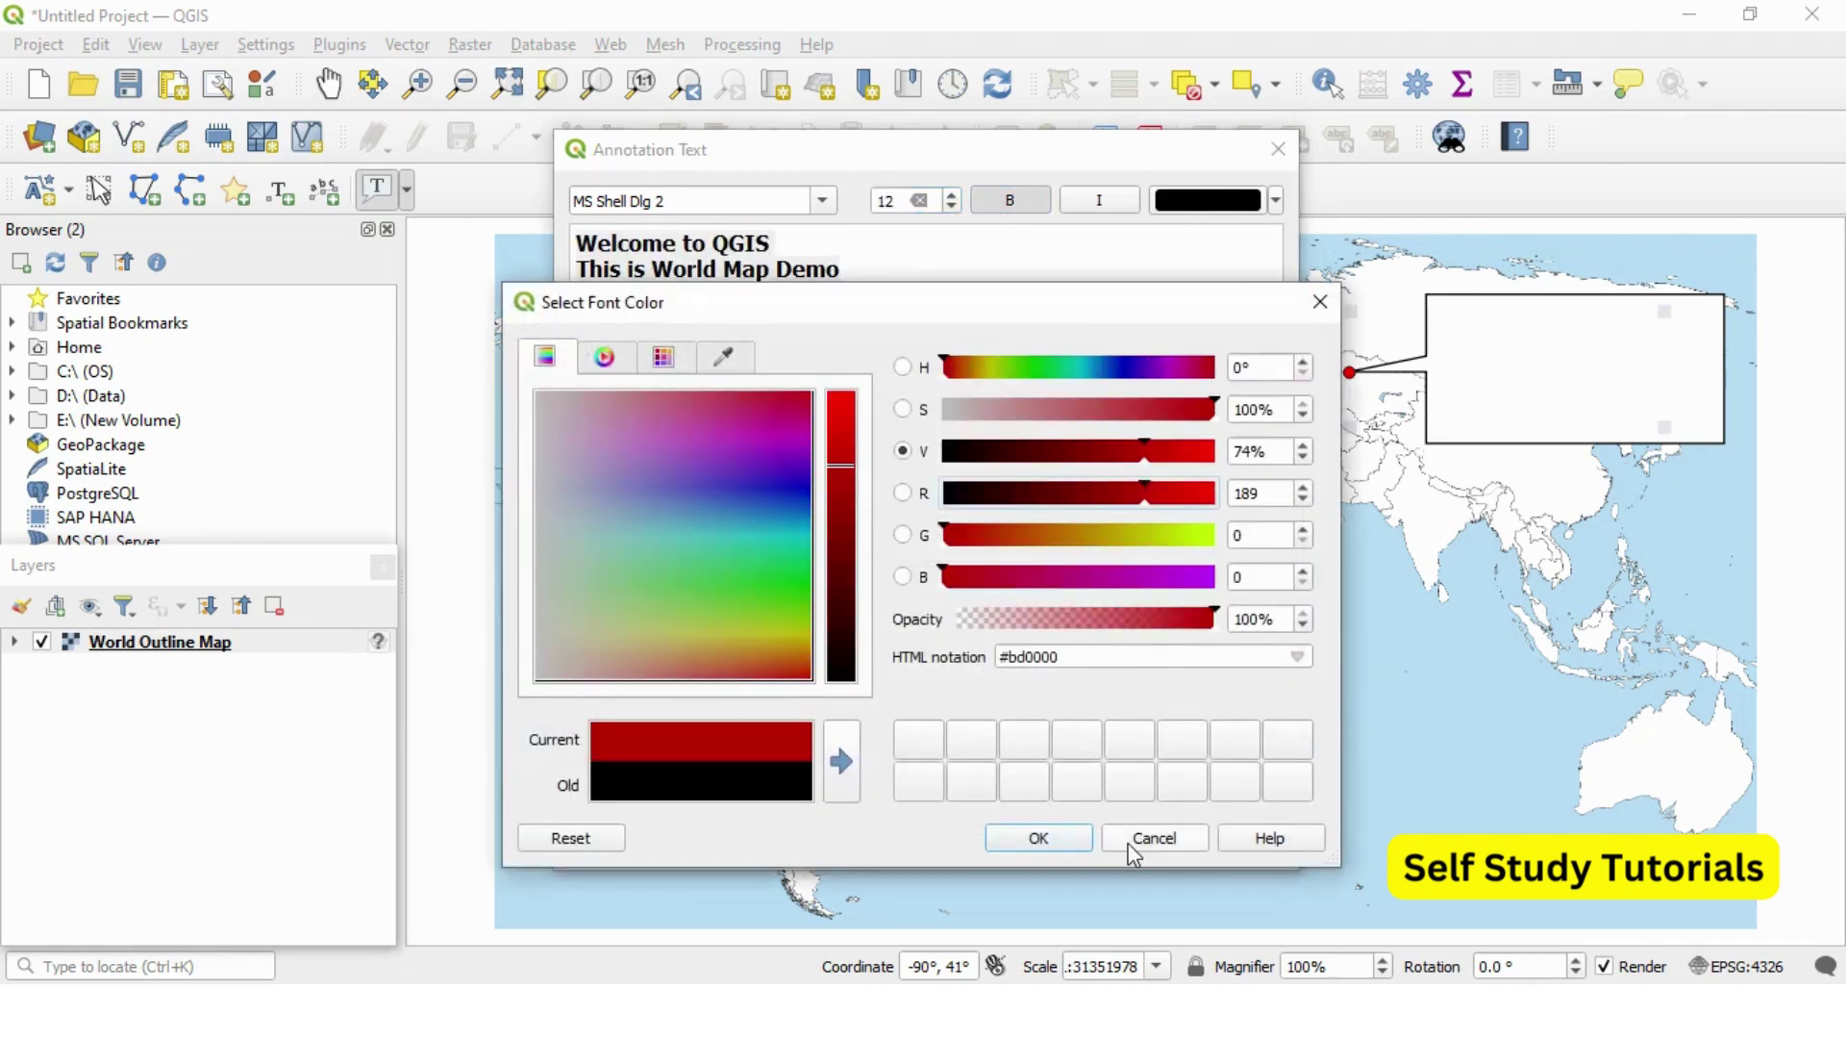
{"action": "left_click", "coordinate": [1013, 852]}
{"action": "left_click", "coordinate": [1122, 846]}
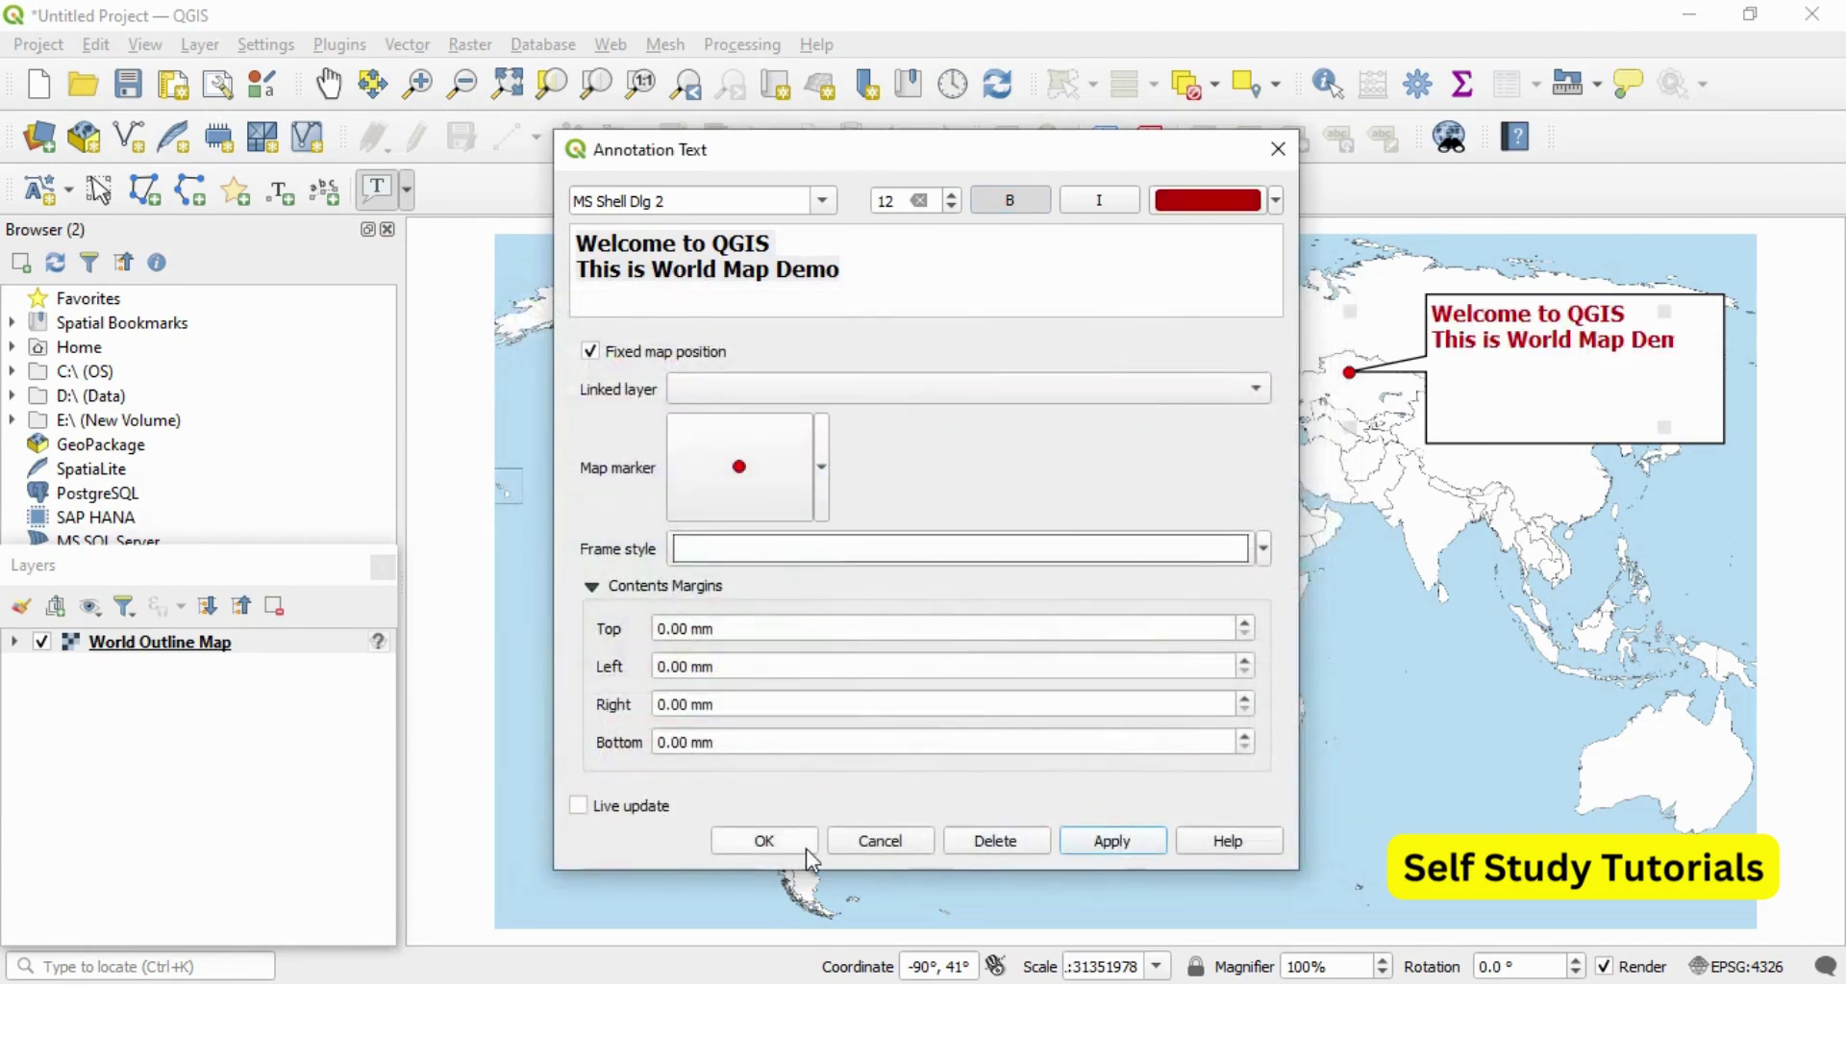
{"action": "left_click", "coordinate": [766, 842]}
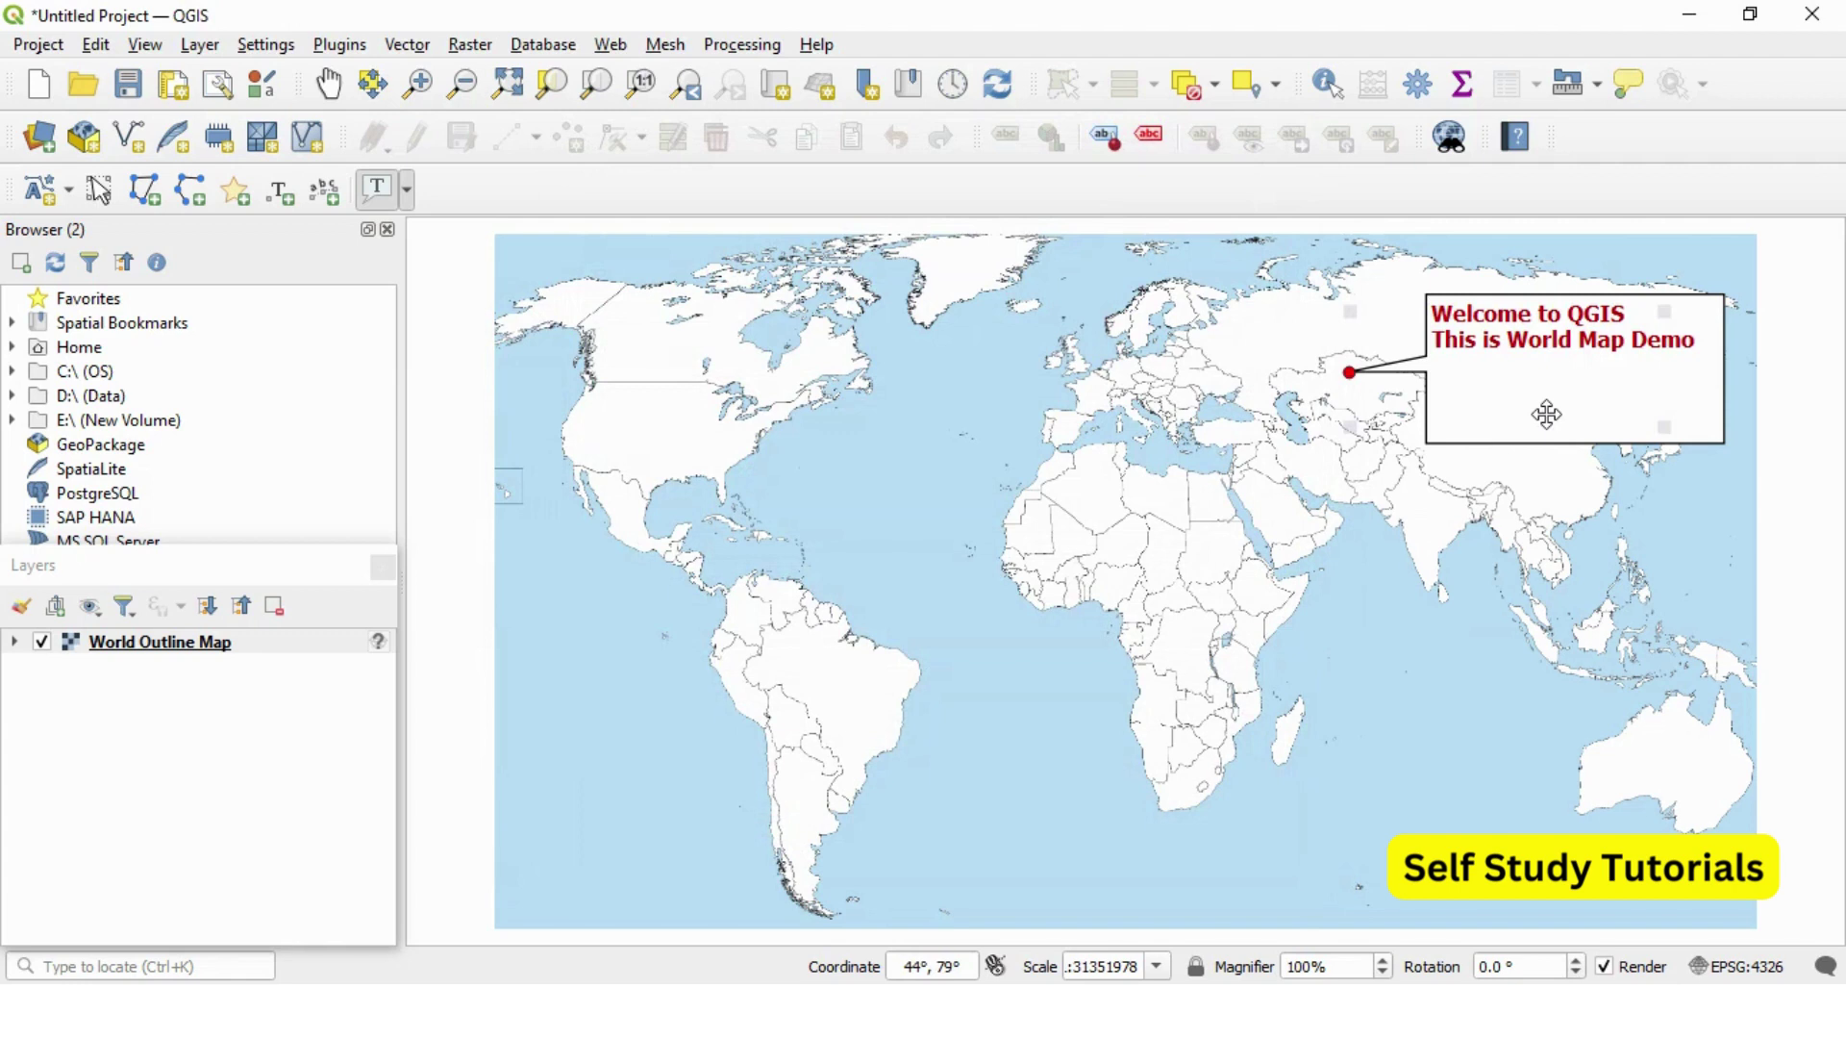
{"action": "left_click_drag", "start_coordinate": [1548, 398], "coordinate": [1605, 350]}
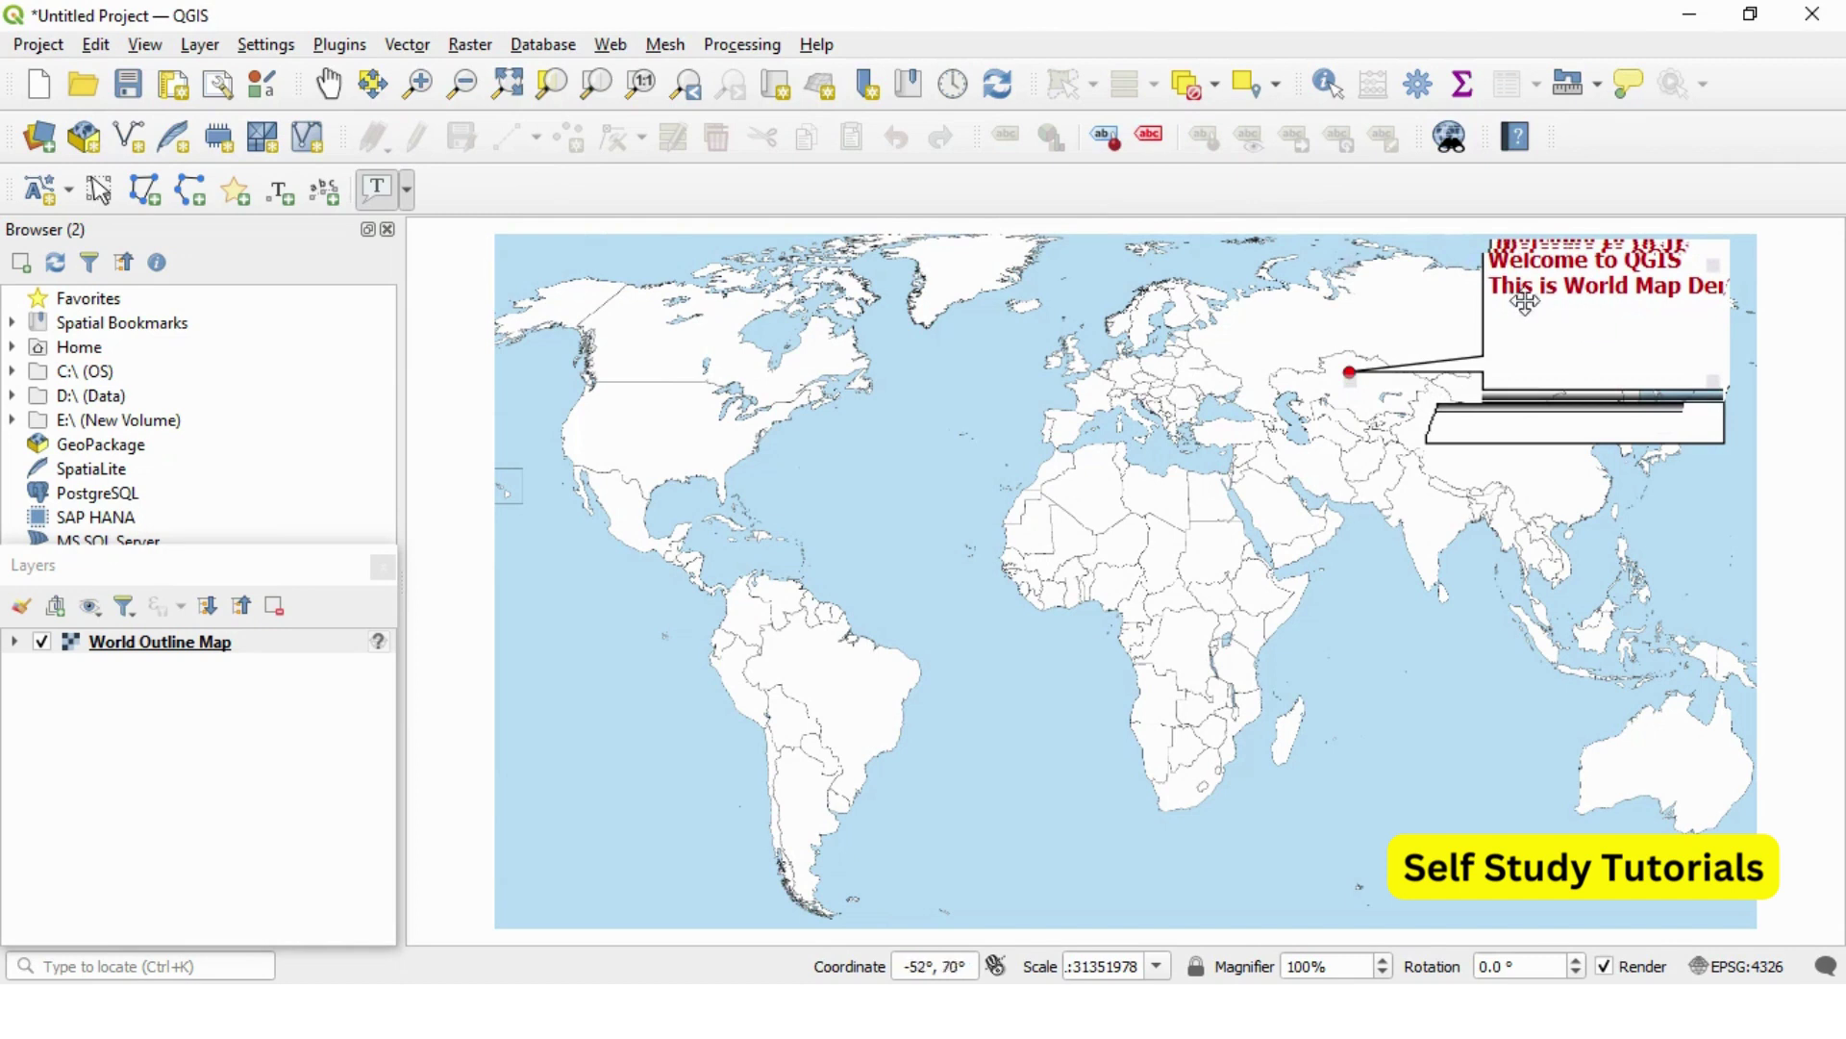
{"action": "left_click", "coordinate": [1000, 86]}
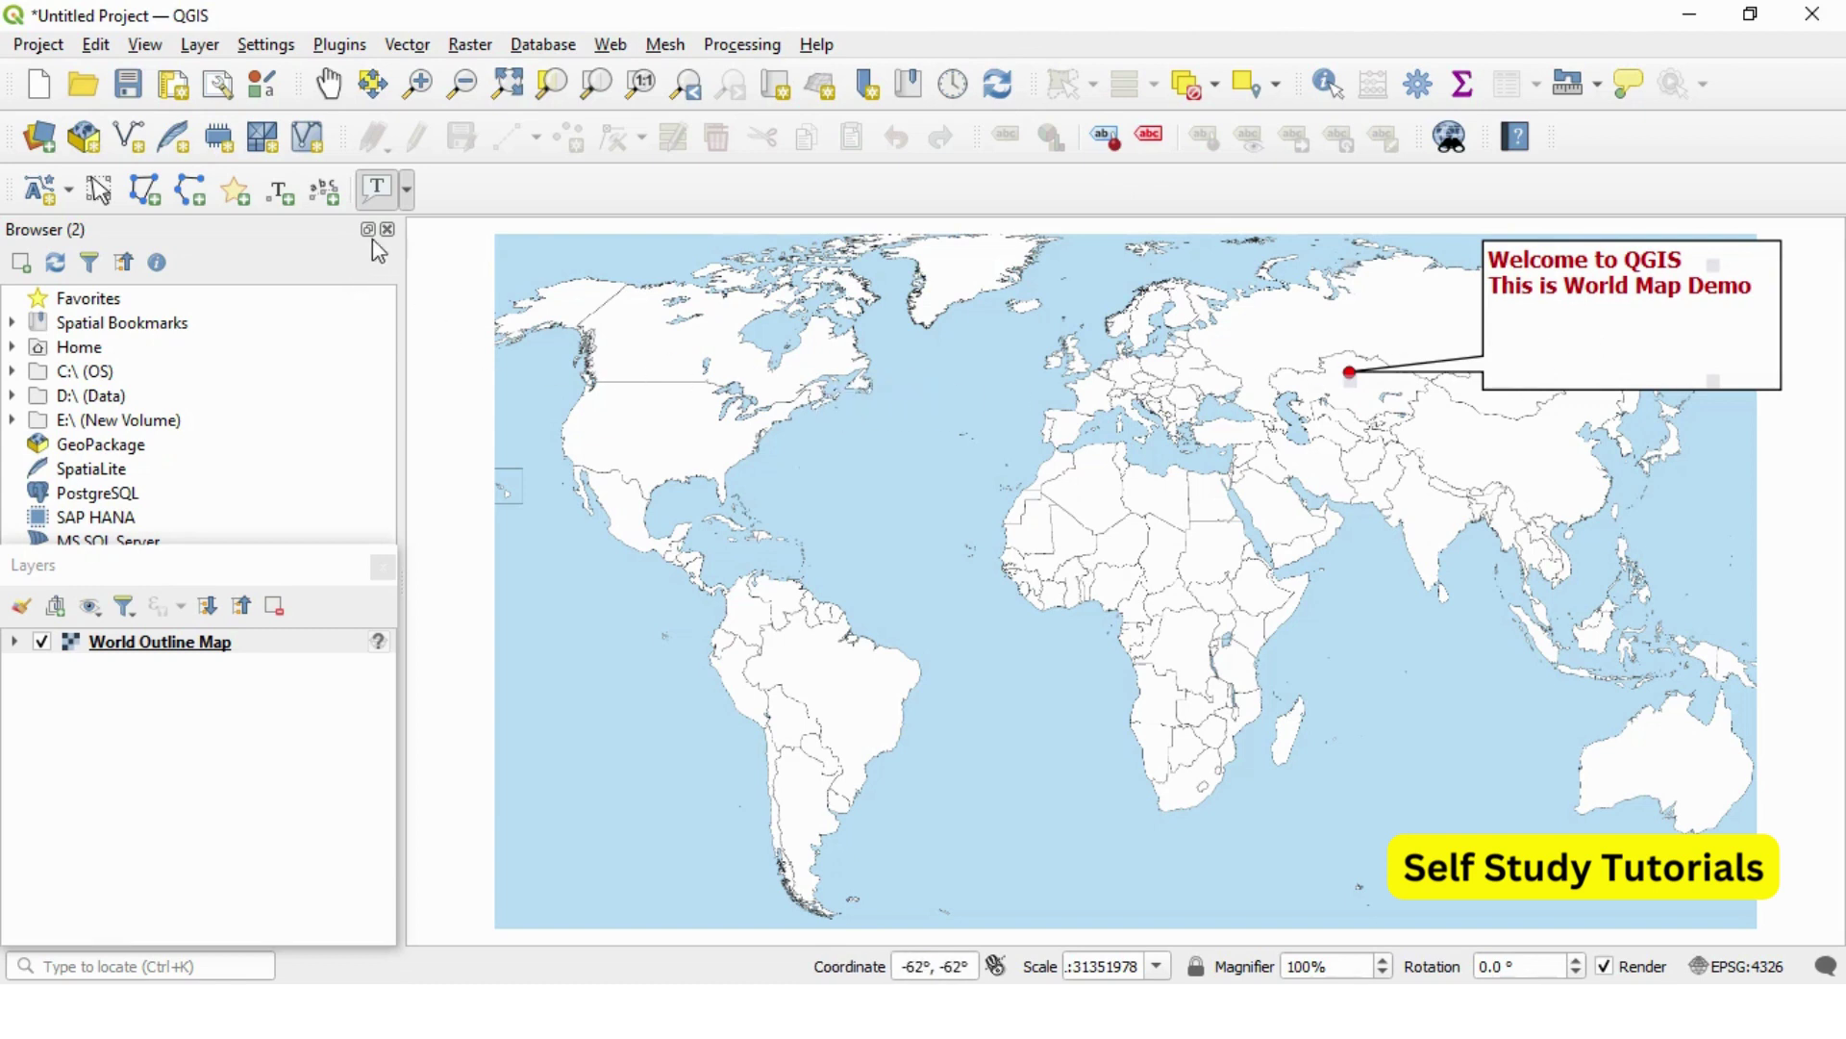
- Place an INDIA text annotation over India and close the styling panel
{"action": "left_click", "coordinate": [277, 196]}
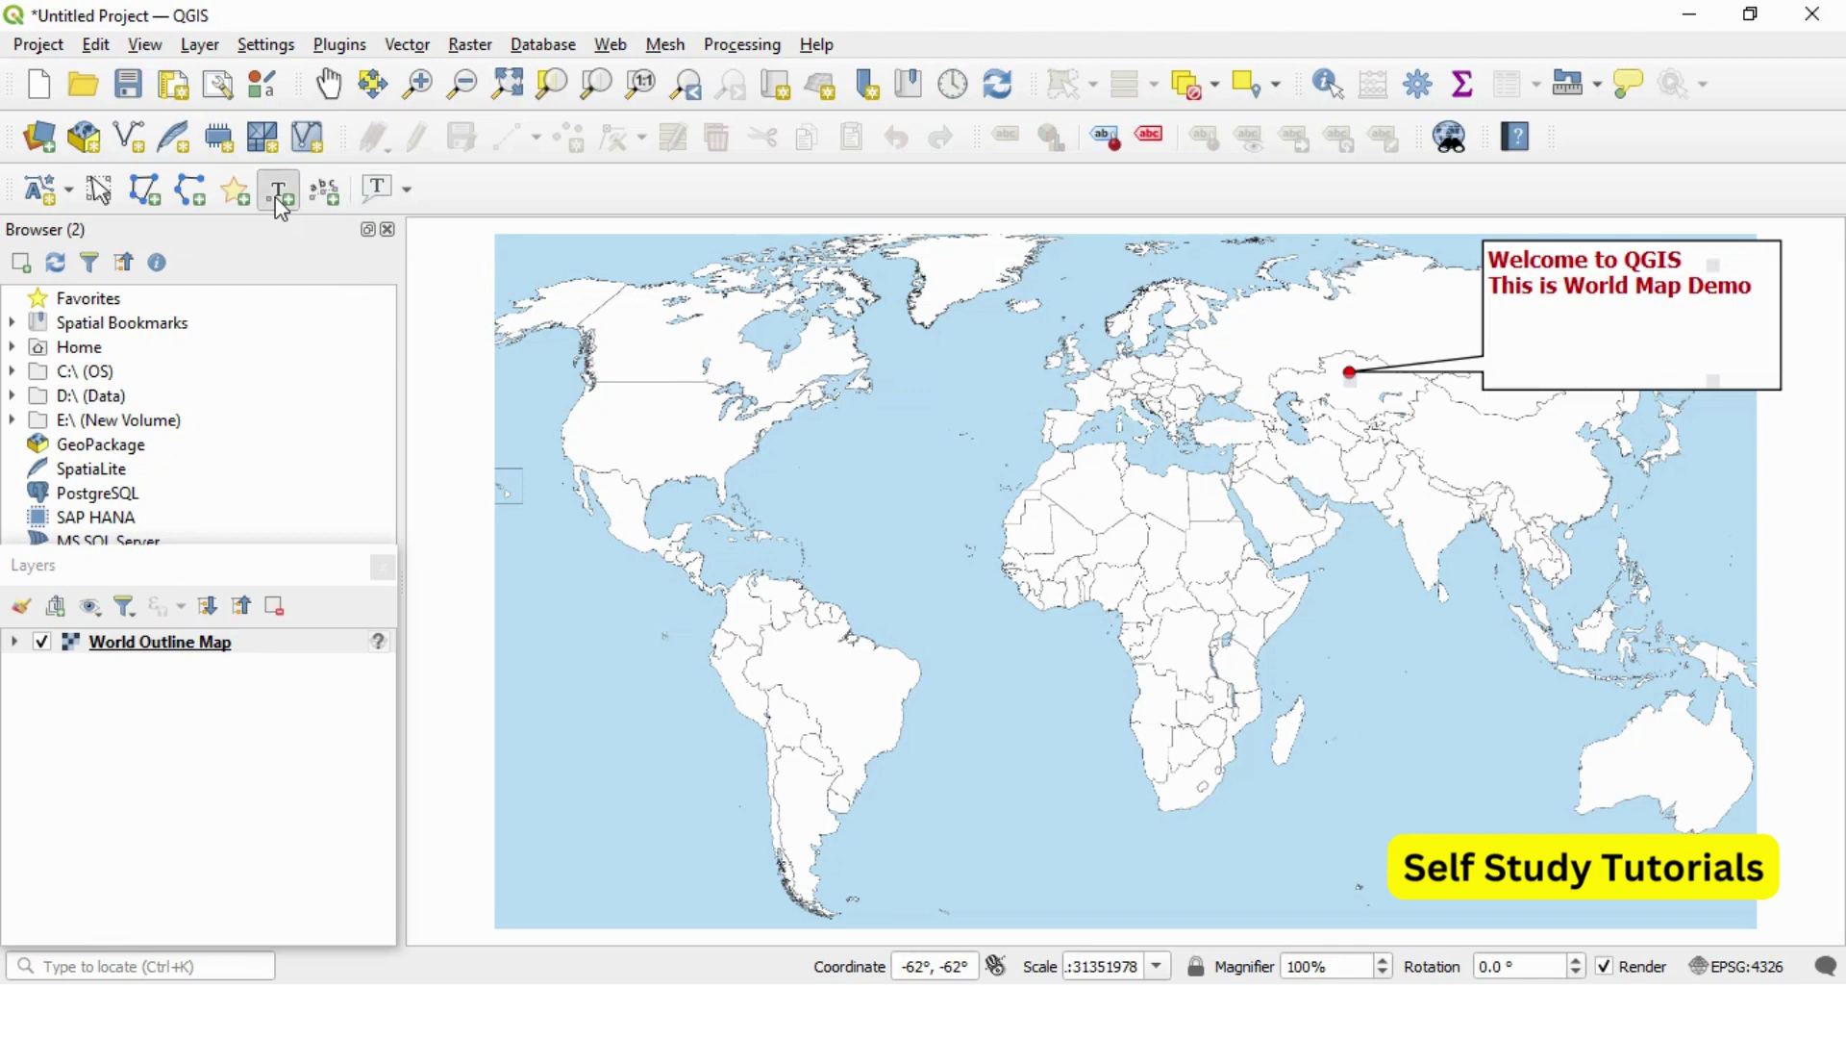
{"action": "left_click", "coordinate": [1426, 516]}
{"action": "key", "text": "F7"}
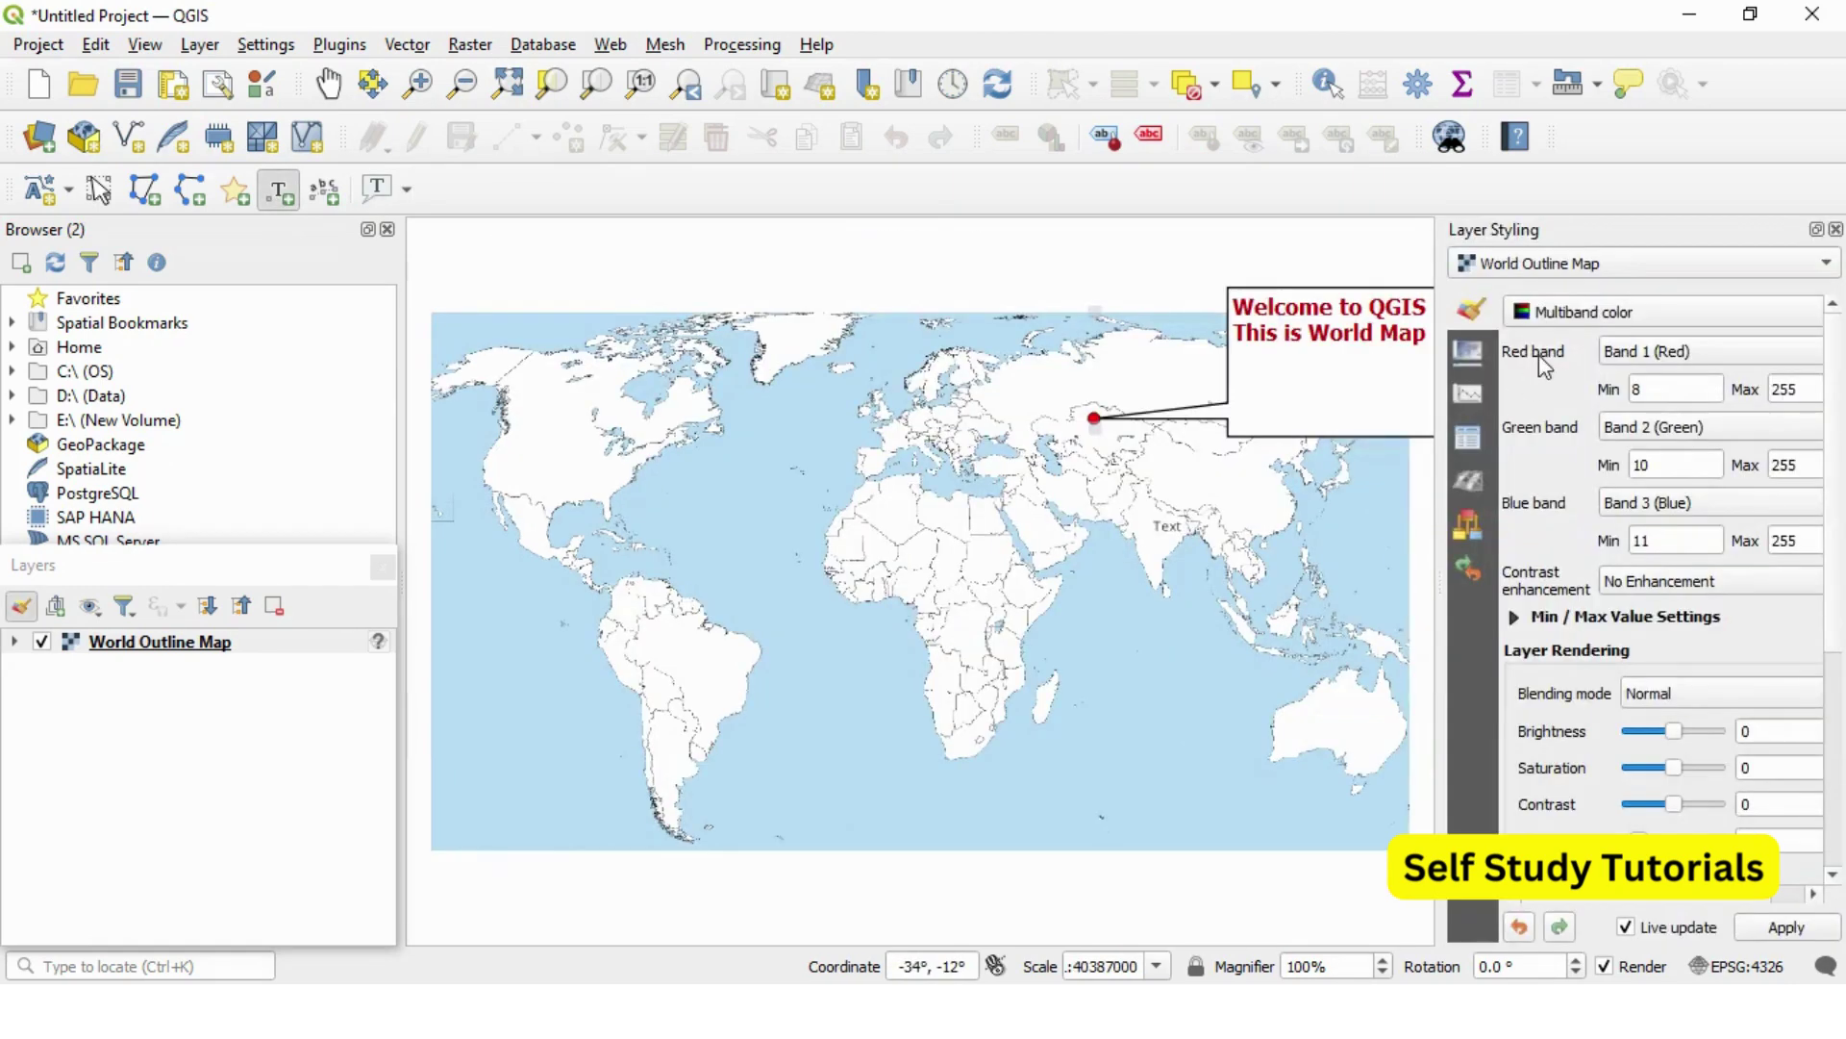
{"action": "left_click", "coordinate": [1664, 266]}
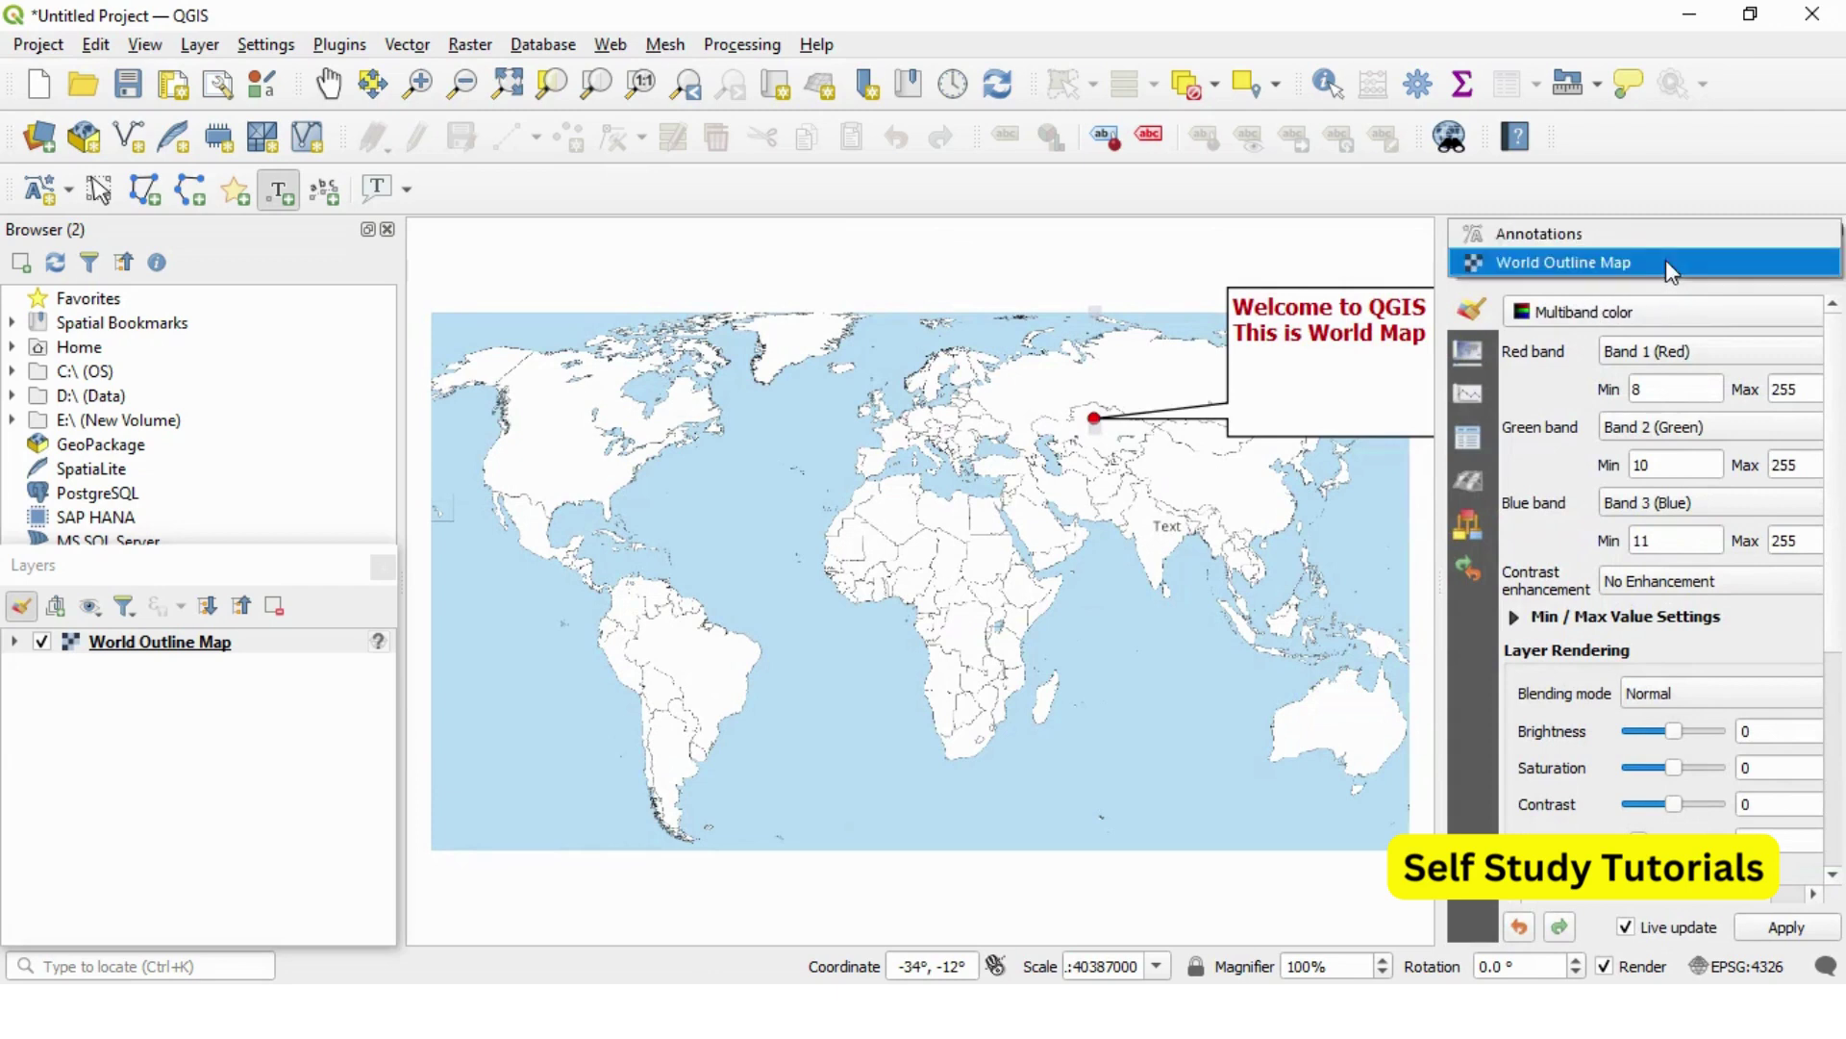
{"action": "key", "text": "Escape"}
{"action": "type", "text": "INDIA"}
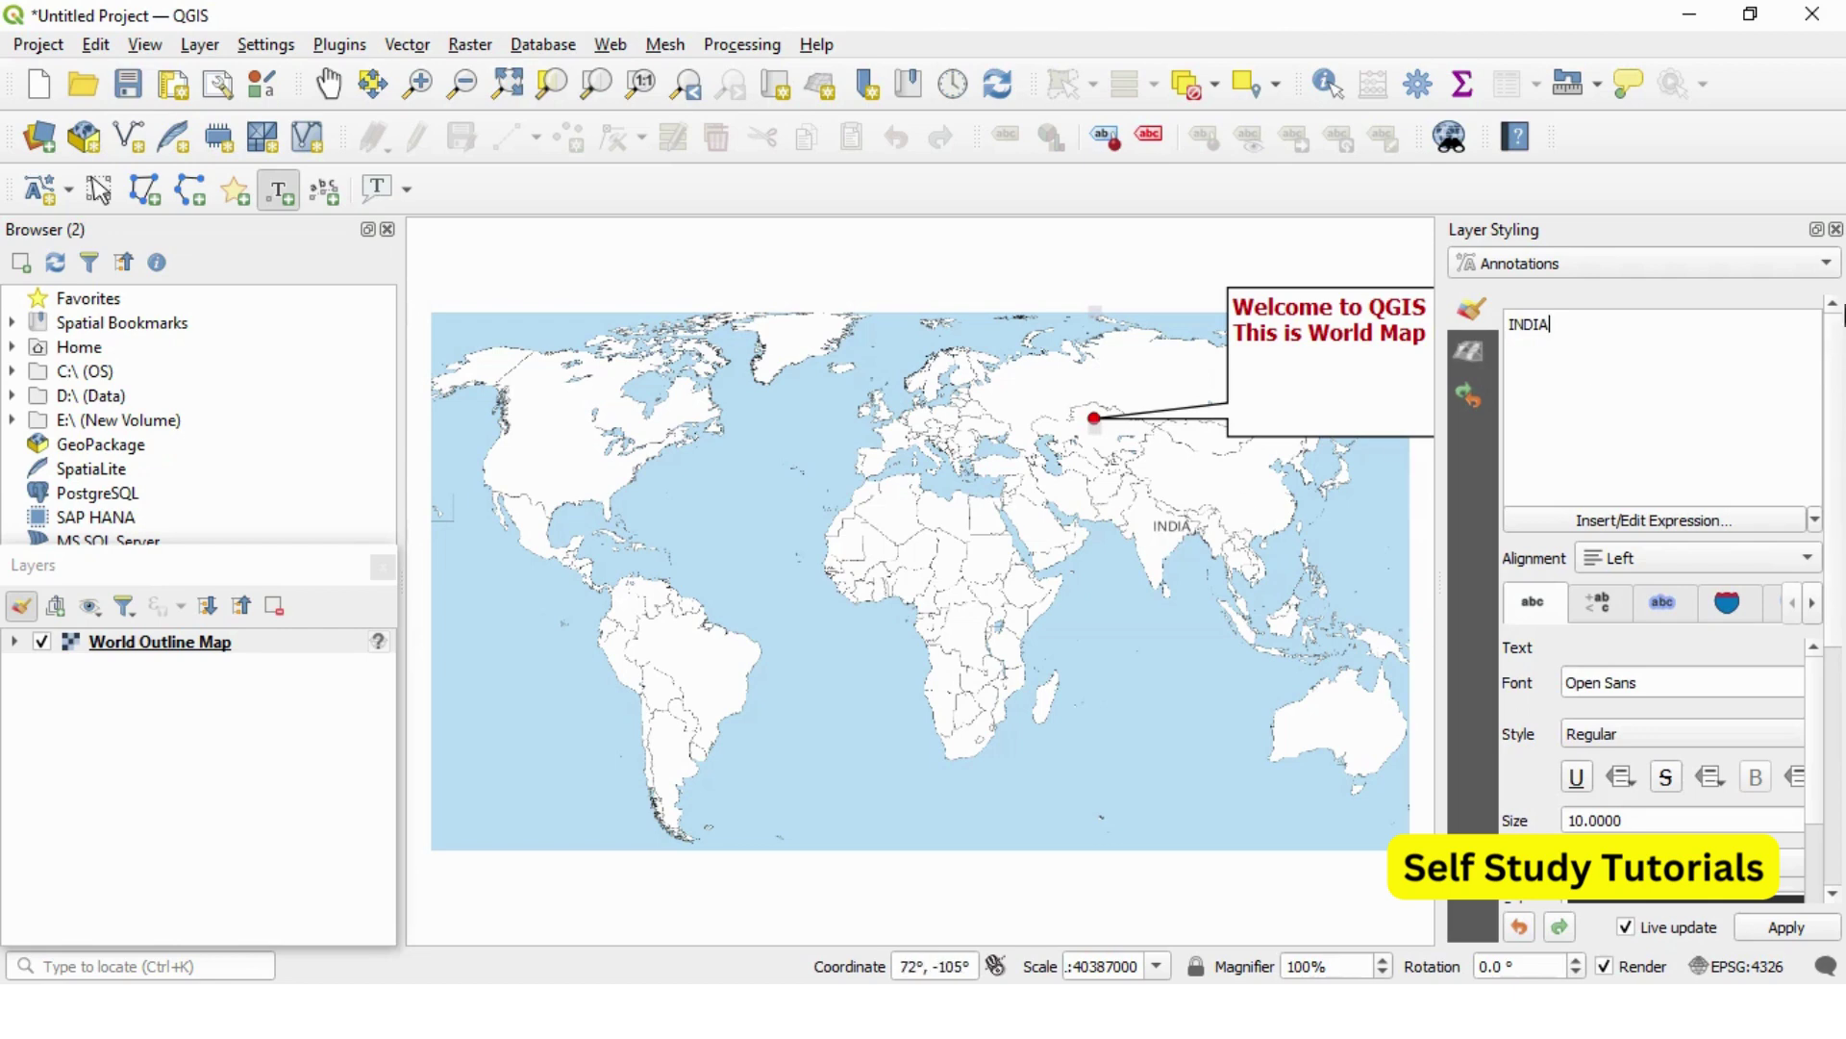
{"action": "left_click", "coordinate": [1836, 230]}
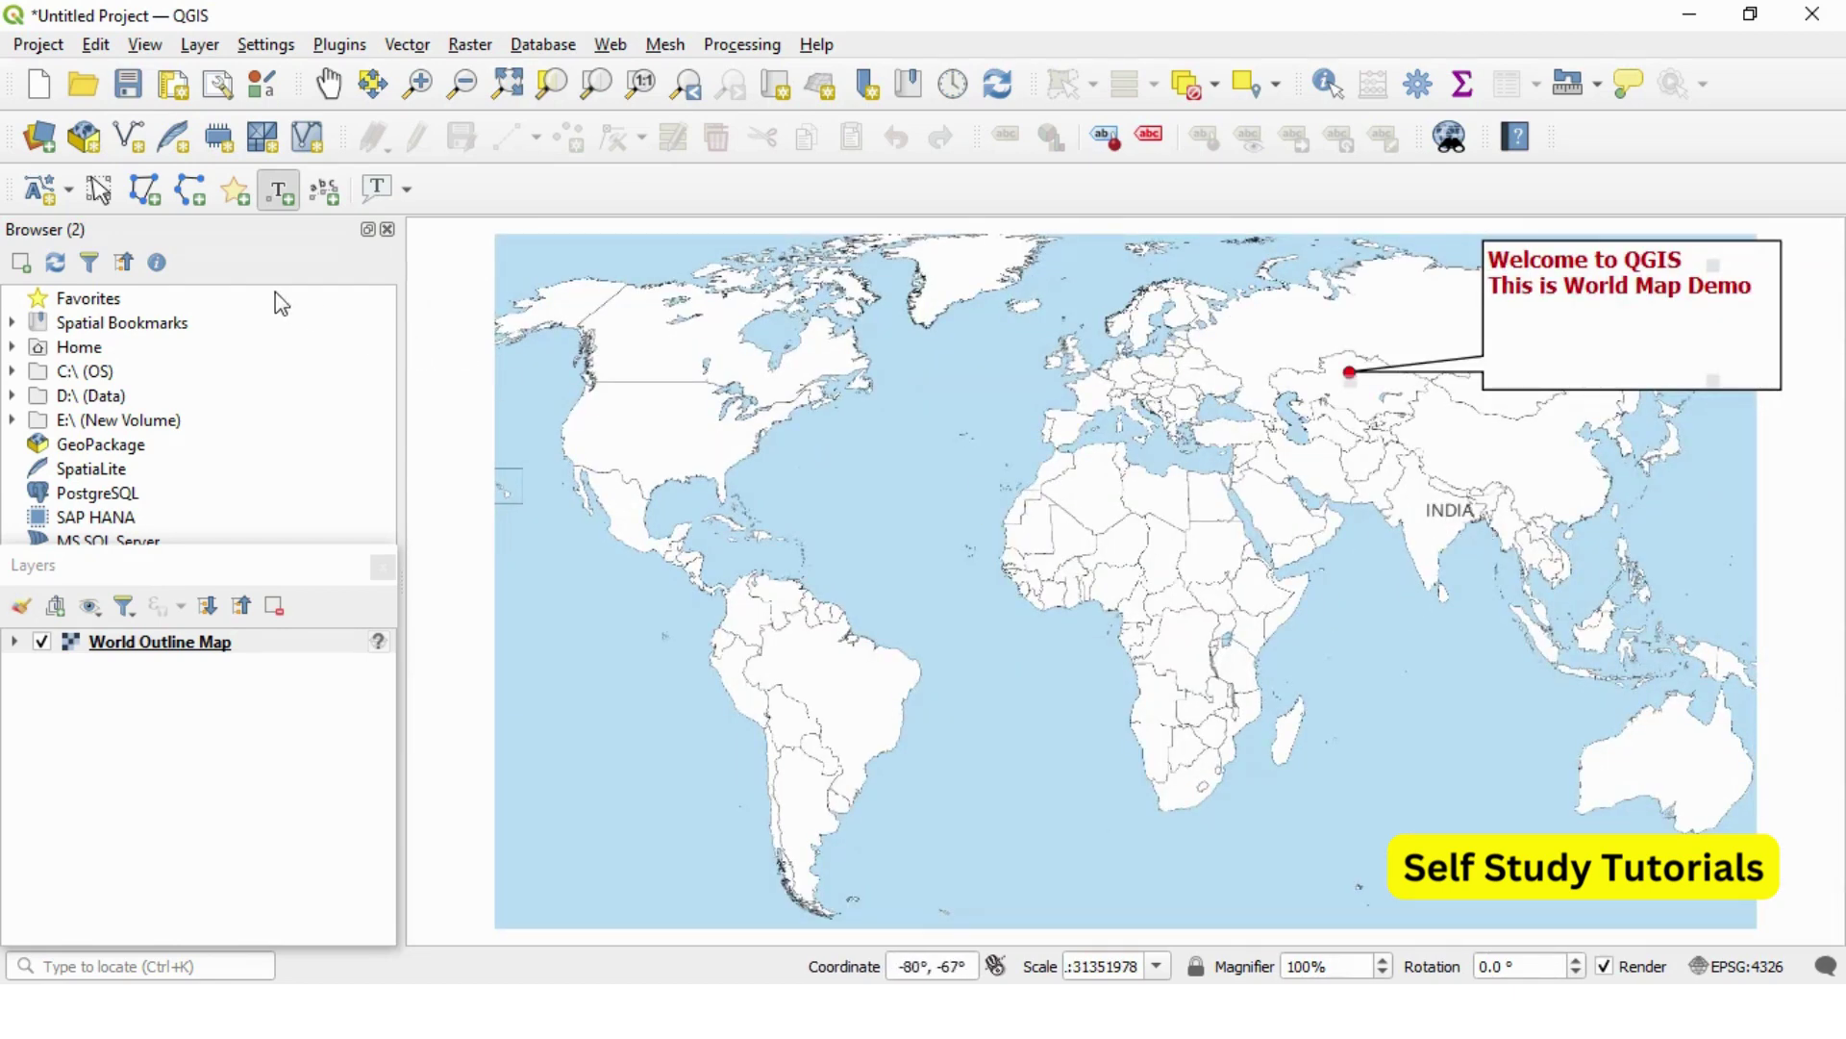
- Draw a line annotation from North America through Europe, ending at India
{"action": "left_click", "coordinate": [189, 200]}
{"action": "left_click", "coordinate": [671, 461]}
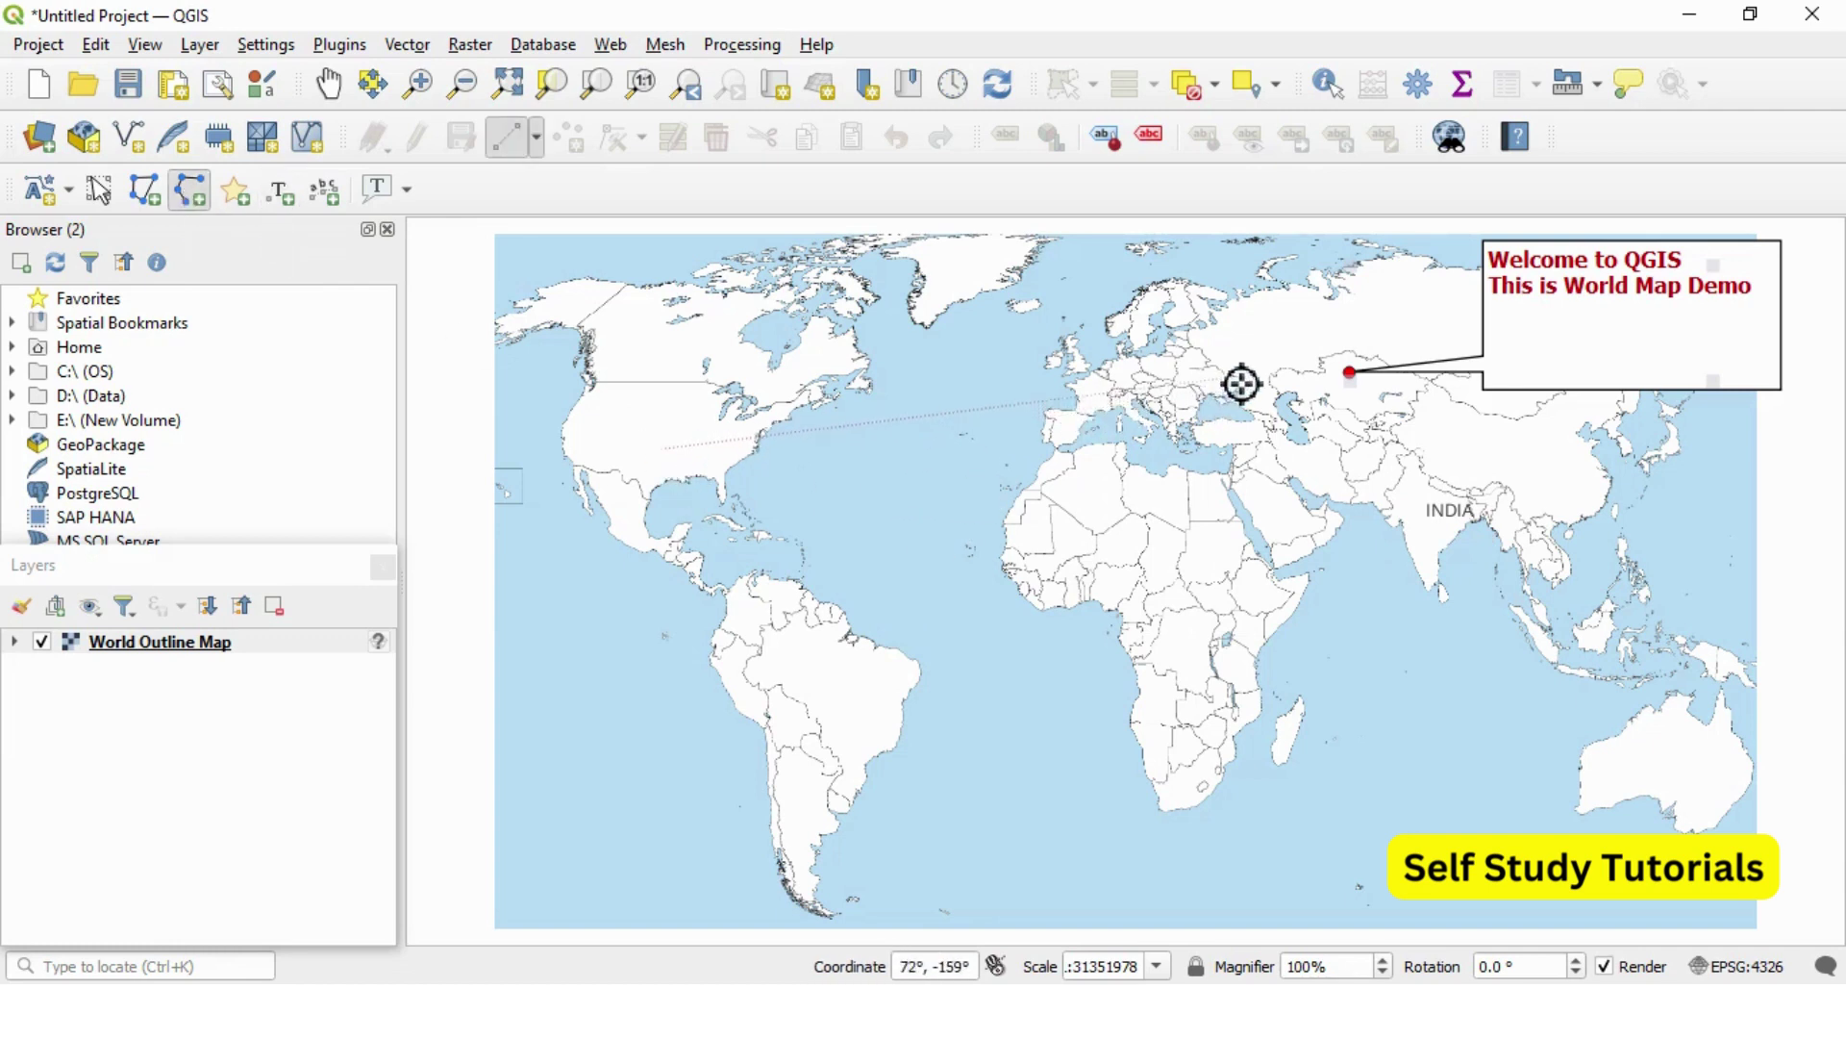
{"action": "left_click", "coordinate": [1260, 353]}
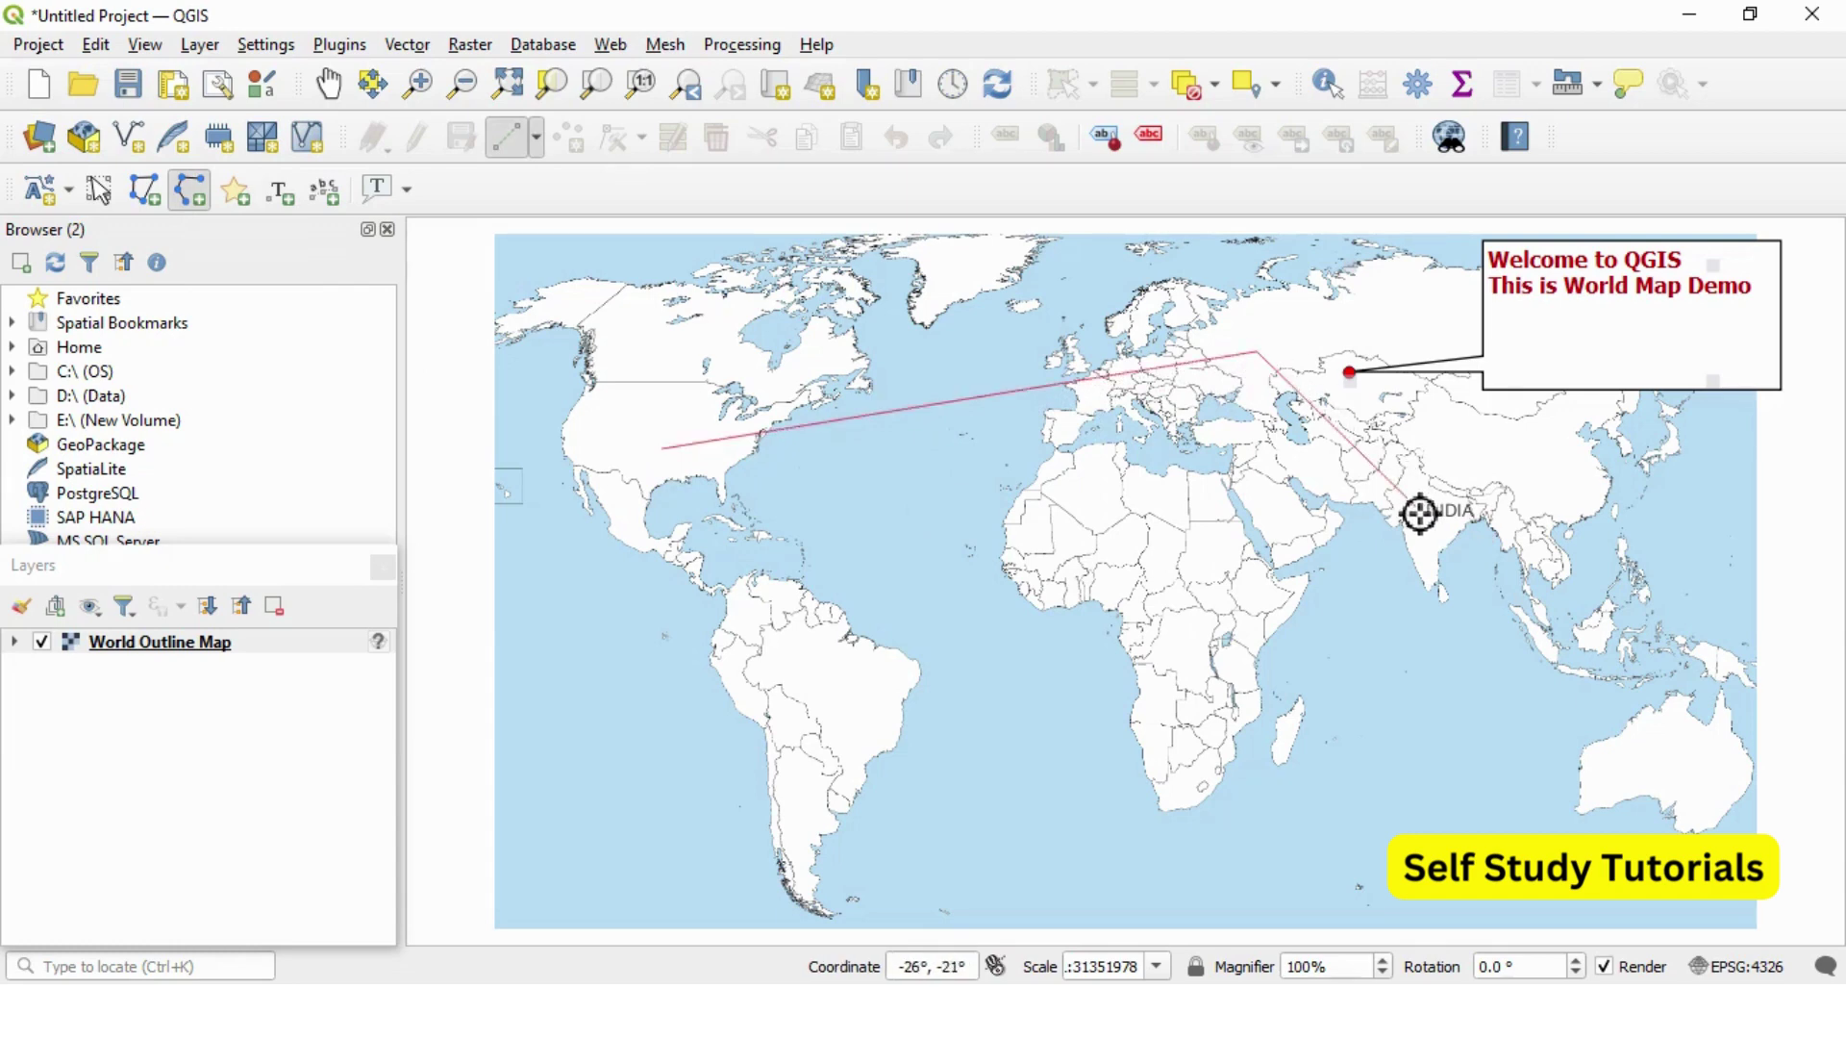
{"action": "right_click", "coordinate": [1421, 517]}
{"action": "key", "text": "F7"}
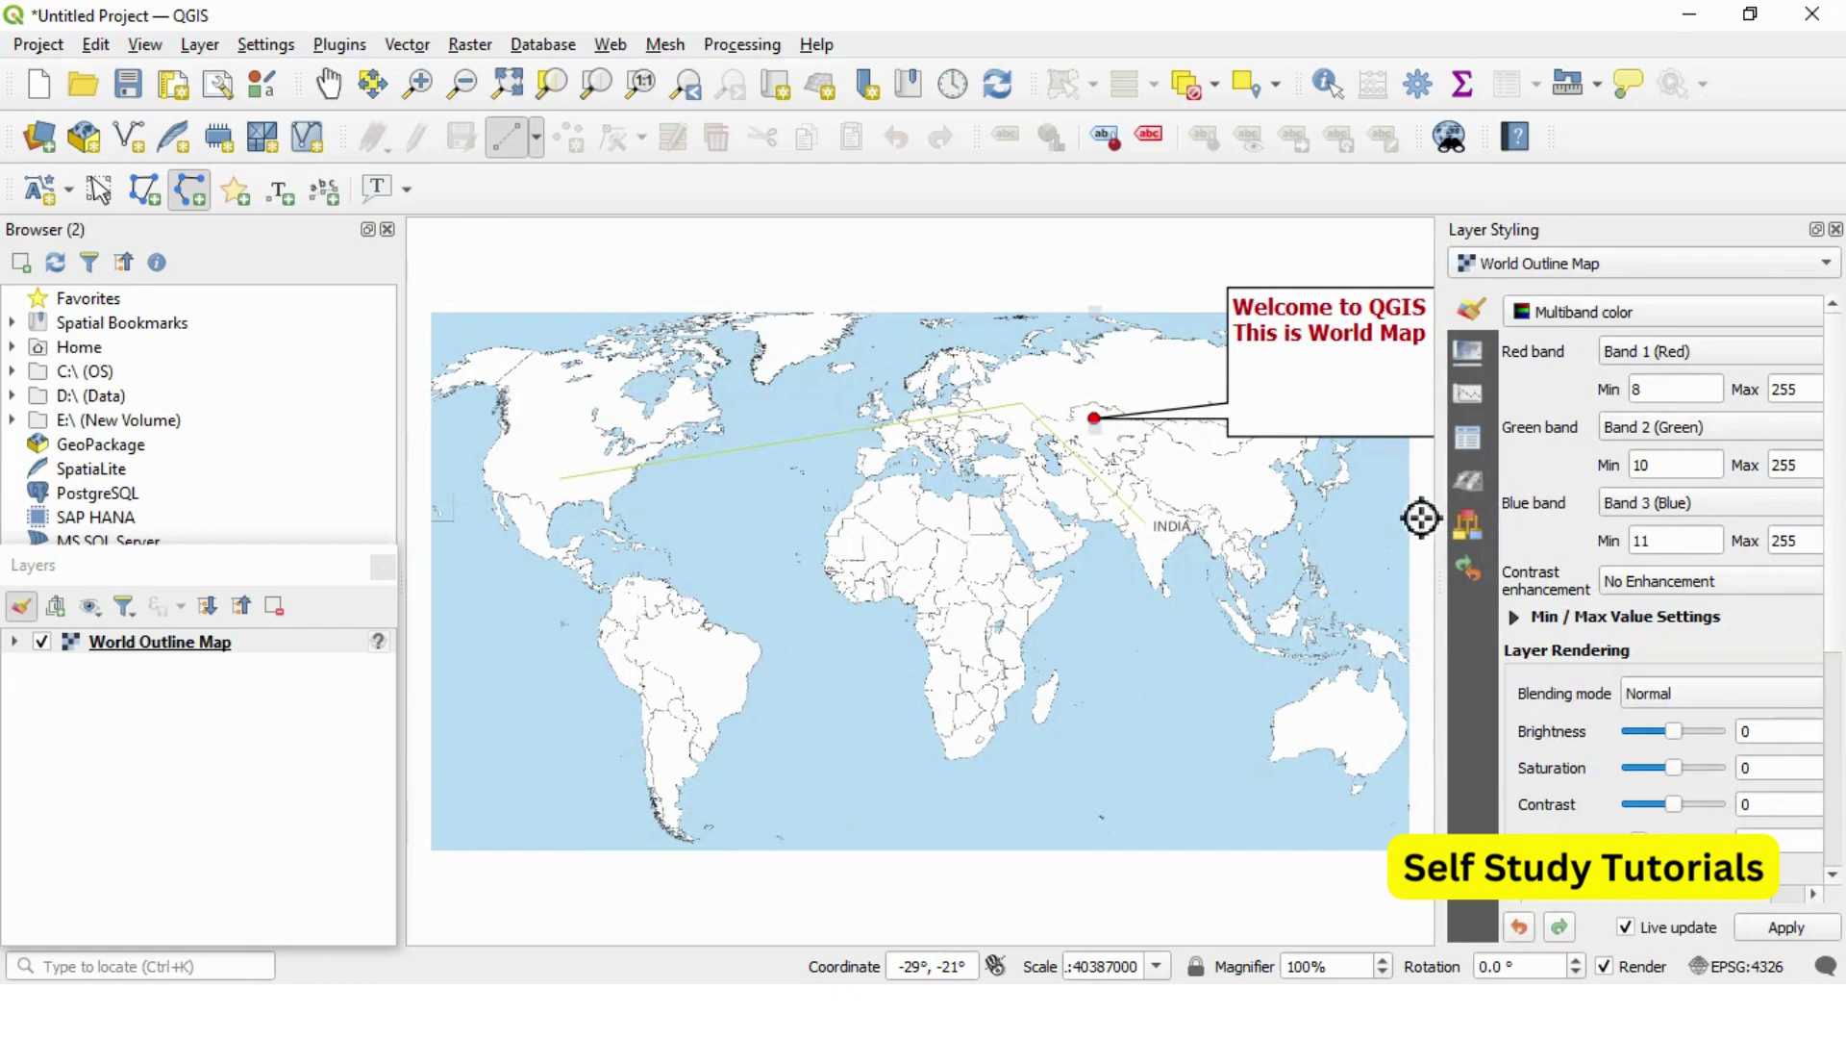
{"action": "left_click", "coordinate": [1837, 231]}
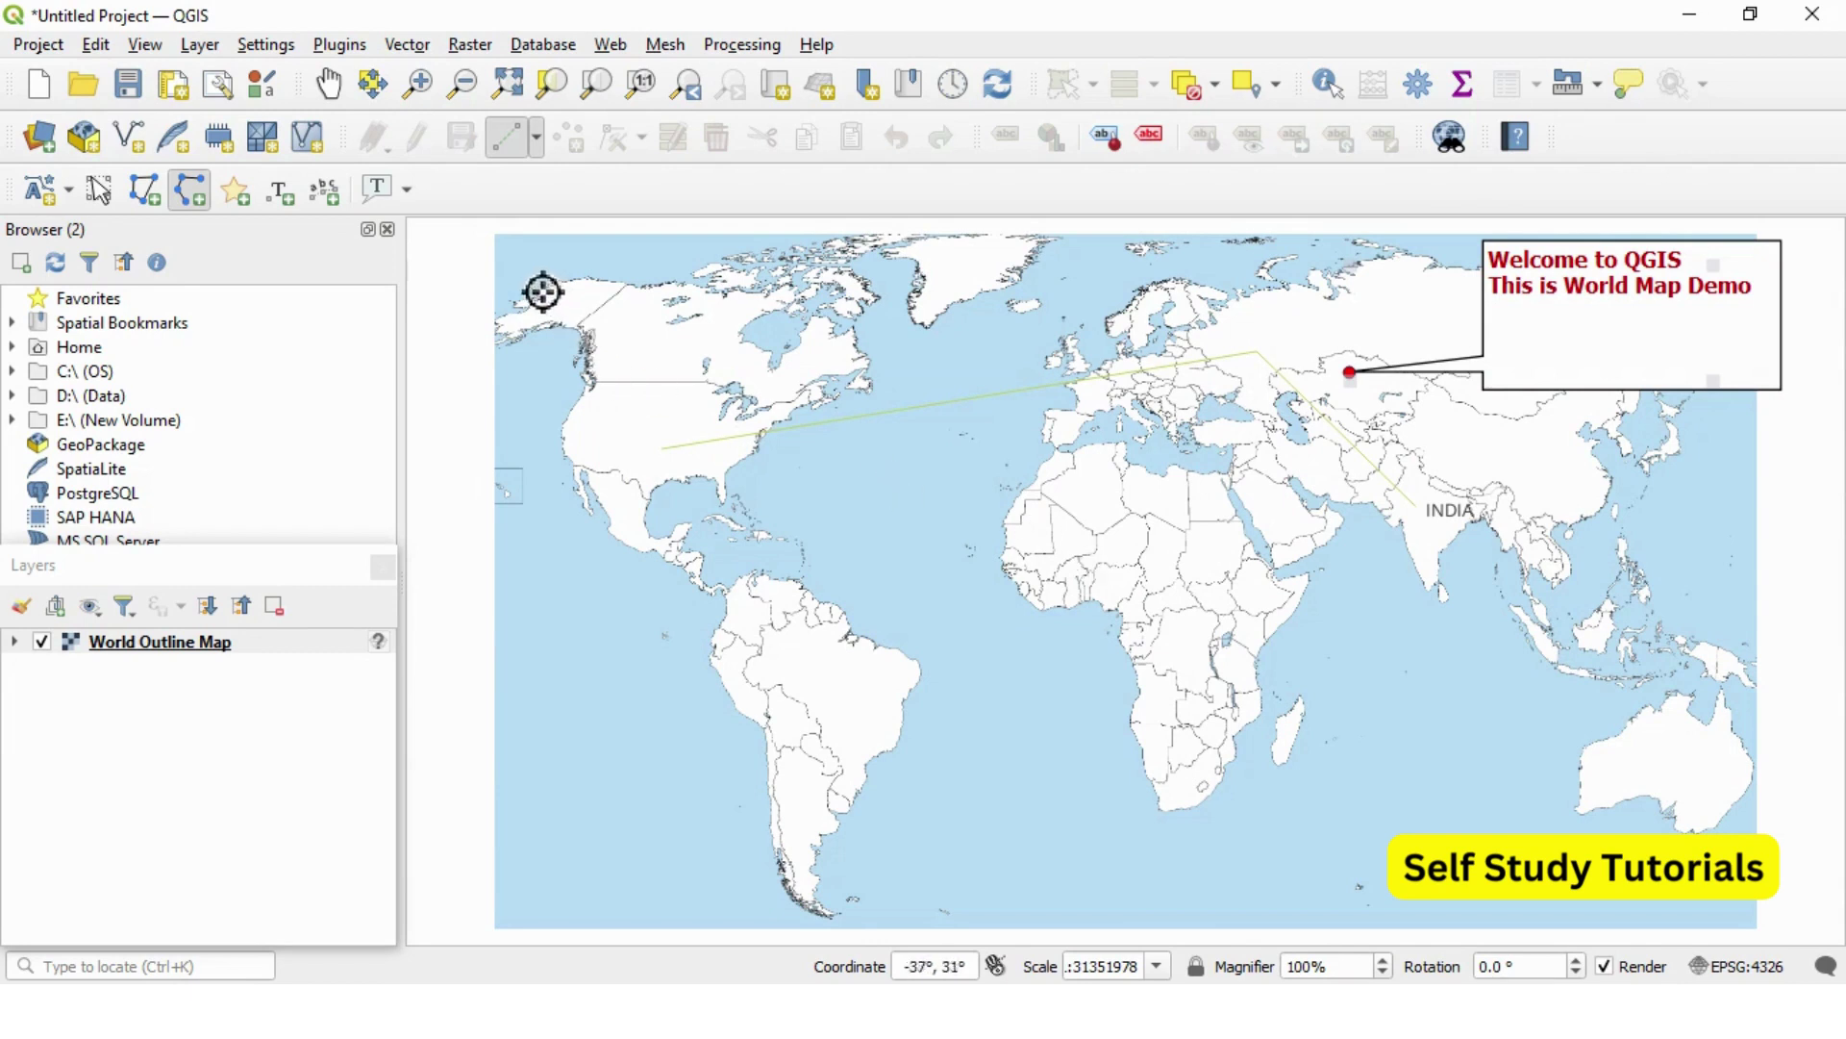
{"action": "left_click", "coordinate": [330, 85]}
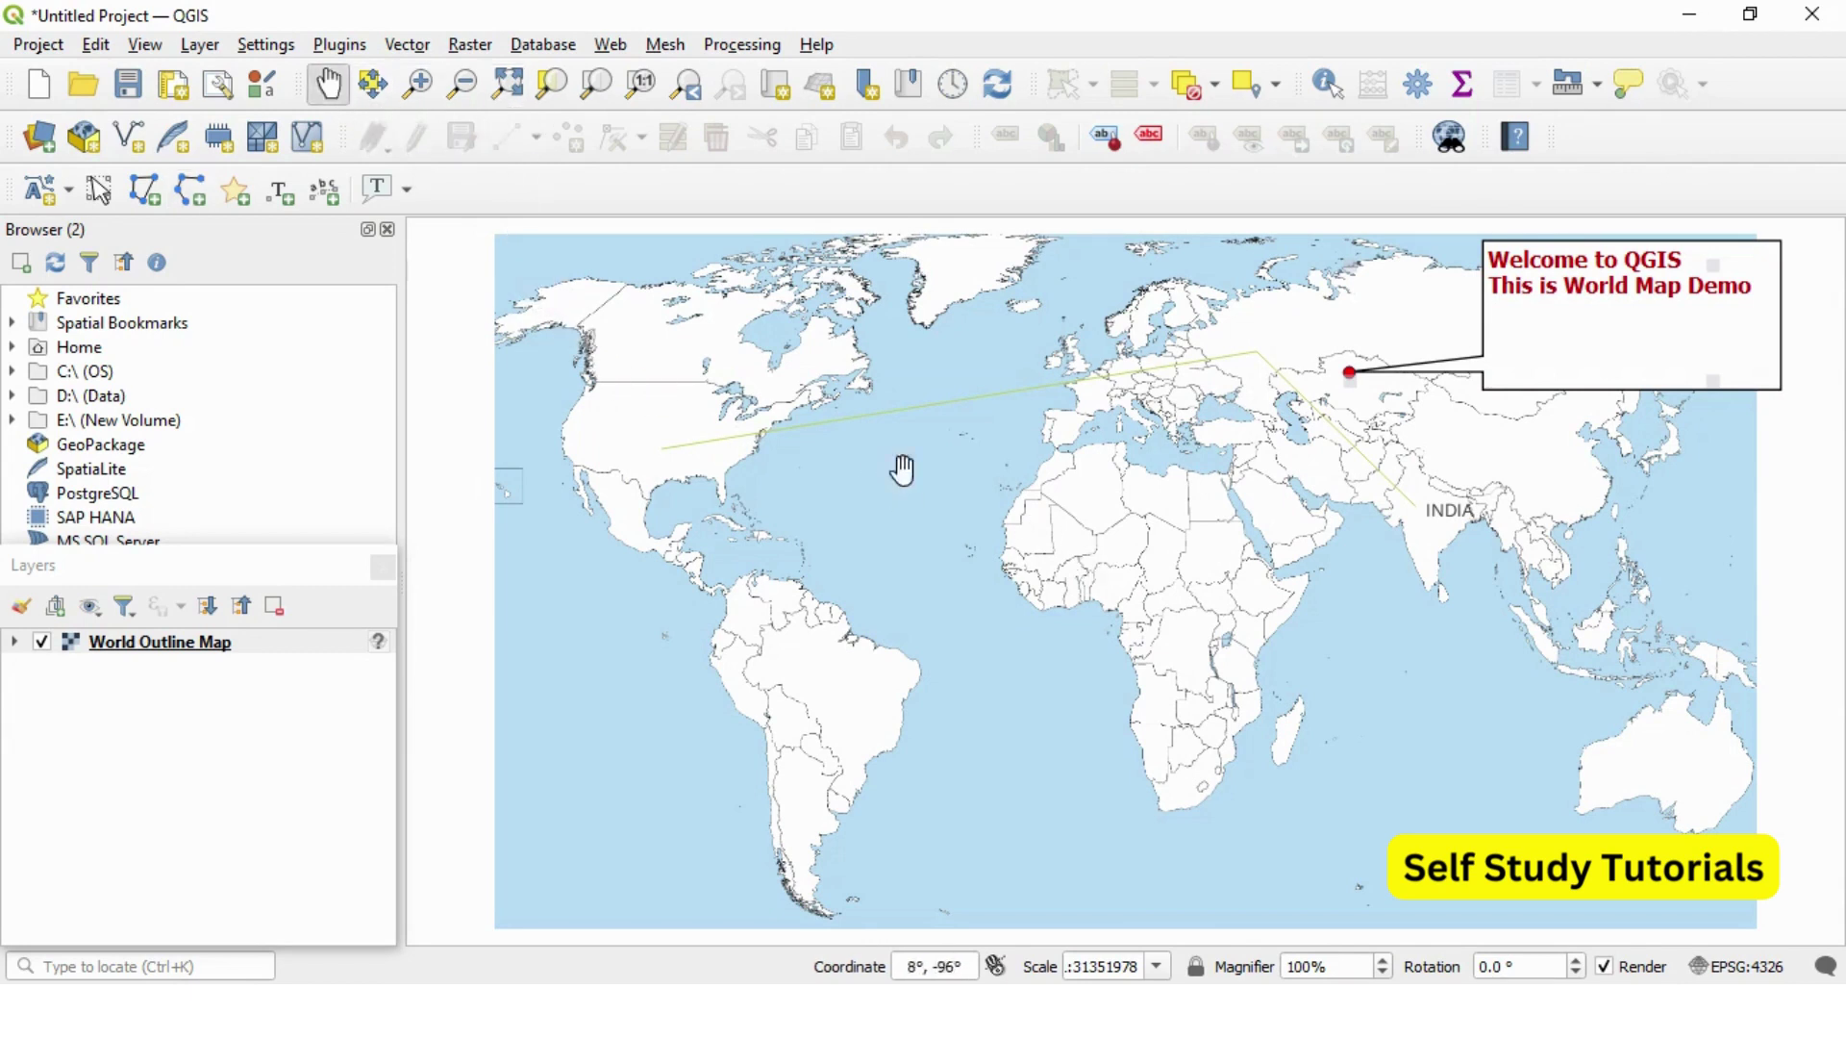
{"action": "left_click_drag", "start_coordinate": [1101, 502], "coordinate": [1103, 529]}
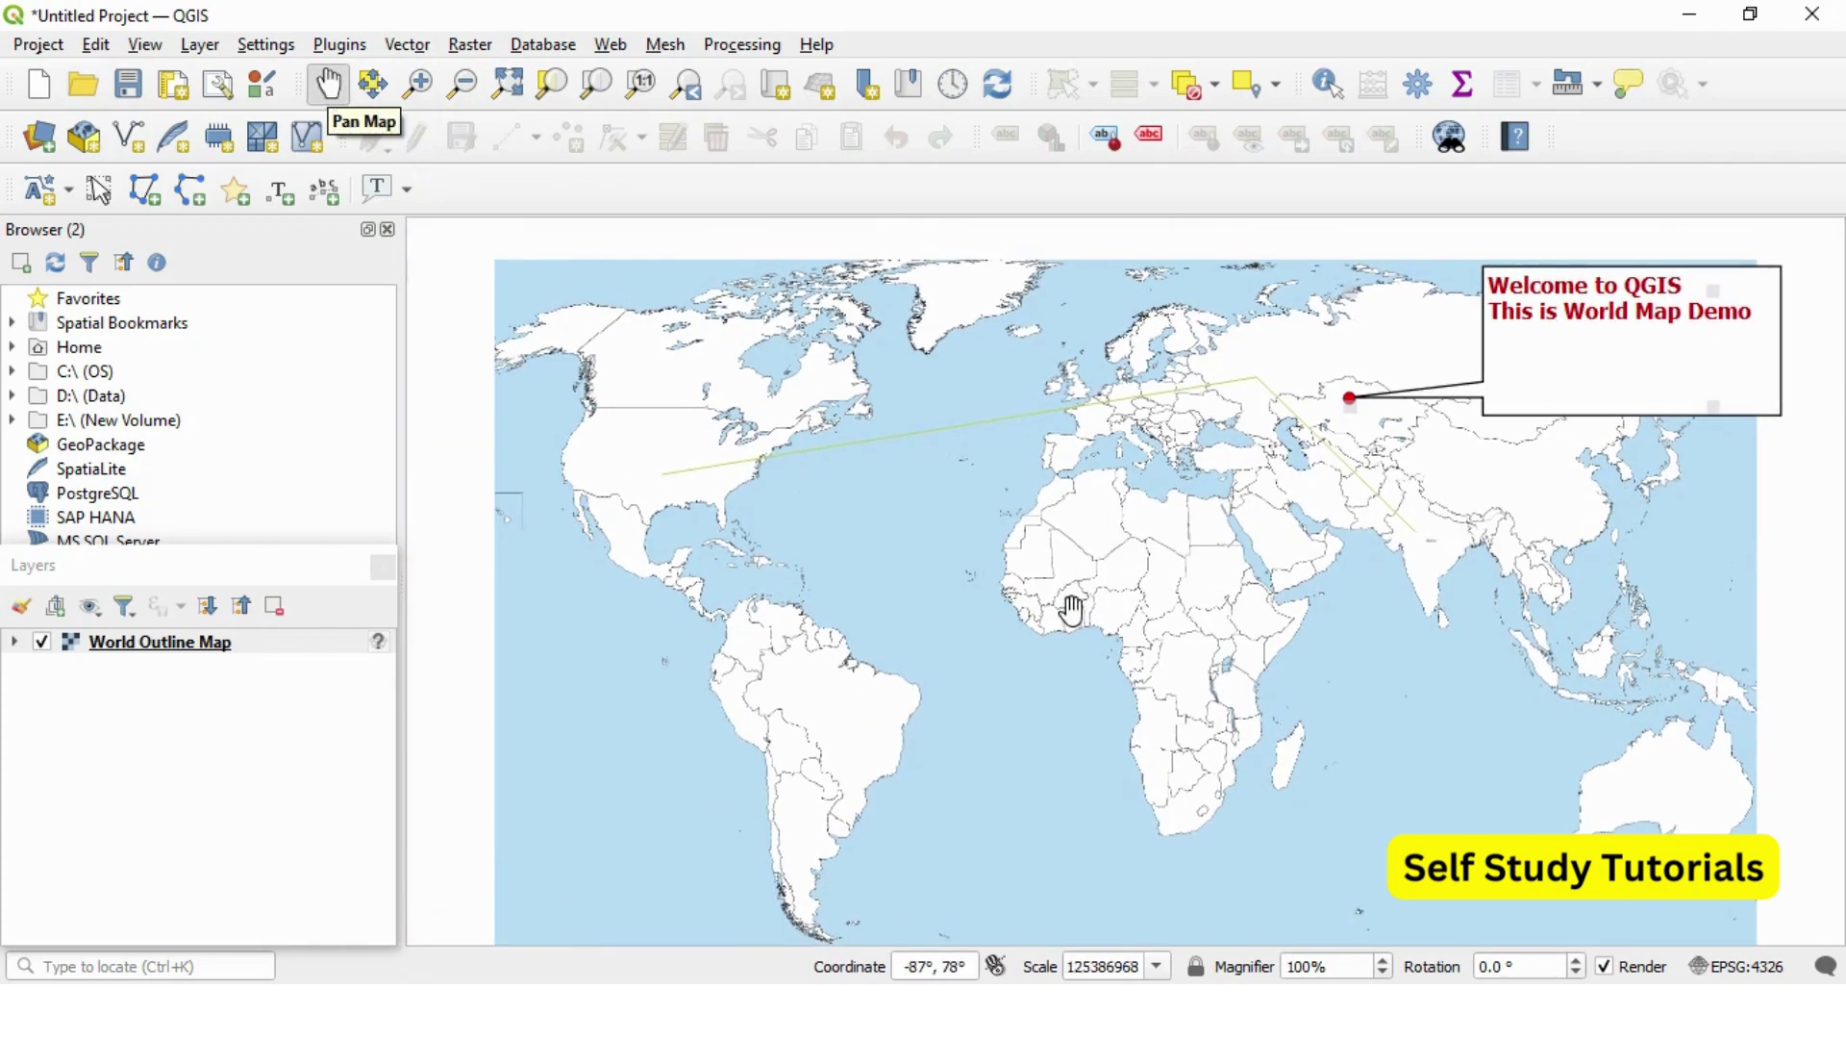
{"action": "mouse_move", "coordinate": [1079, 606]}
{"action": "left_mouse_down"}
{"action": "mouse_move", "coordinate": [1057, 622]}
{"action": "mouse_move", "coordinate": [1084, 584]}
{"action": "left_mouse_up"}
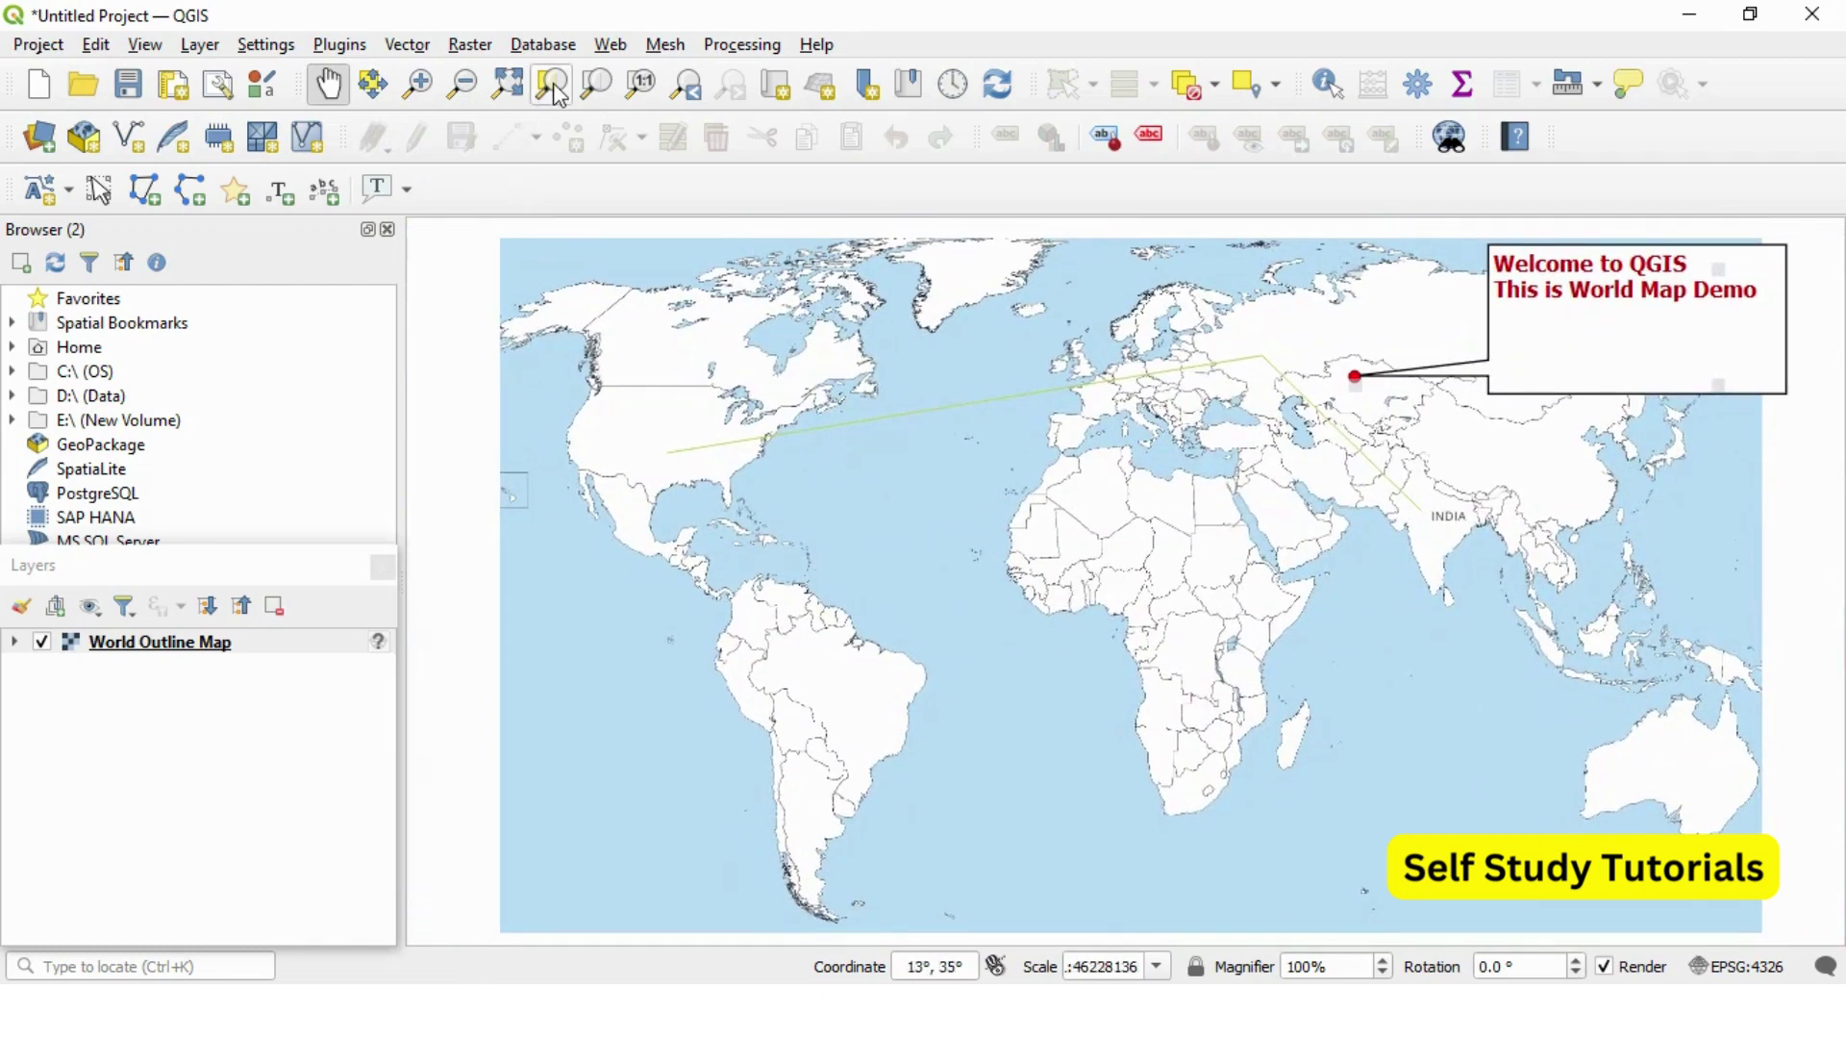
{"action": "left_click", "coordinate": [417, 85]}
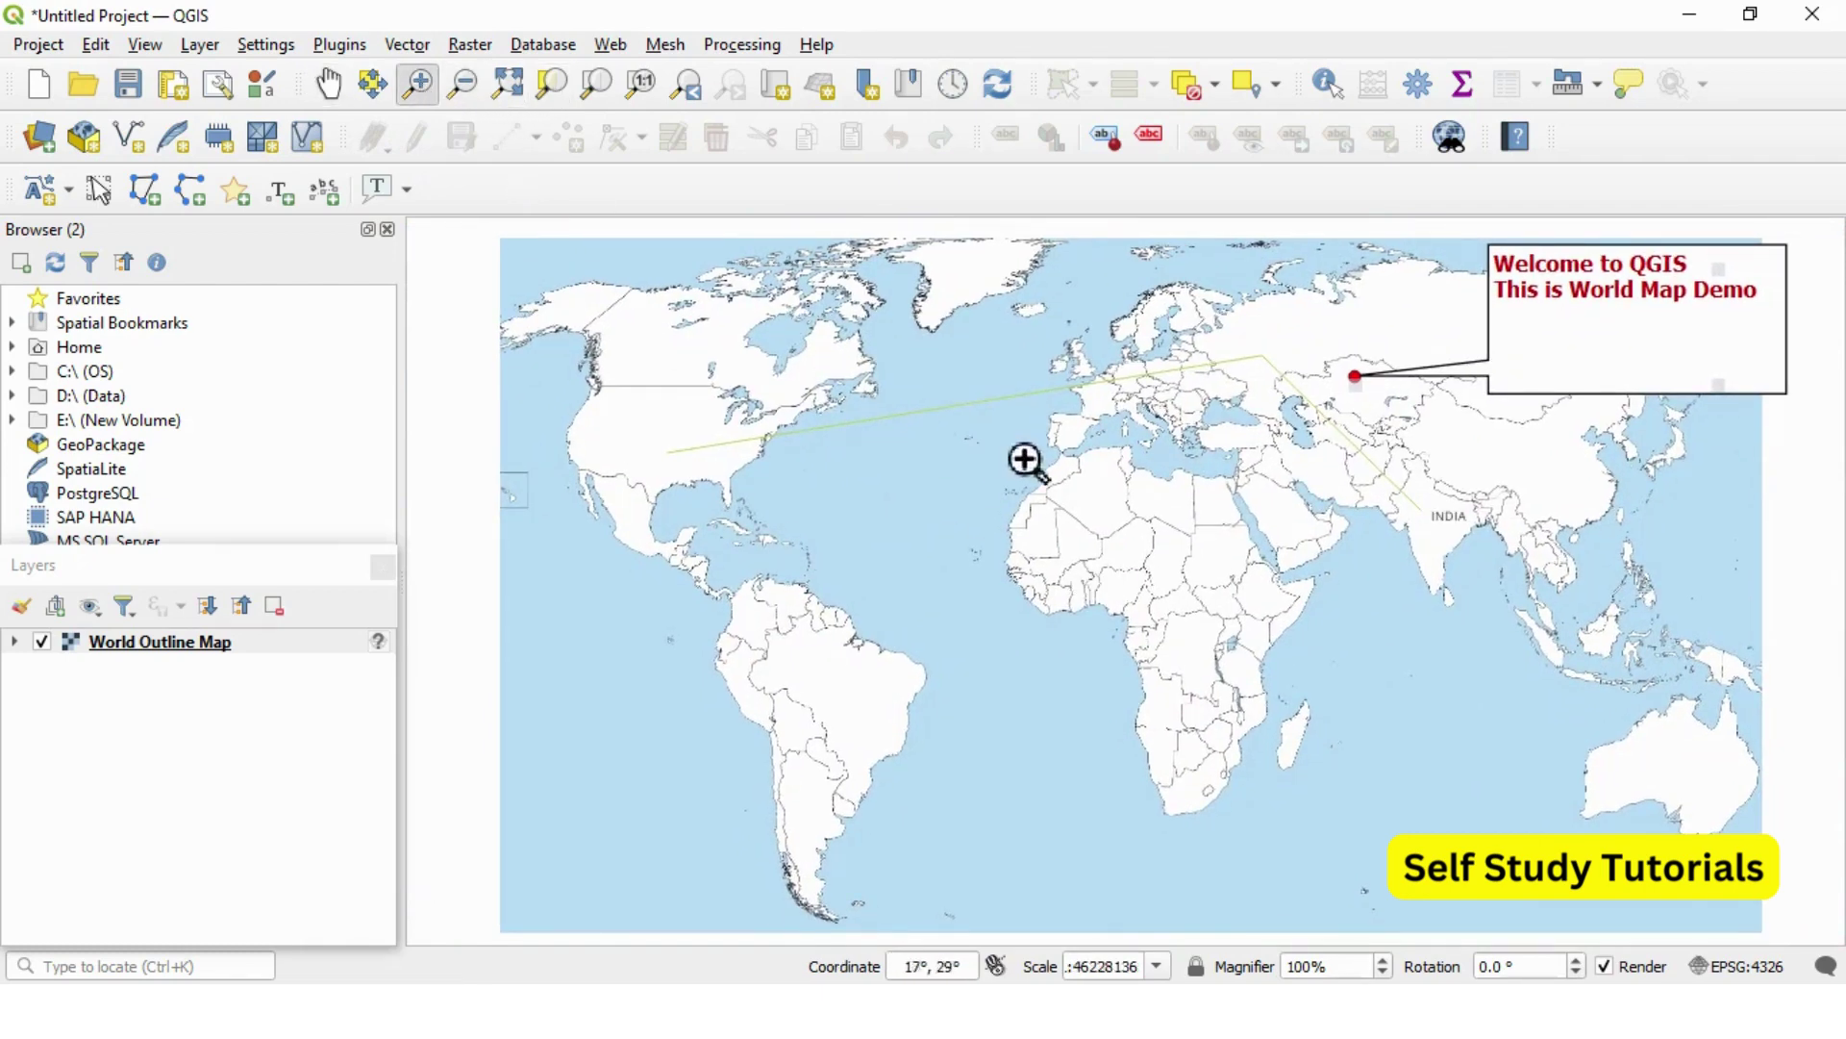
{"action": "left_click", "coordinate": [1145, 475]}
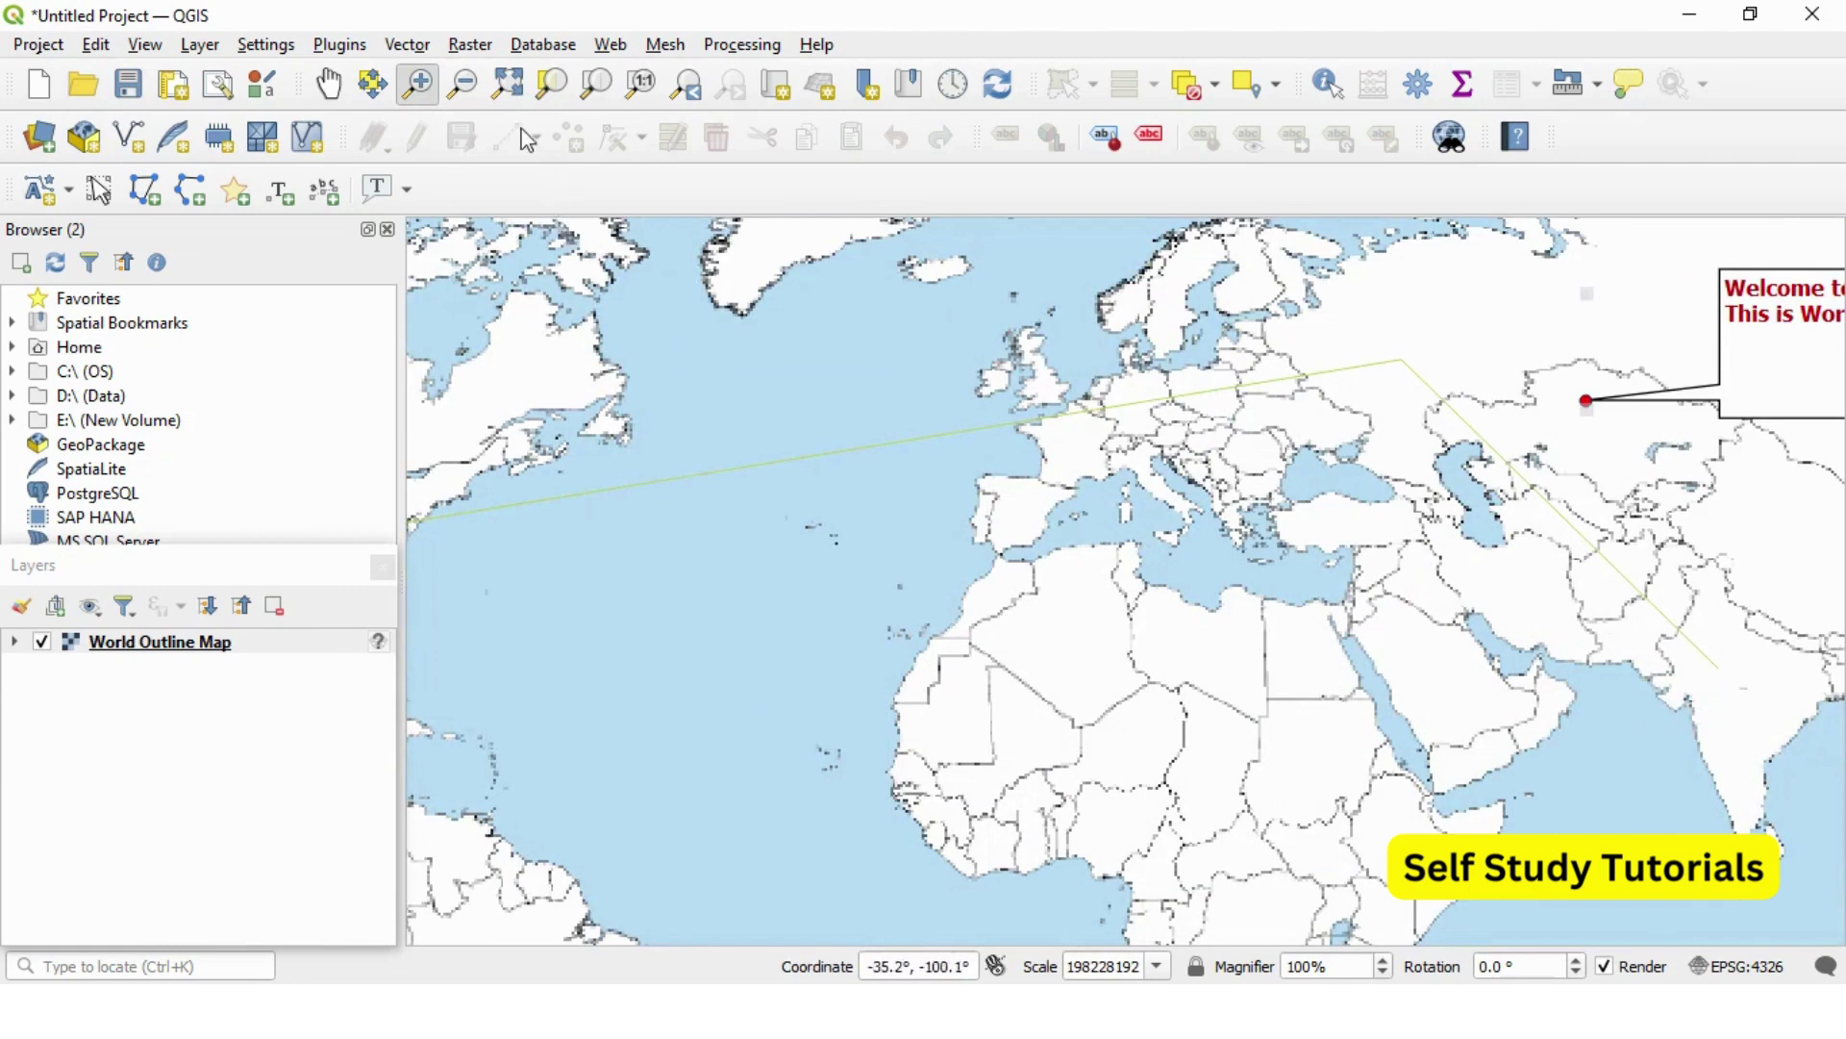
{"action": "left_click", "coordinate": [471, 87]}
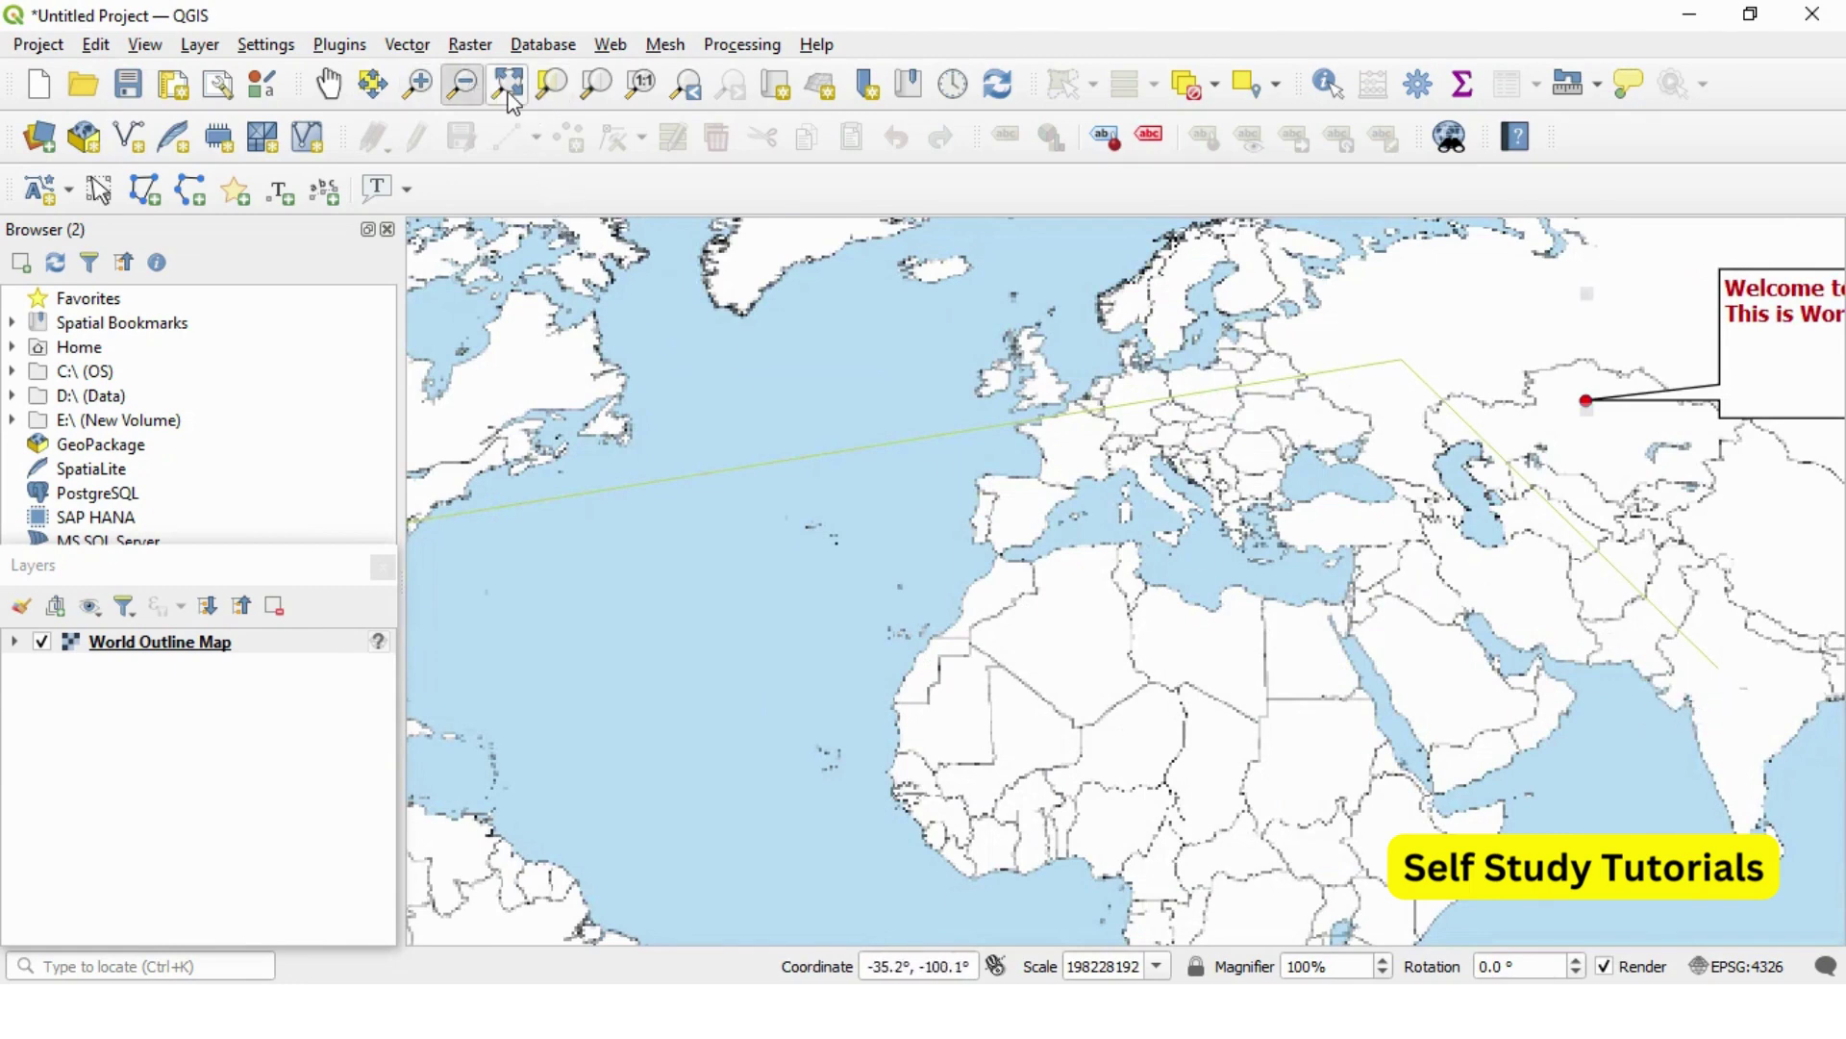
{"action": "left_click", "coordinate": [509, 87]}
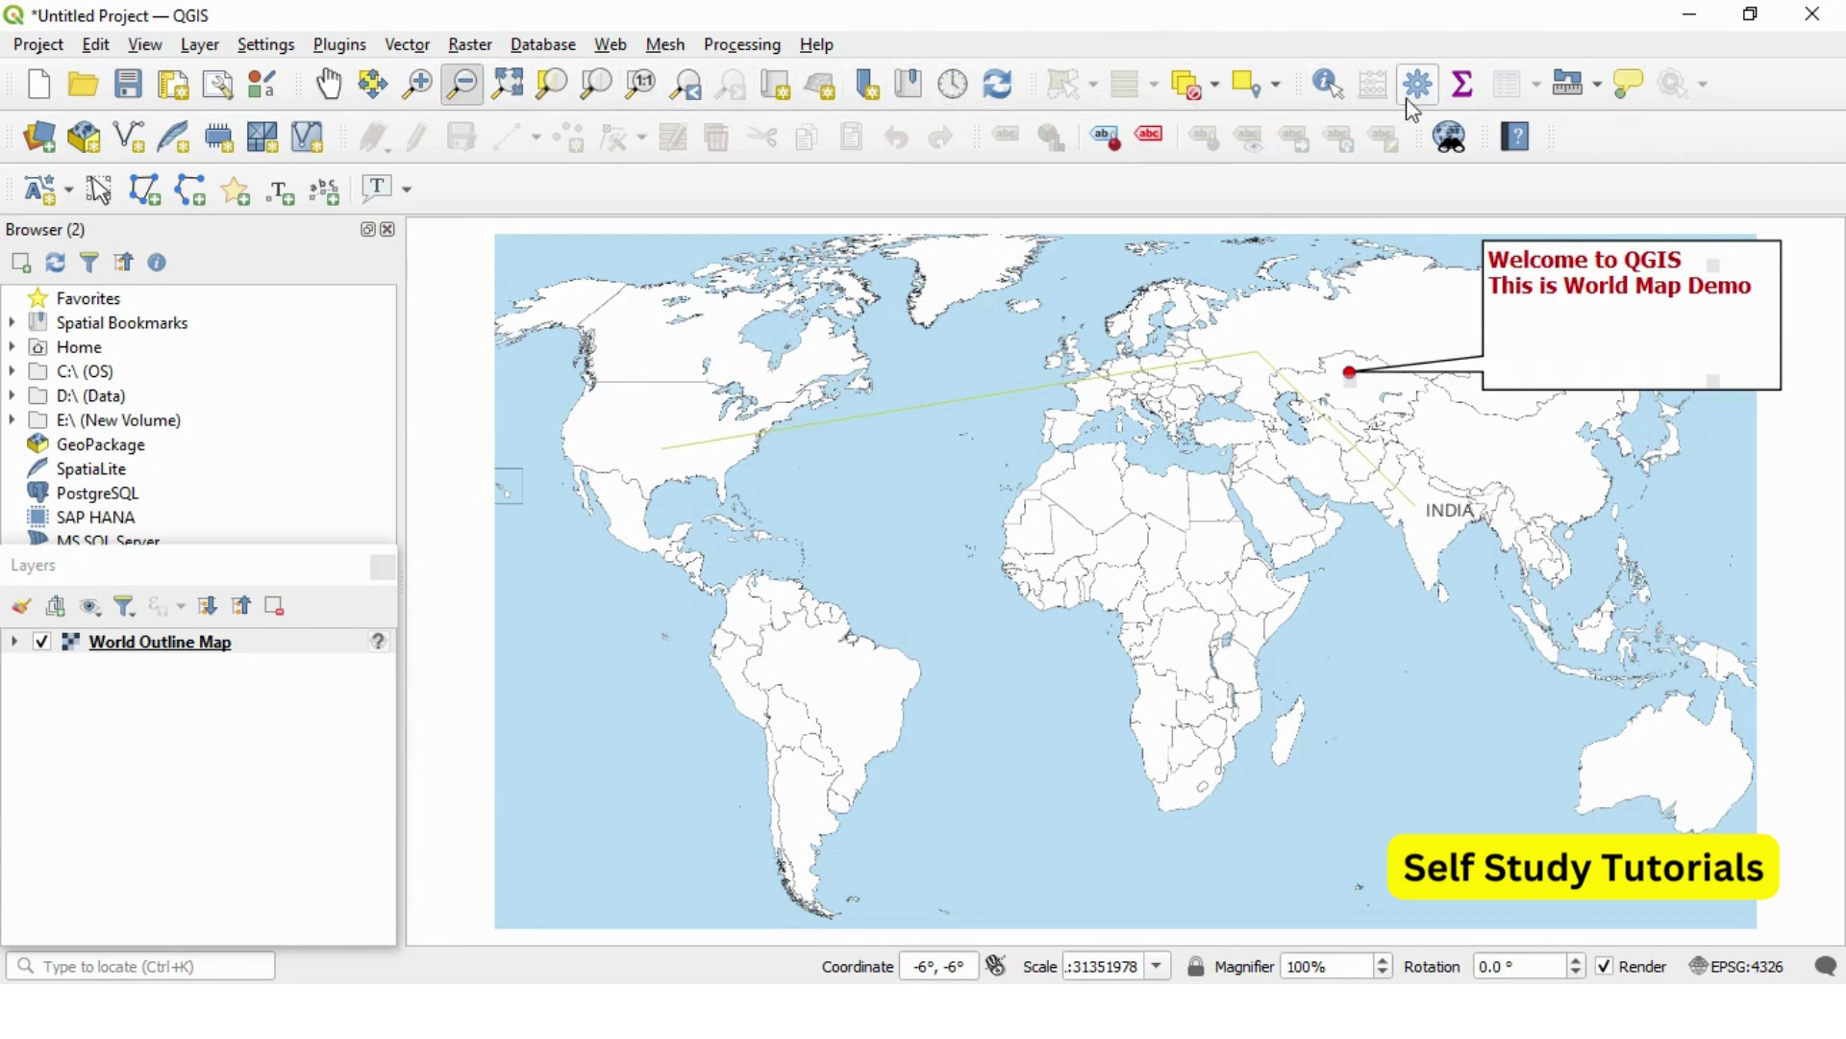
{"action": "left_click", "coordinate": [1596, 89]}
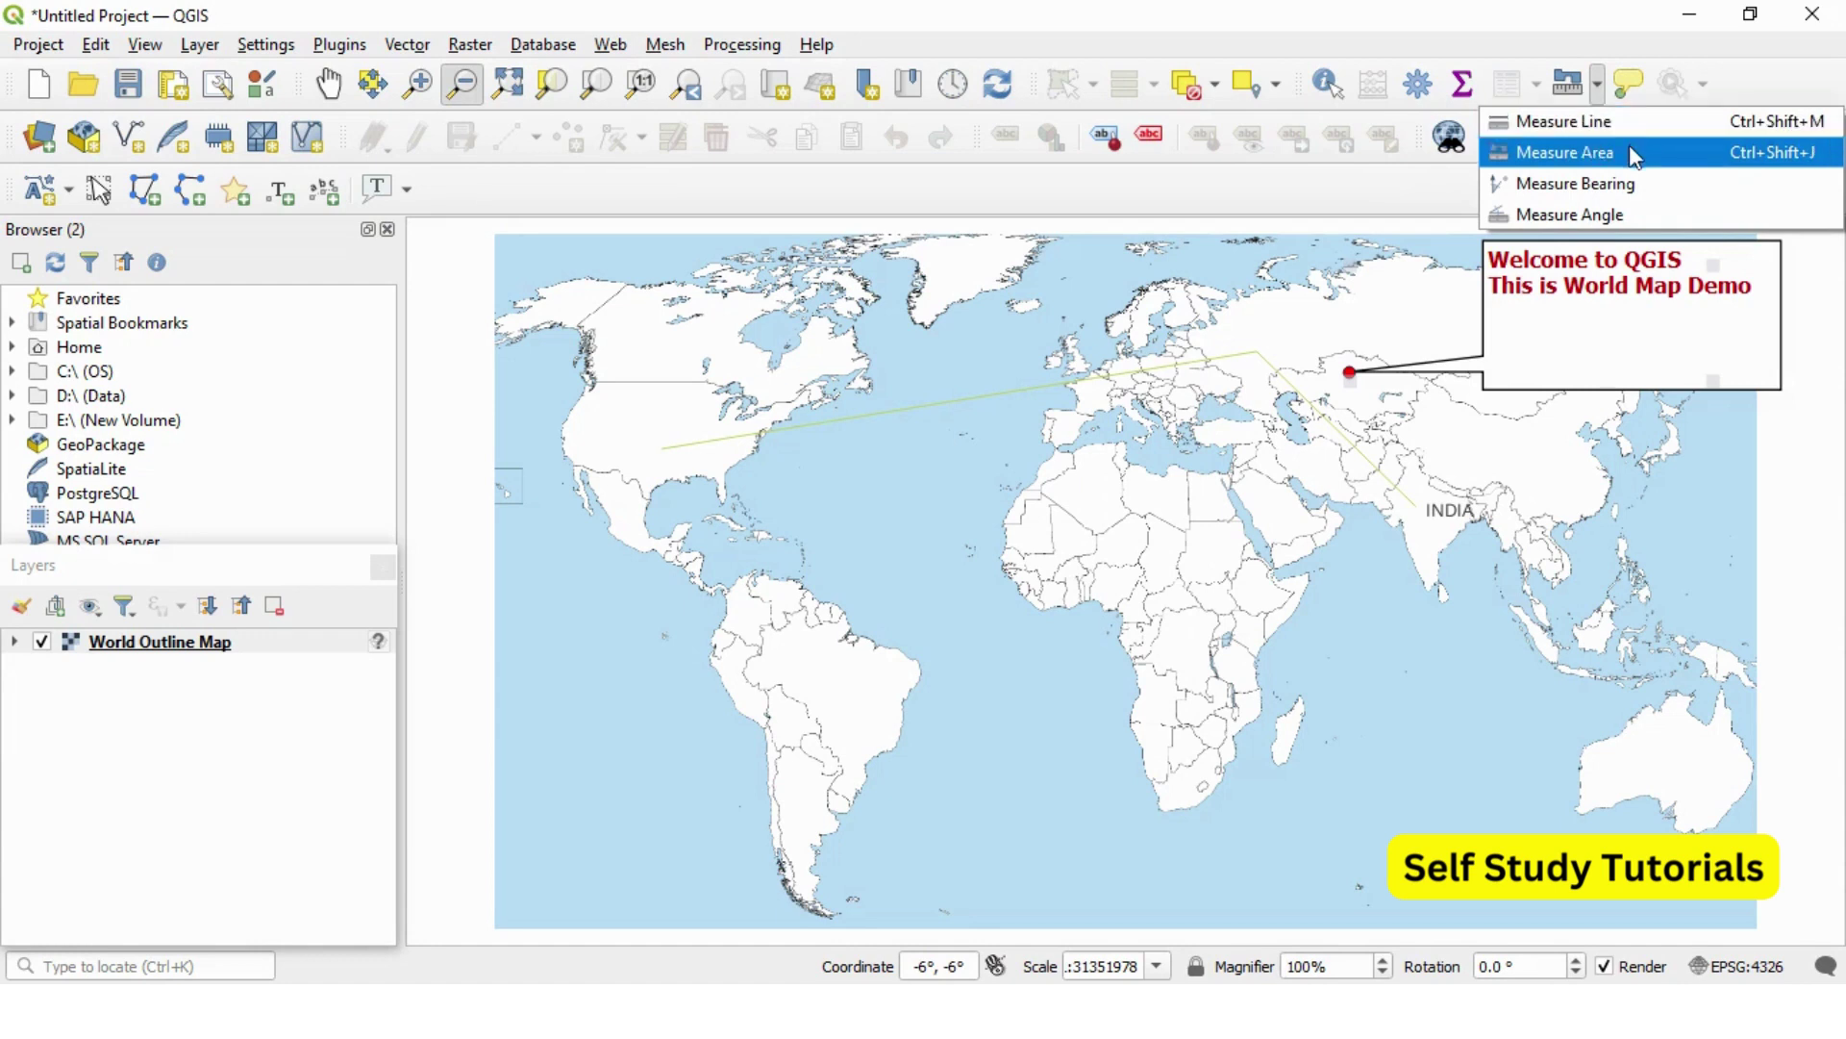
{"action": "left_click", "coordinate": [1602, 87]}
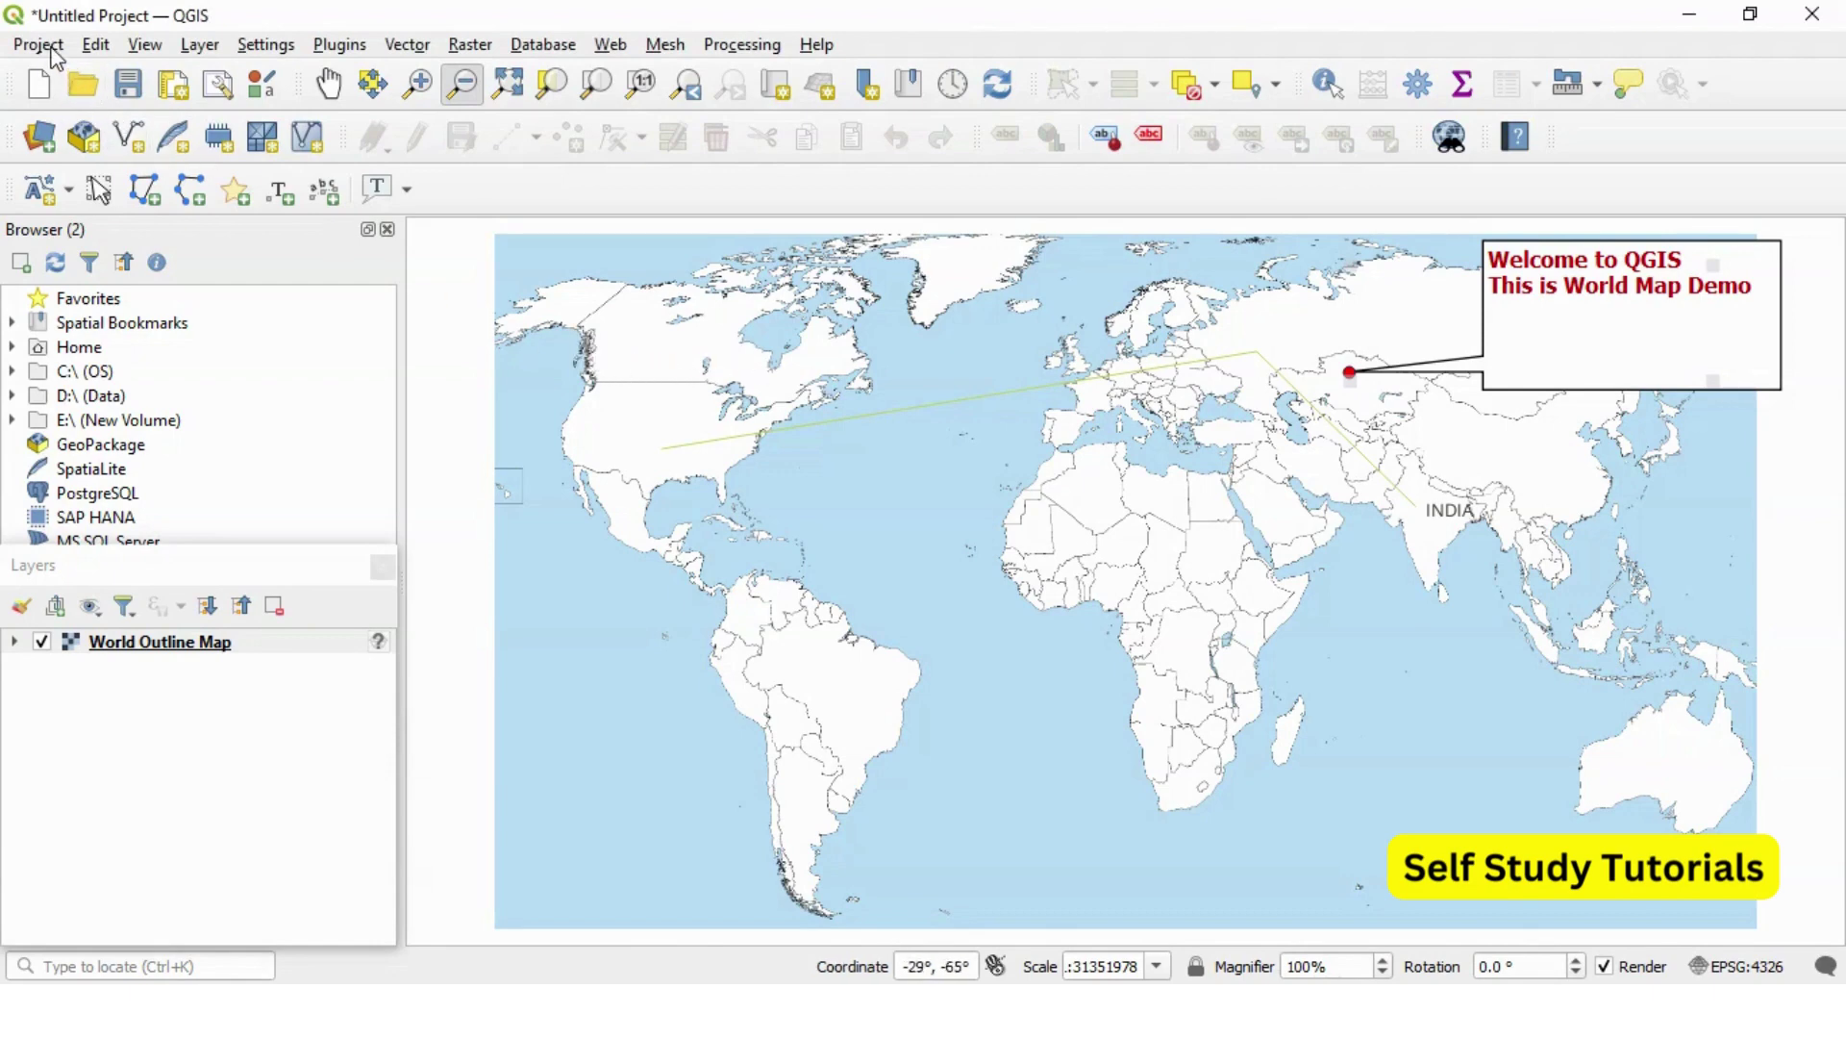
- Save the project to the Desktop as WorldMapDemo
{"action": "left_click", "coordinate": [54, 53]}
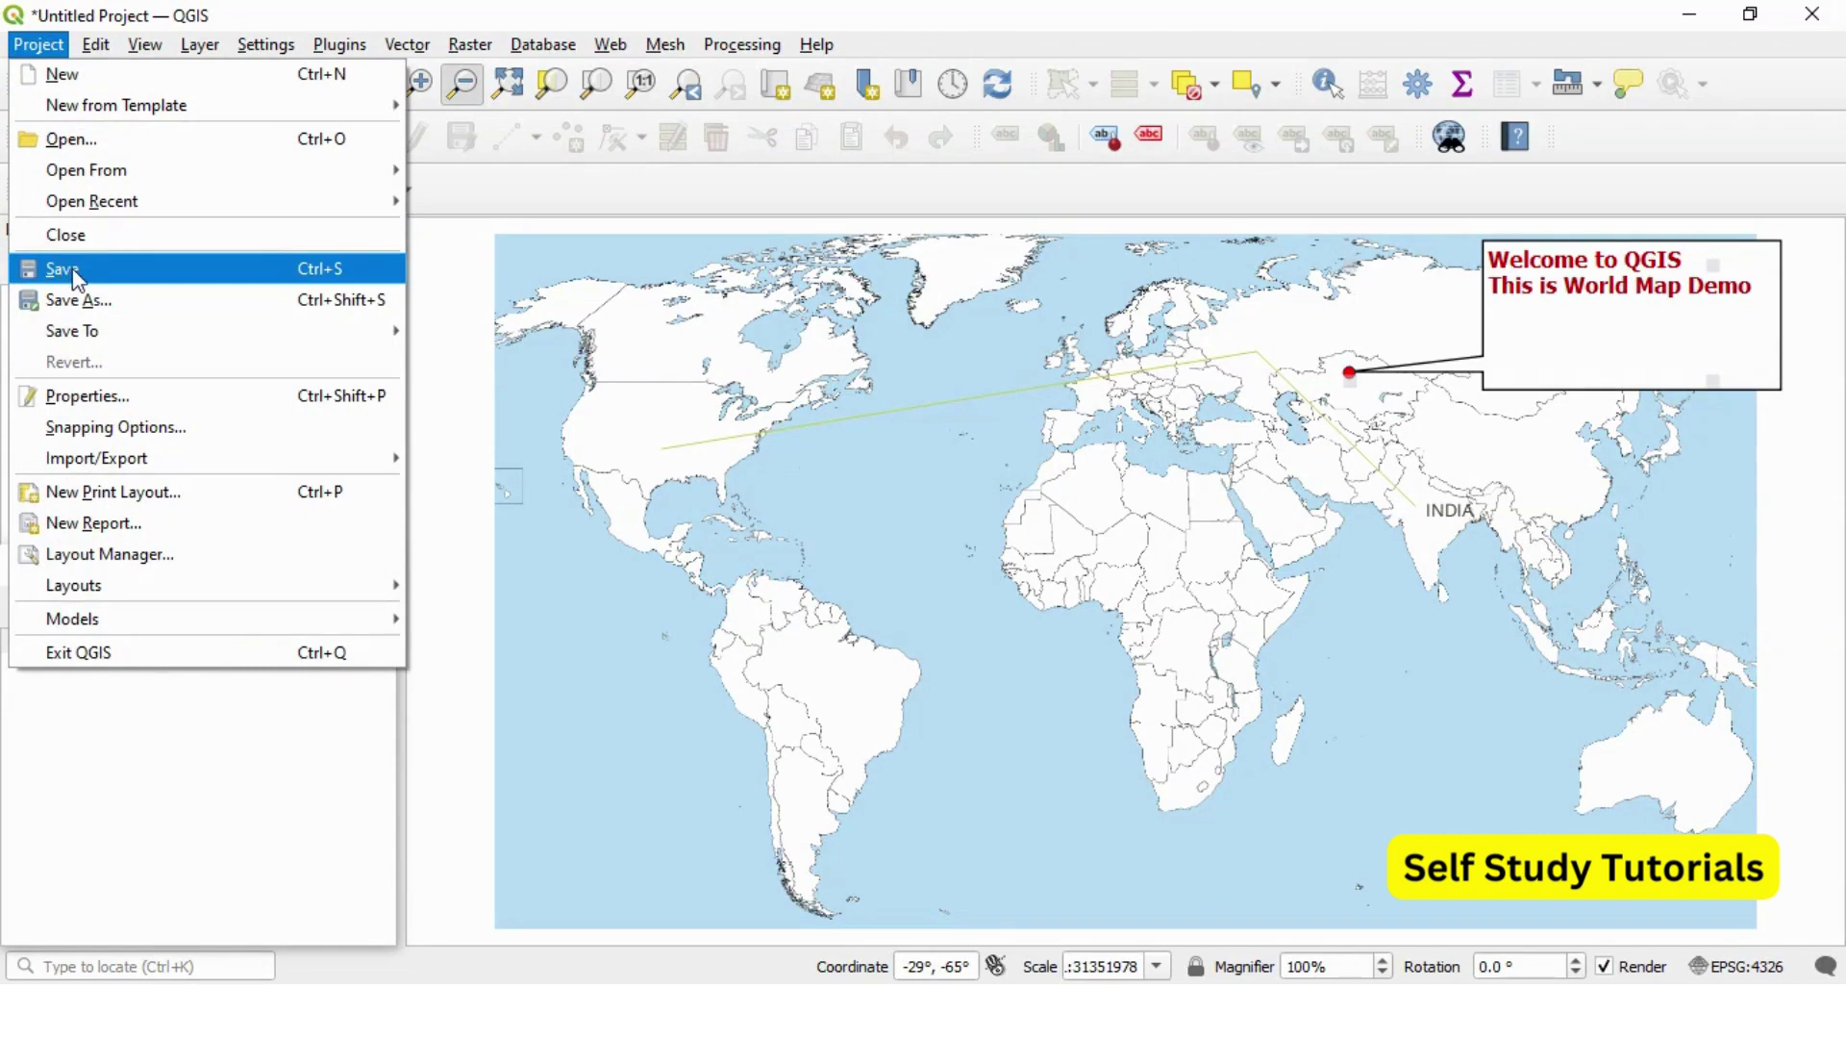
{"action": "left_click", "coordinate": [75, 274]}
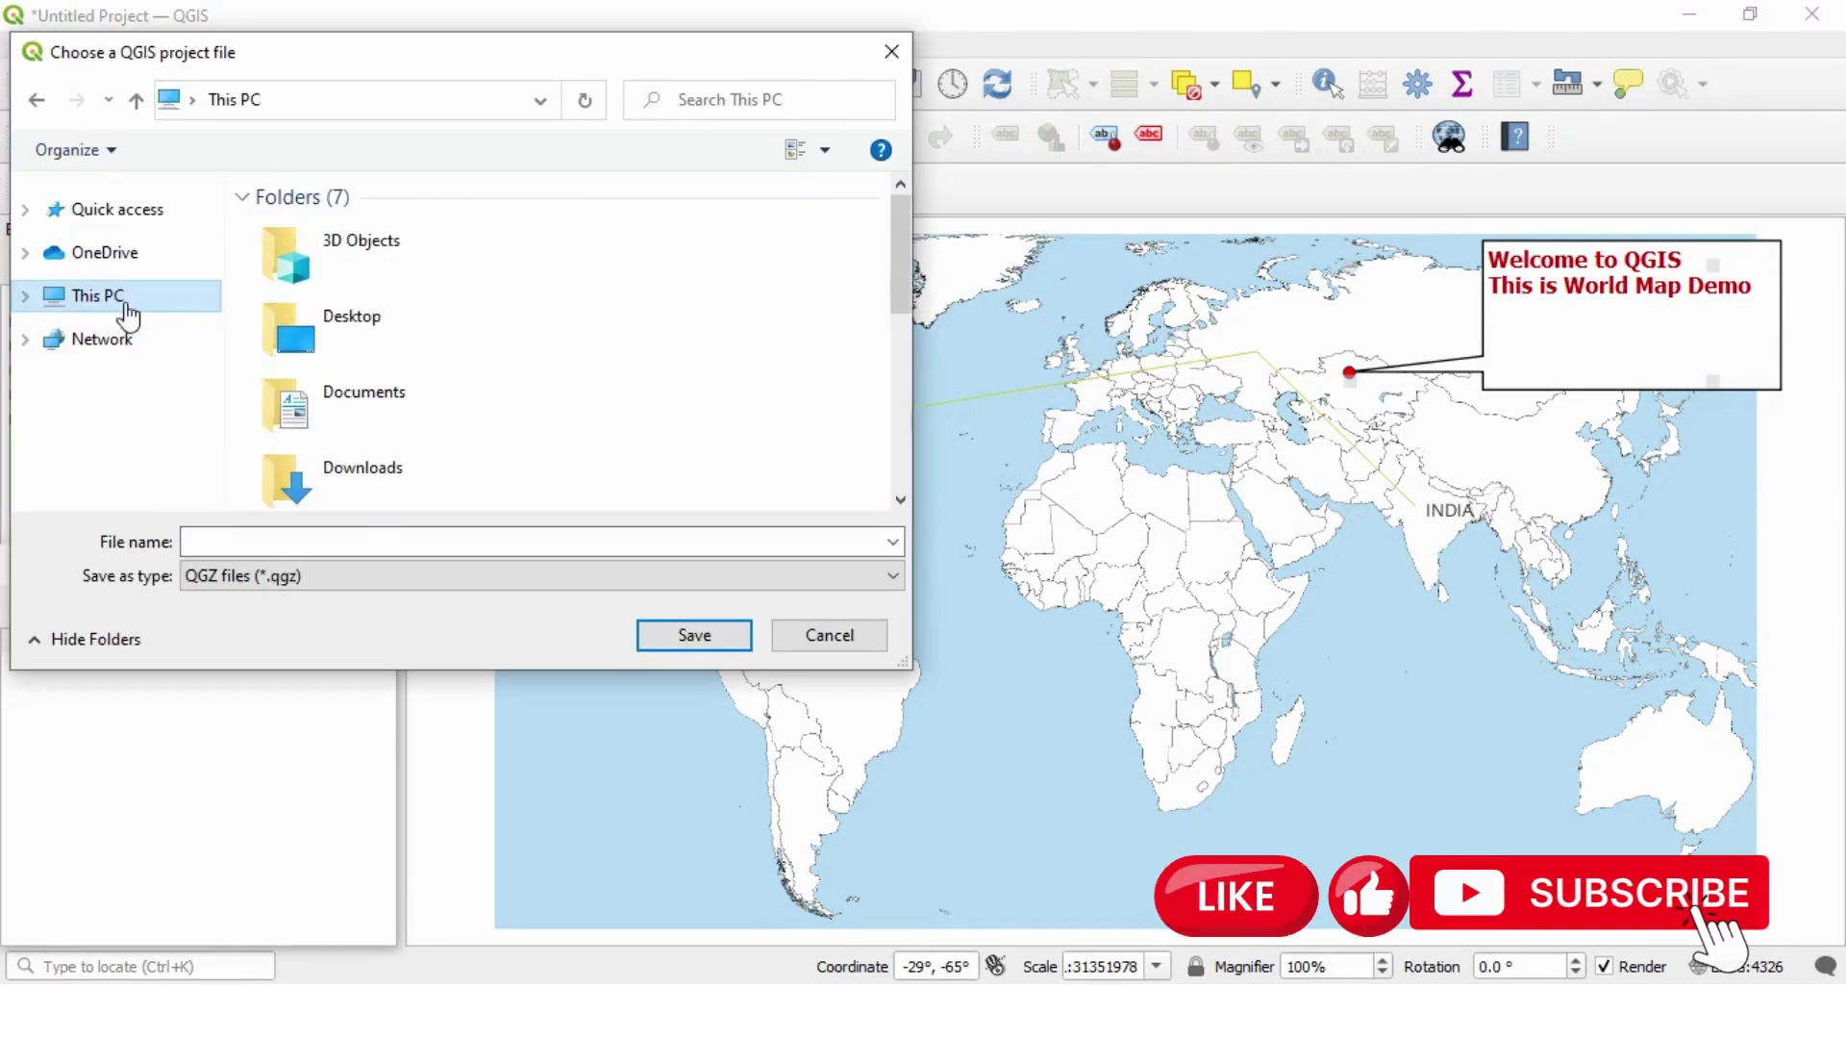
{"action": "double_click", "coordinate": [360, 327]}
{"action": "left_click", "coordinate": [263, 541]}
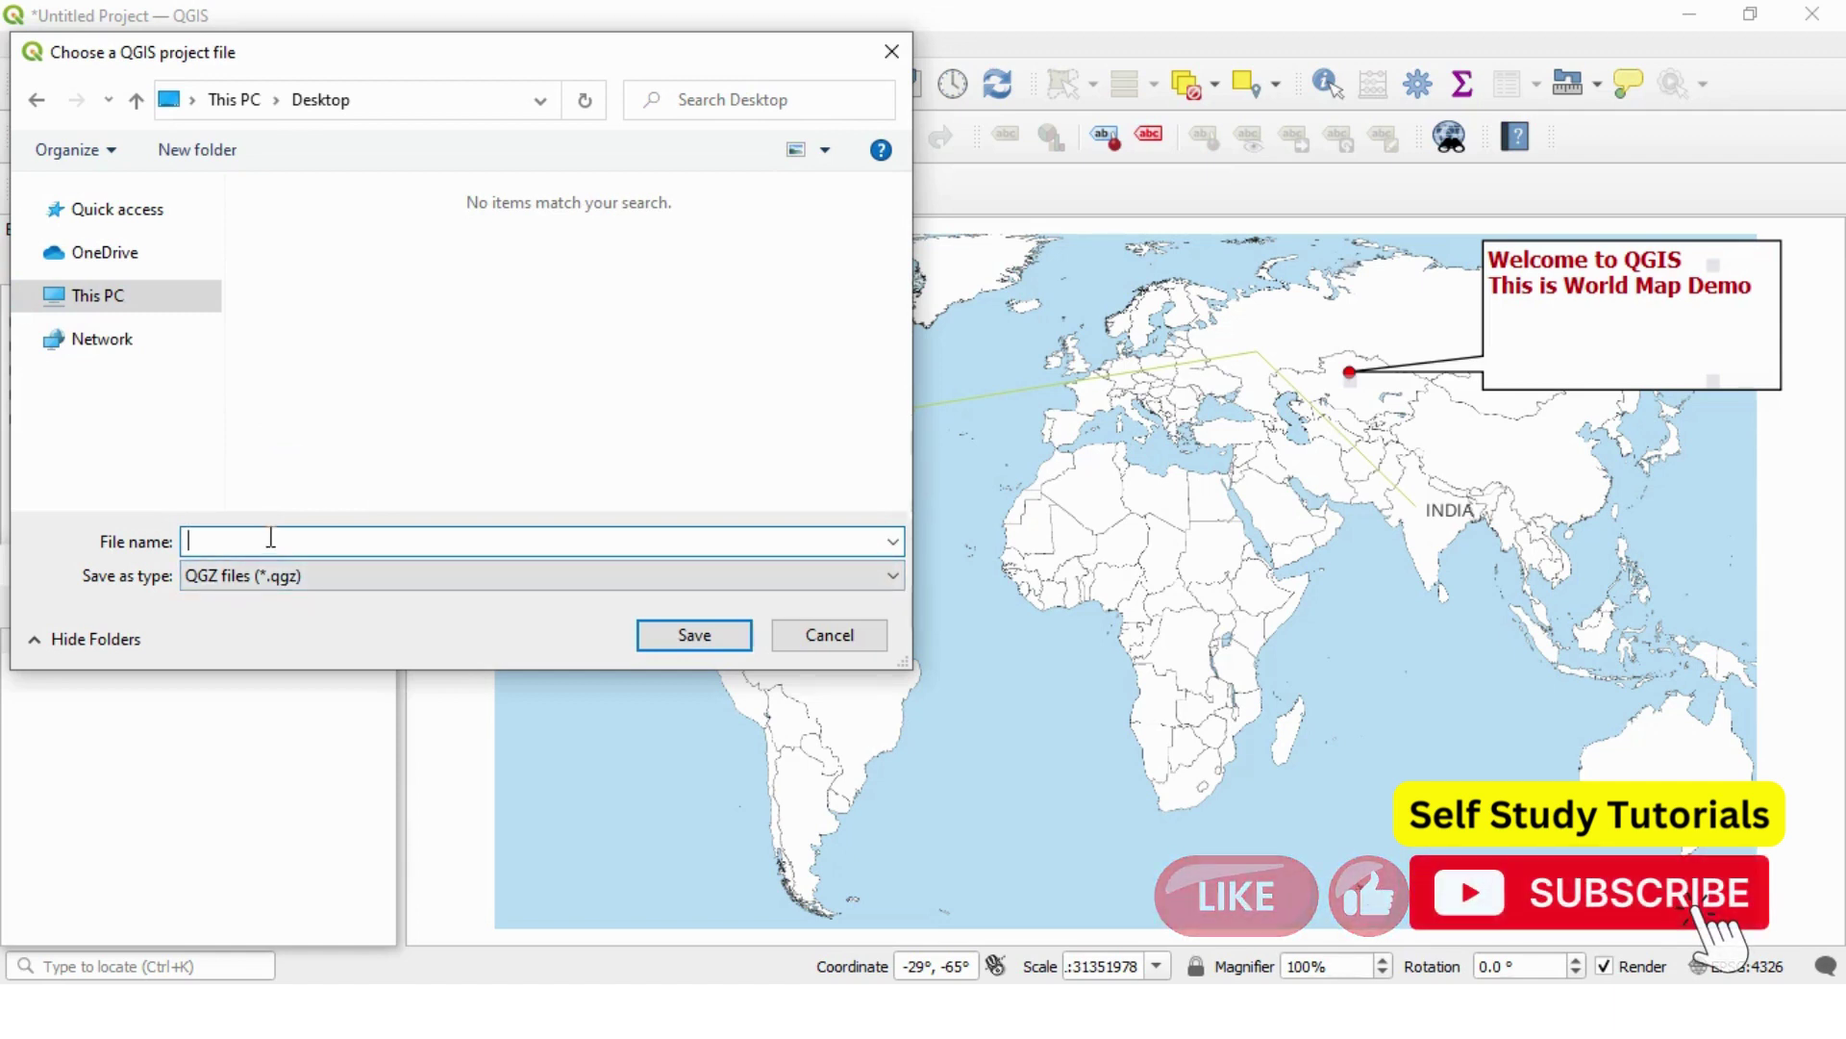
{"action": "type", "text": "WorldMapD"}
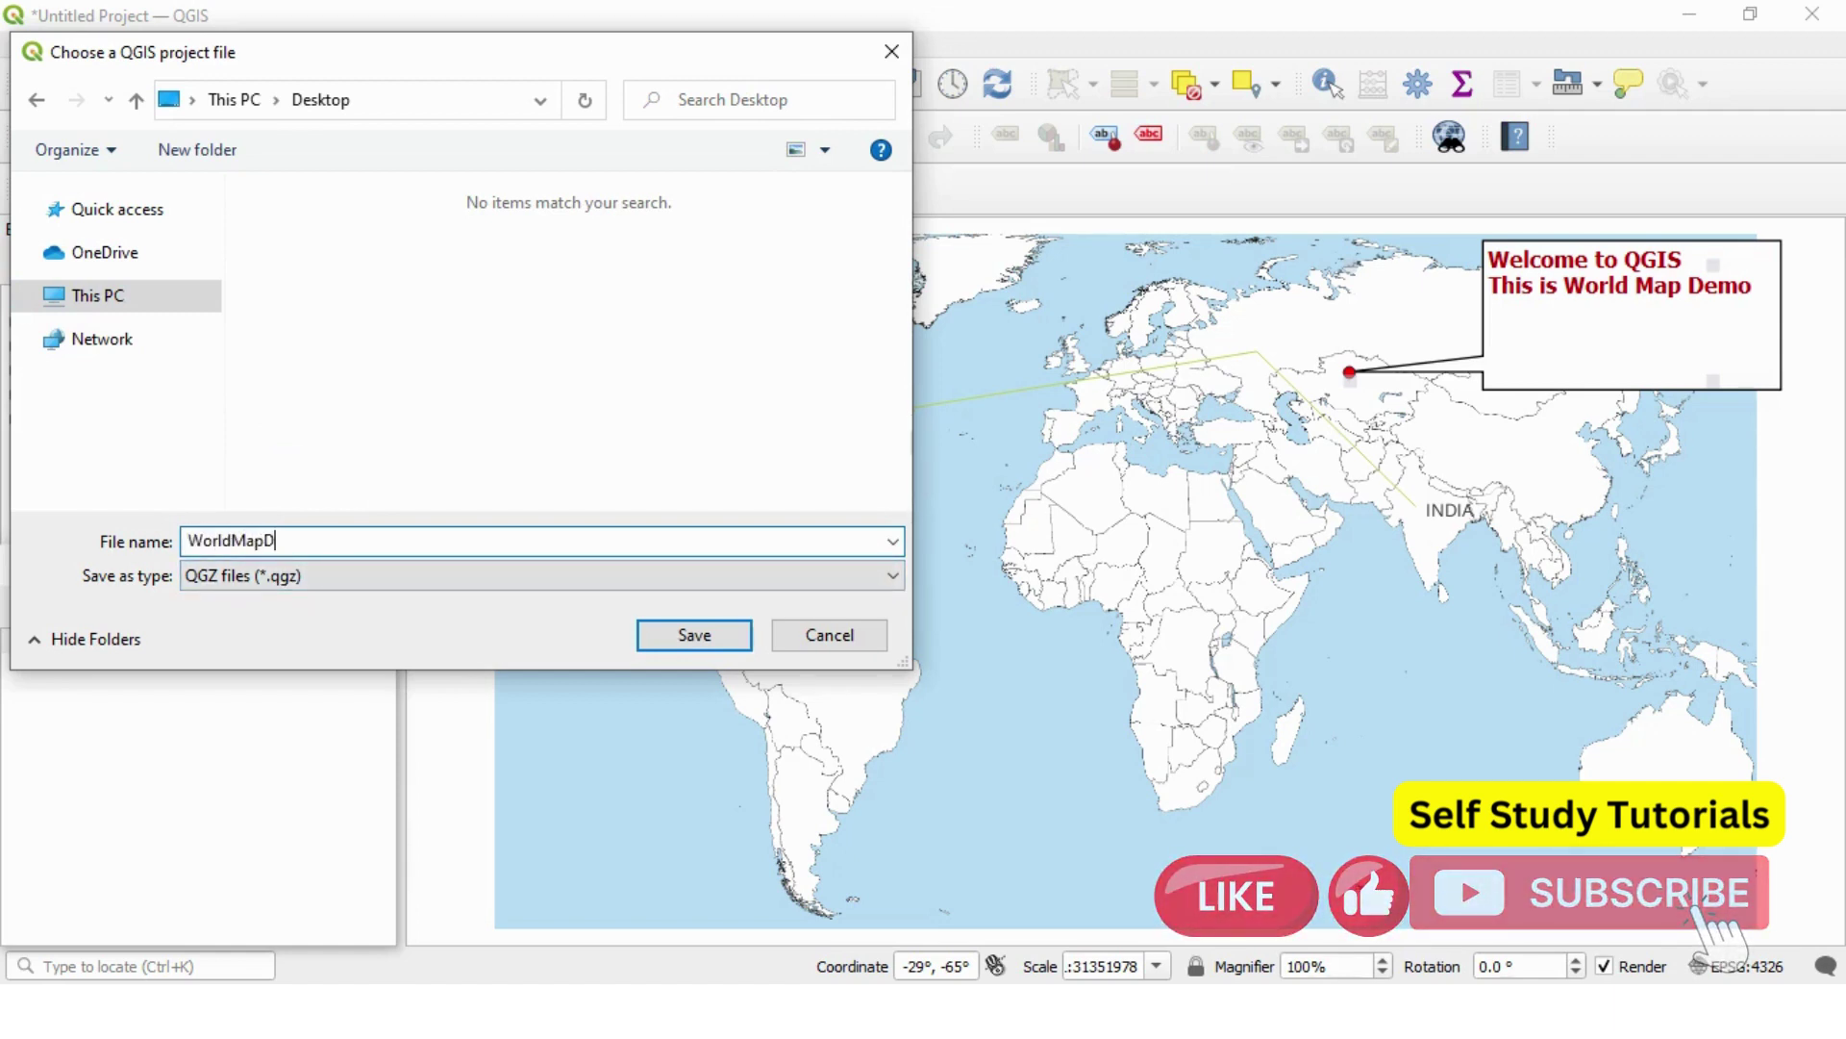
{"action": "type", "text": "emo"}
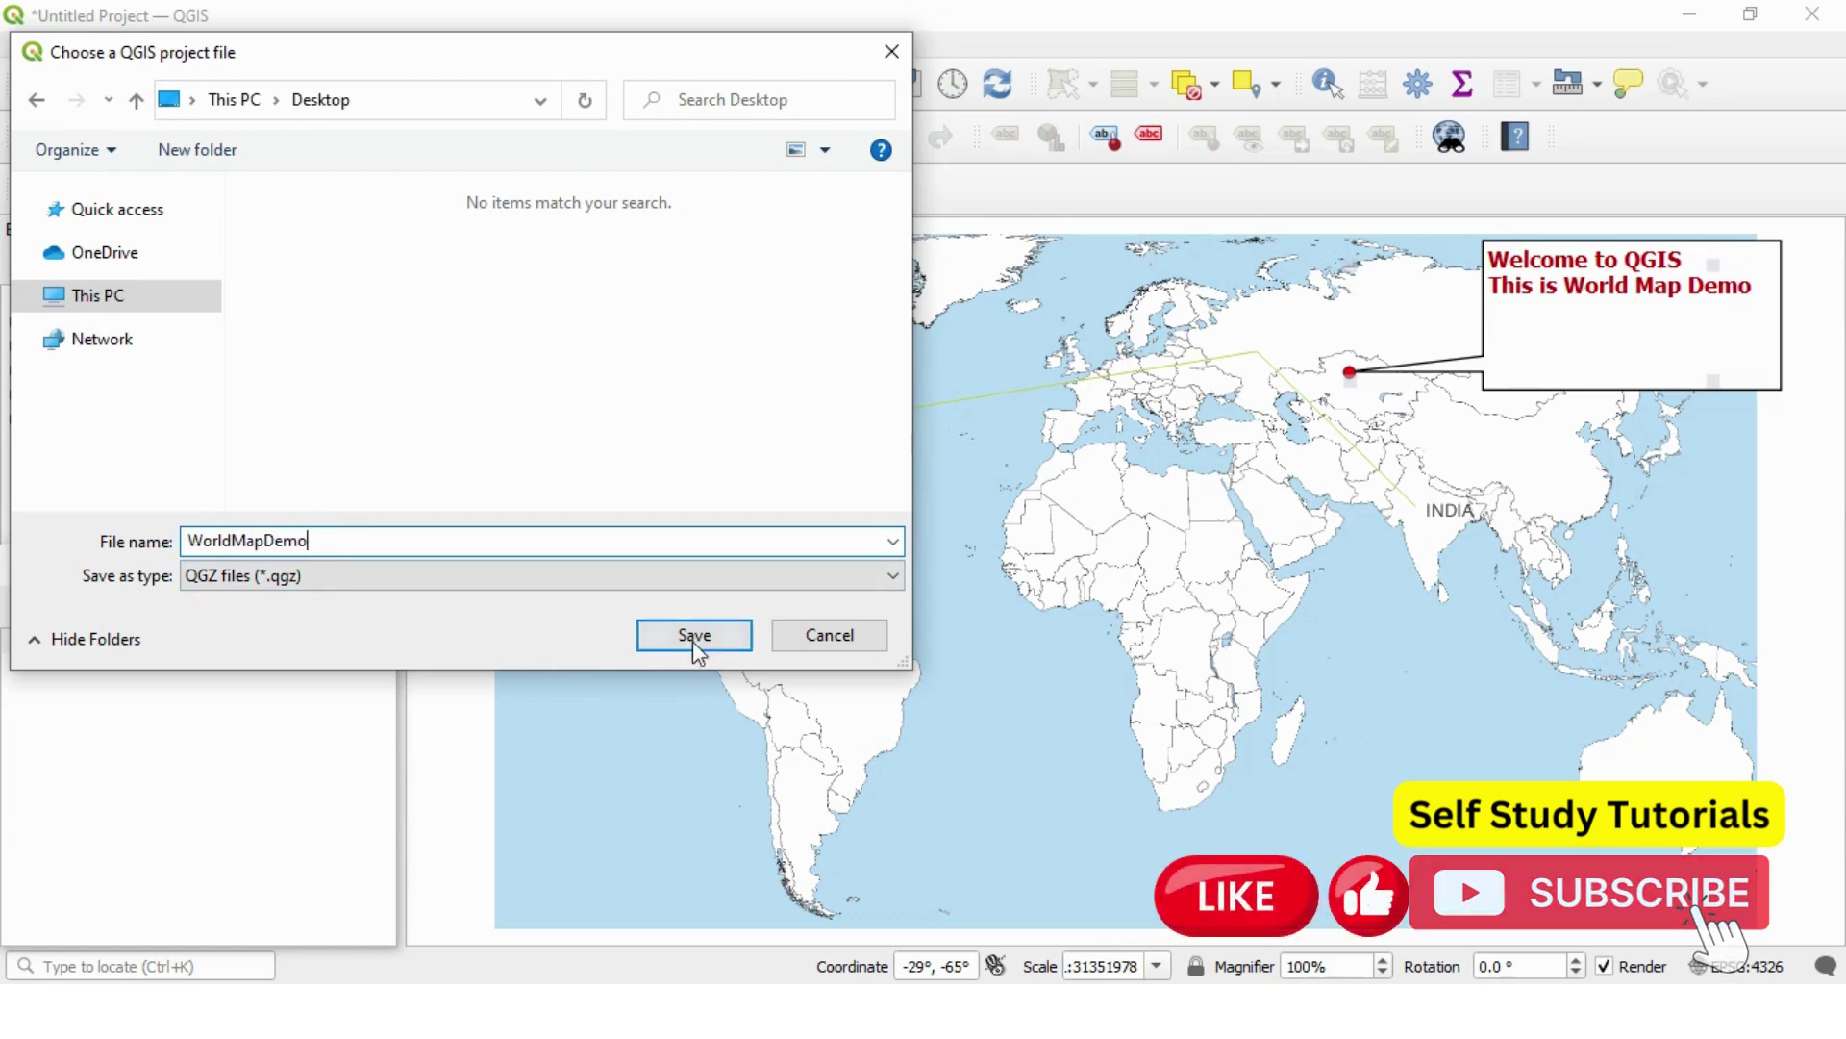
{"action": "left_click", "coordinate": [694, 636]}
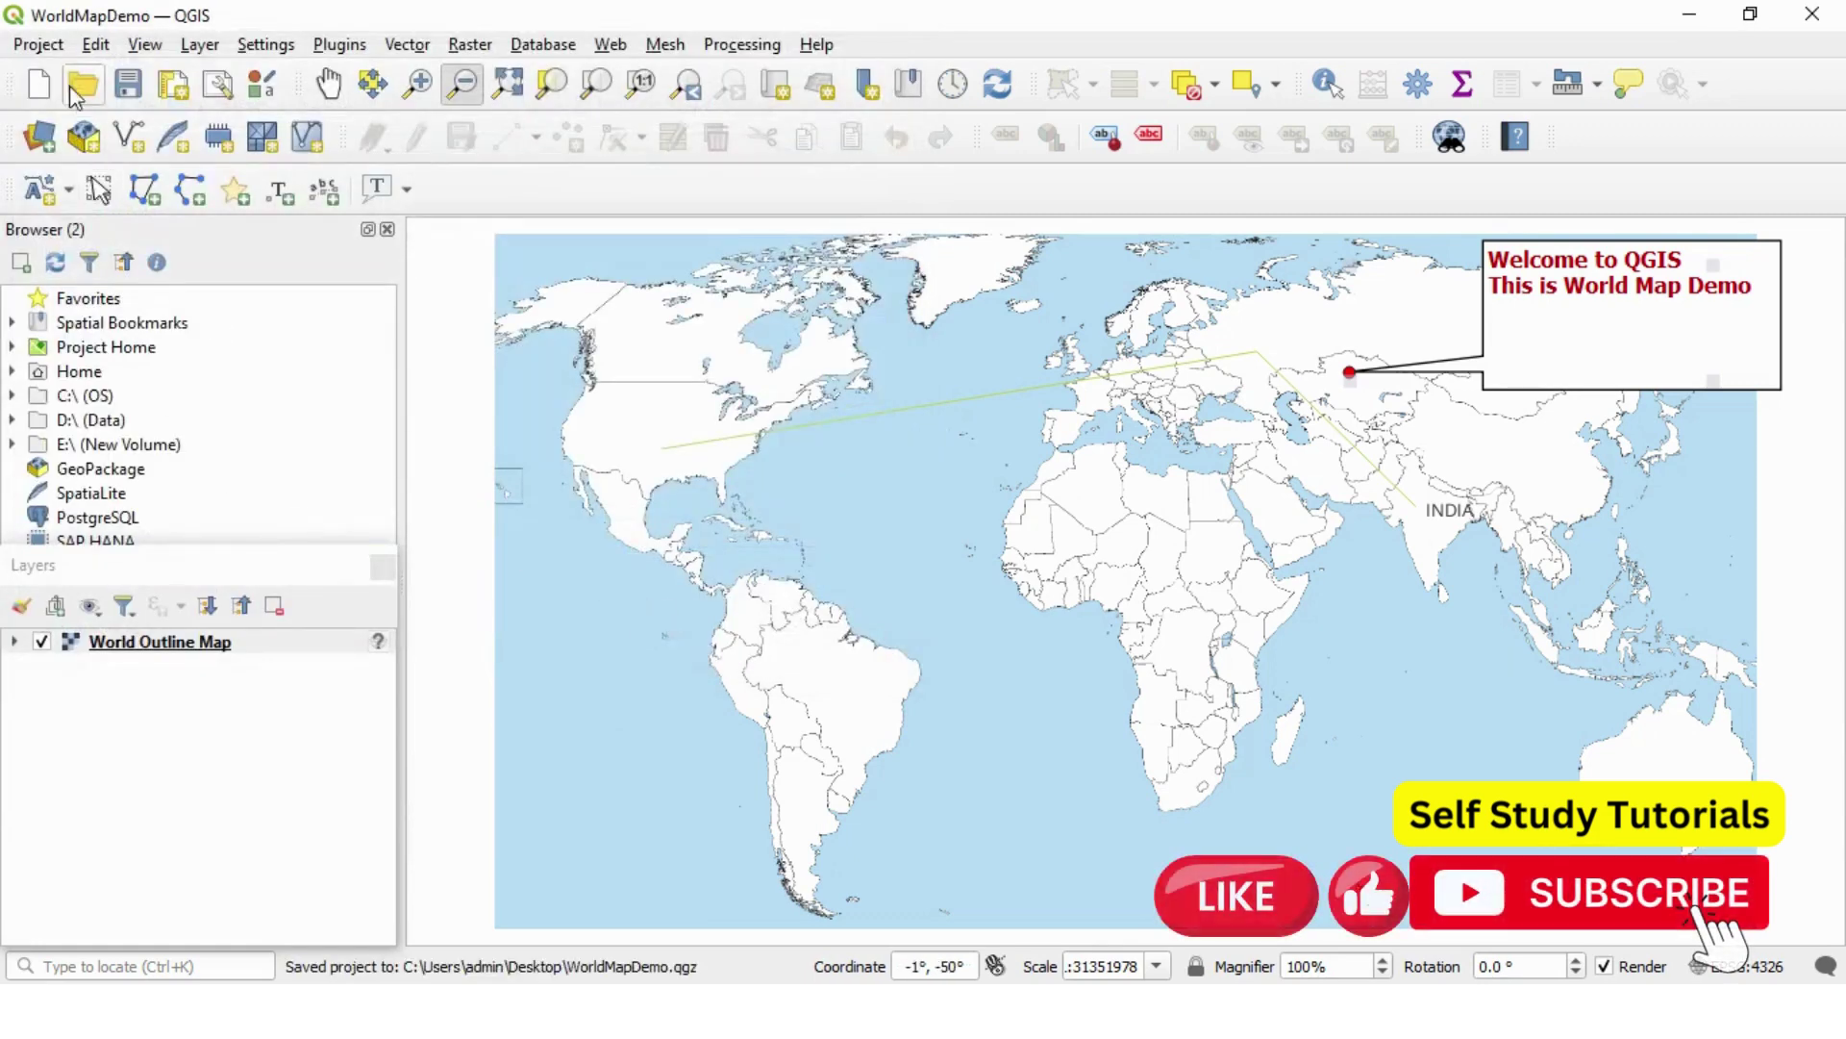
{"action": "left_click", "coordinate": [40, 45]}
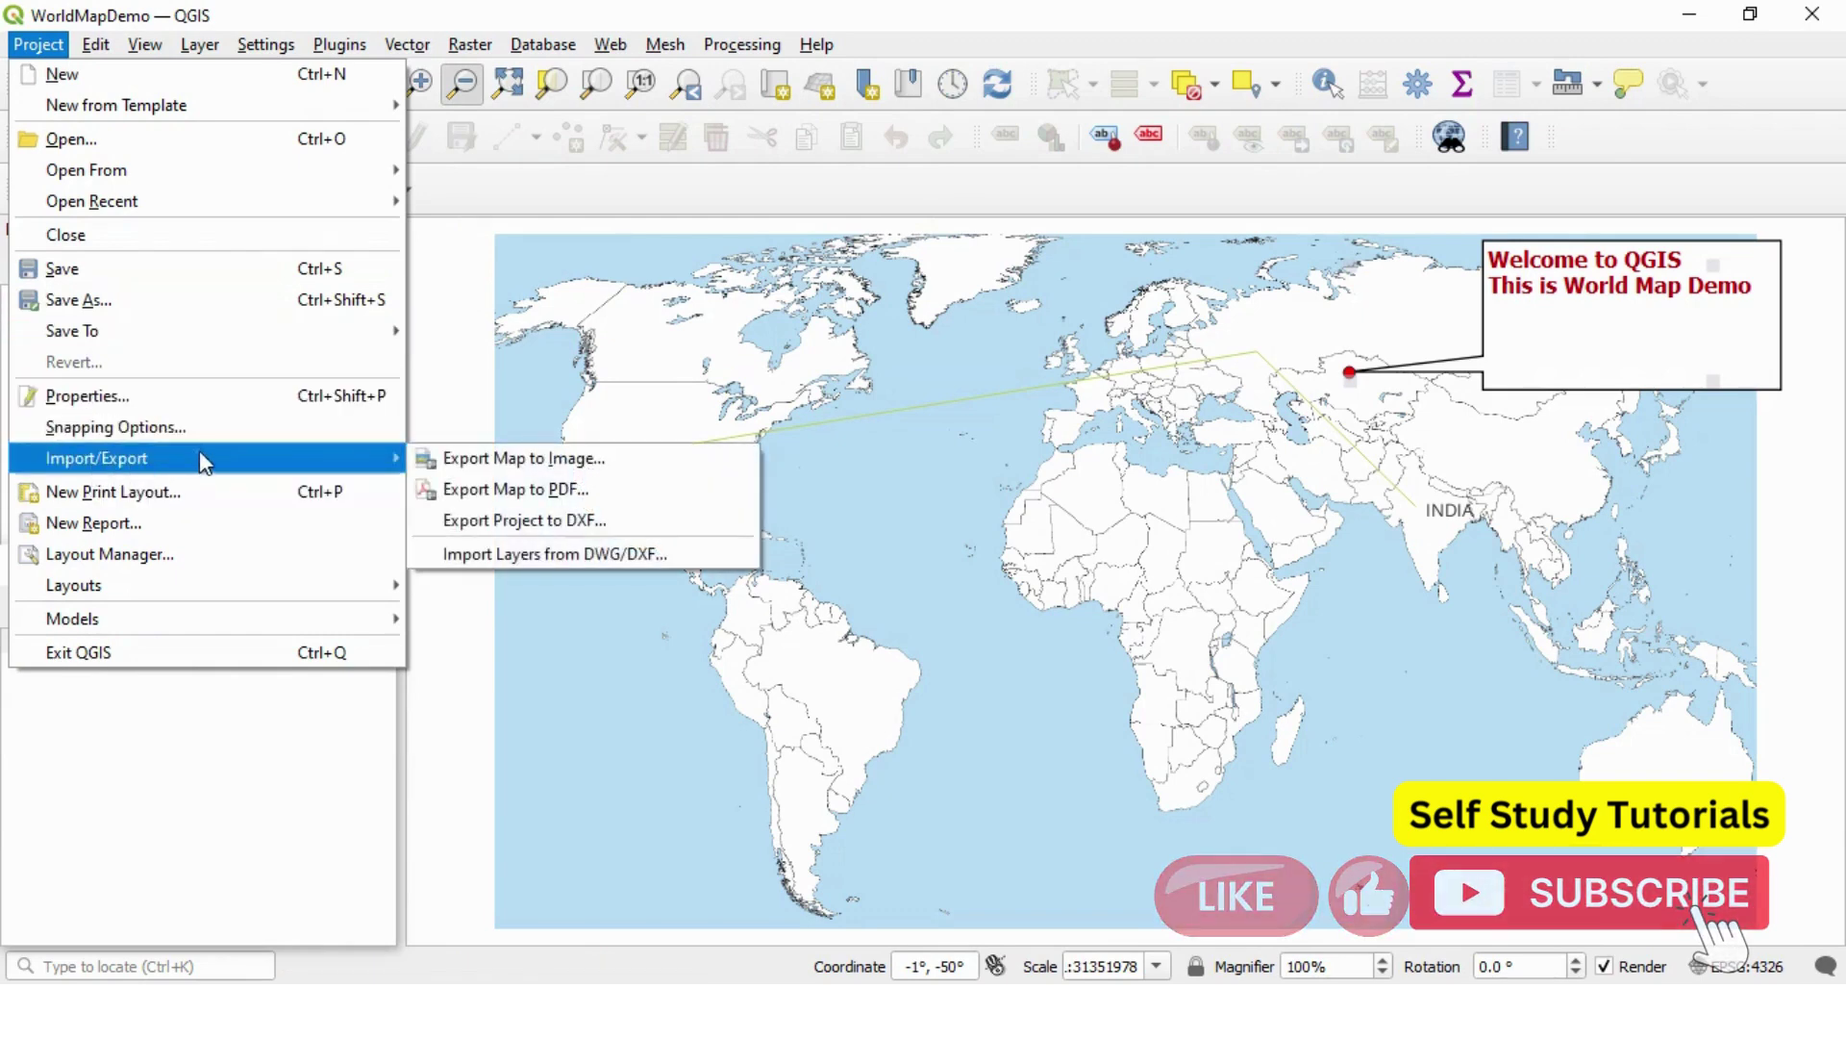
{"action": "mouse_move", "coordinate": [202, 458]}
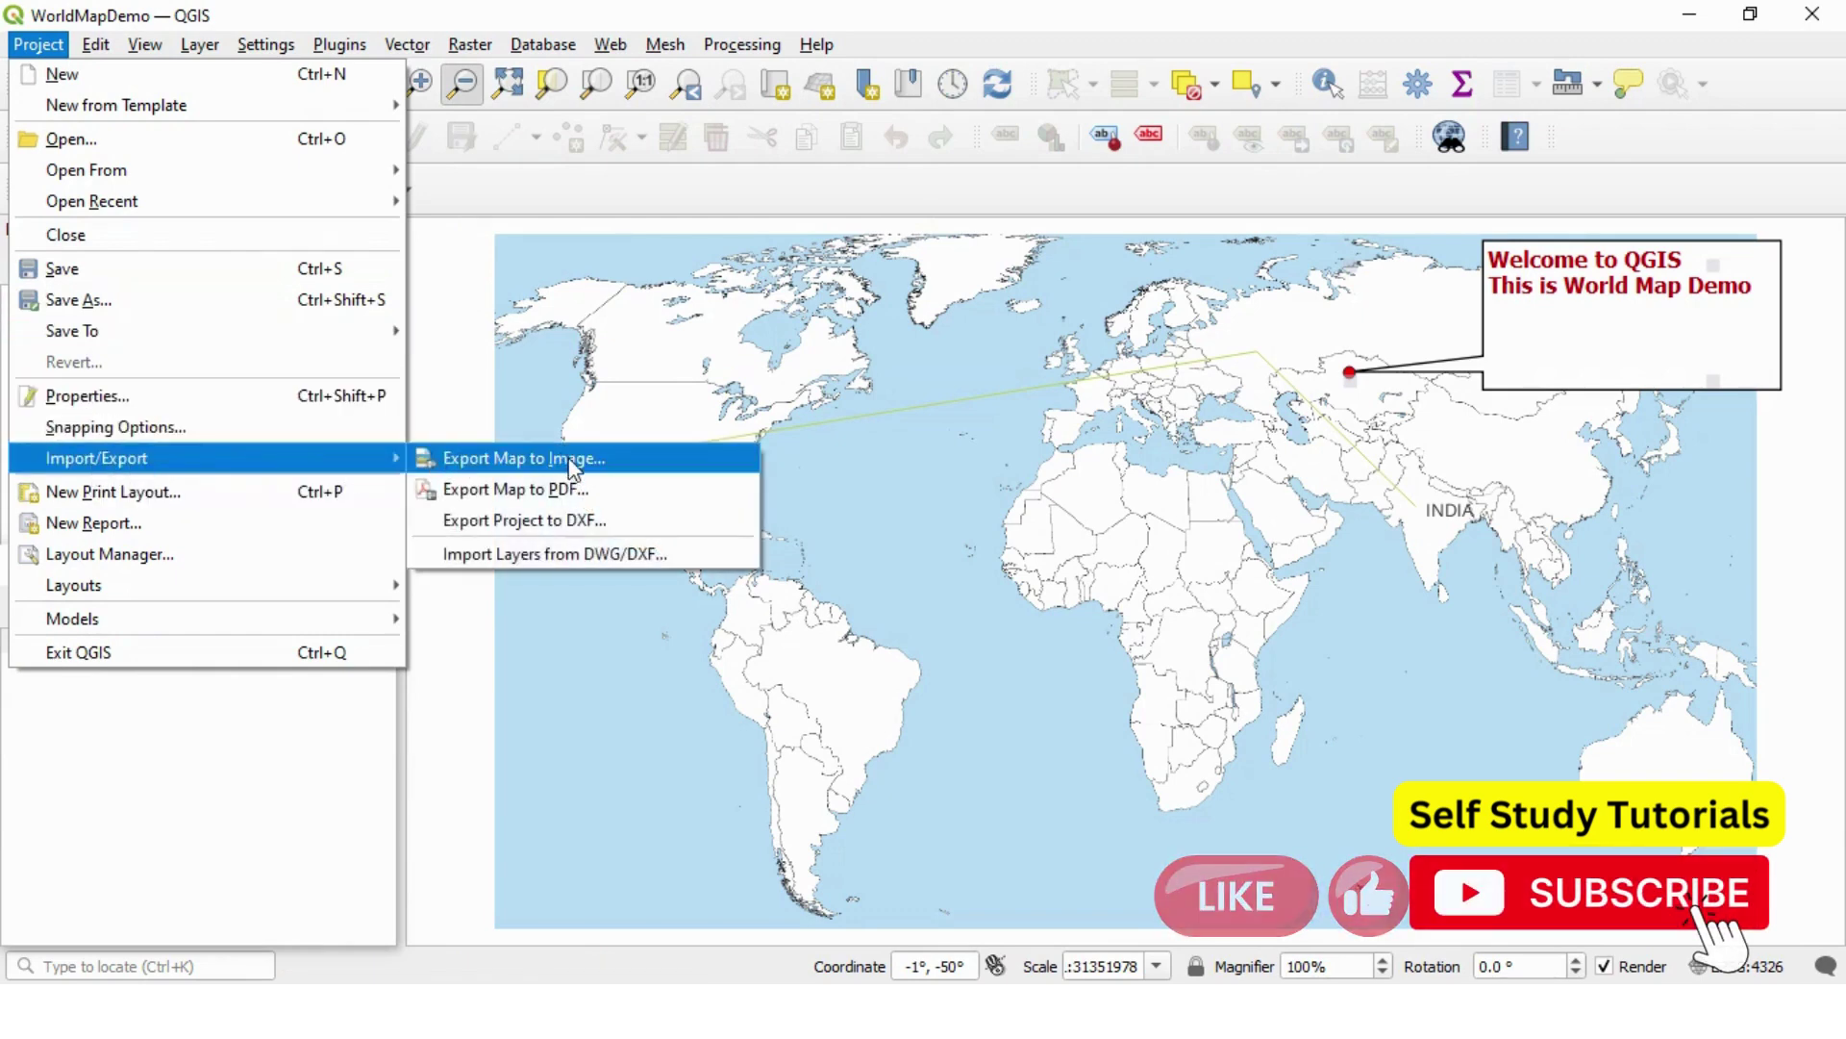
- Export the map to WorldMApDemo.png on the Desktop
{"action": "left_click", "coordinate": [574, 459]}
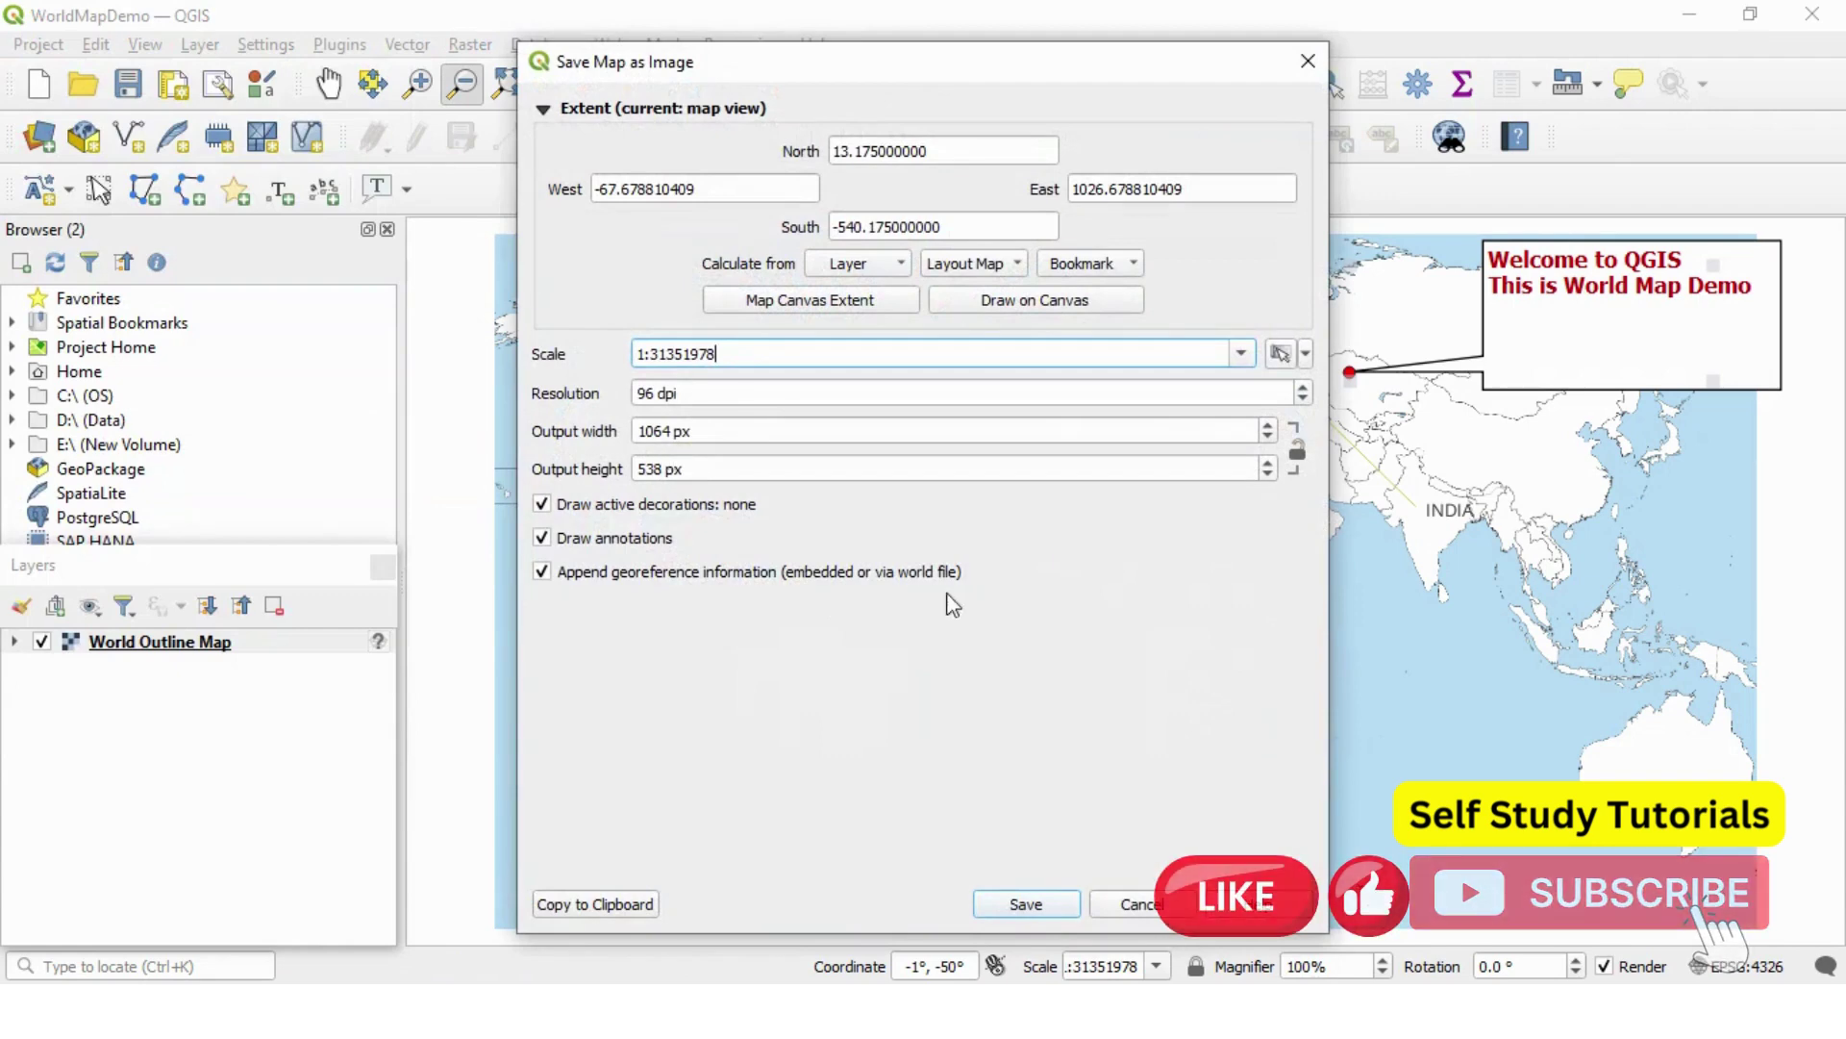
{"action": "left_click", "coordinate": [1056, 901]}
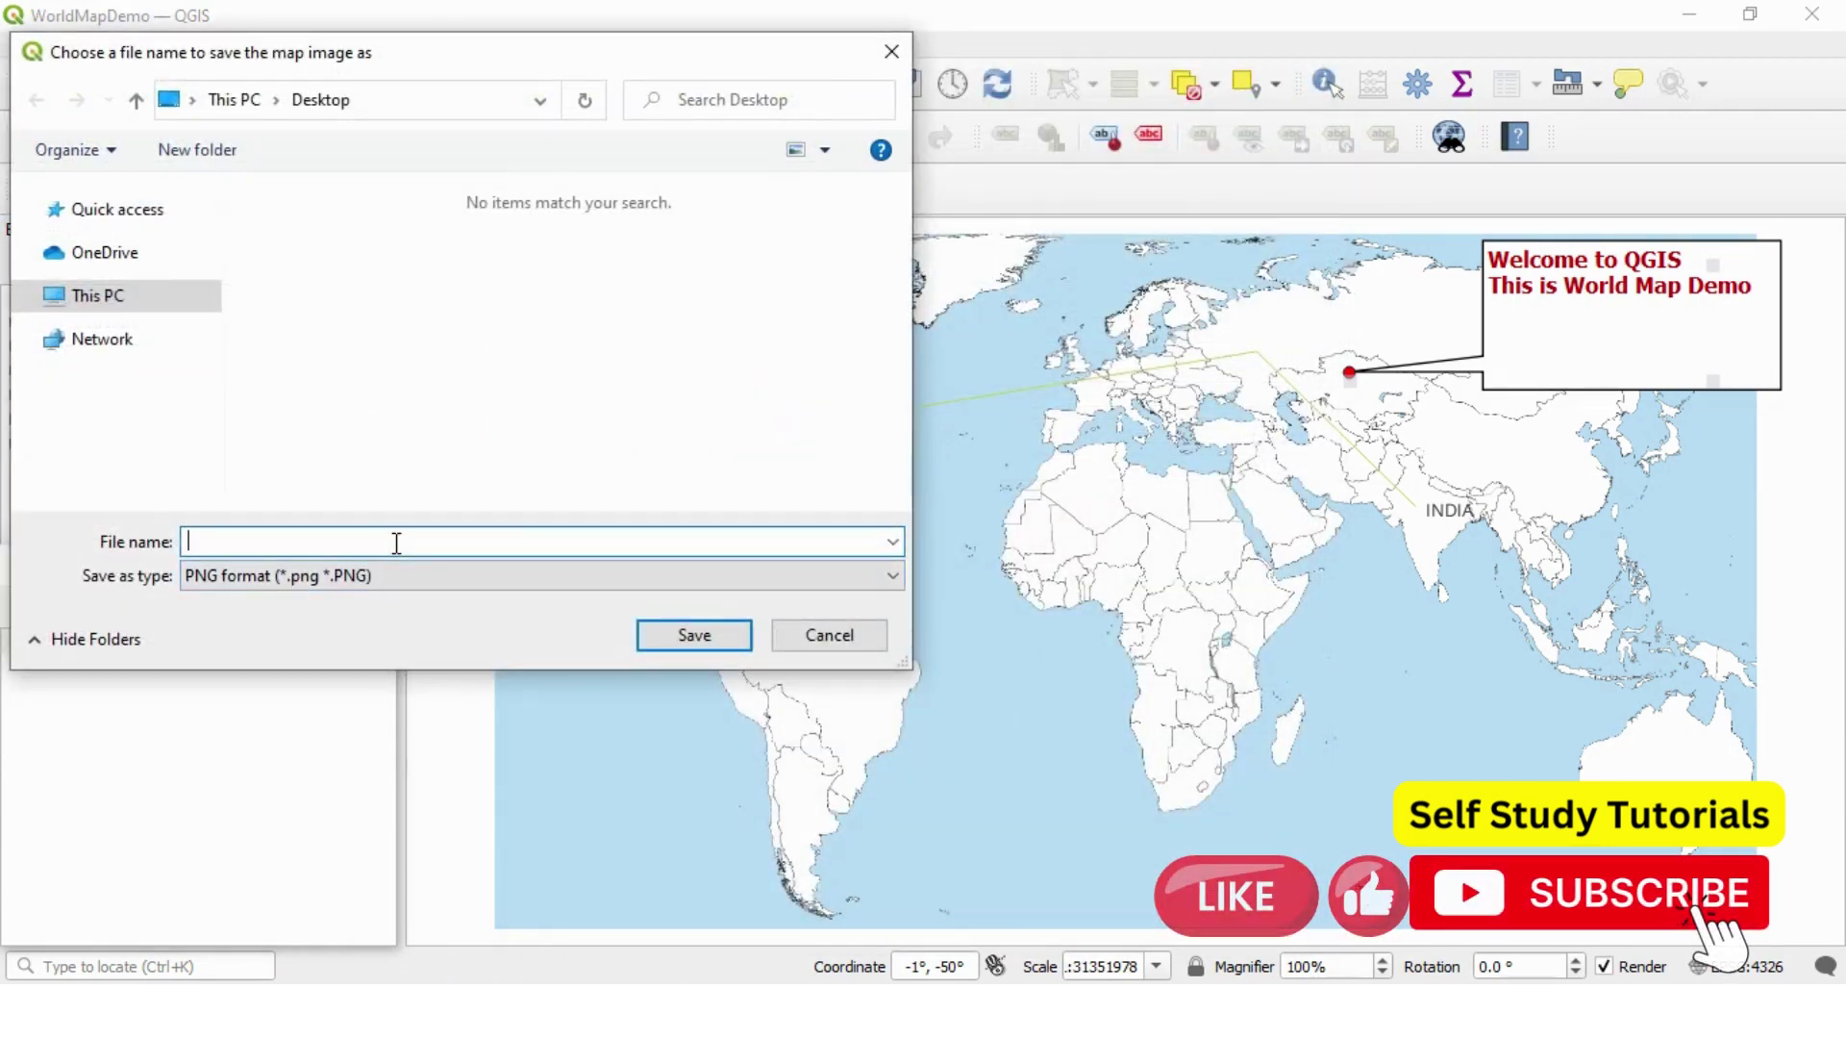
{"action": "type", "text": "WorldMA"}
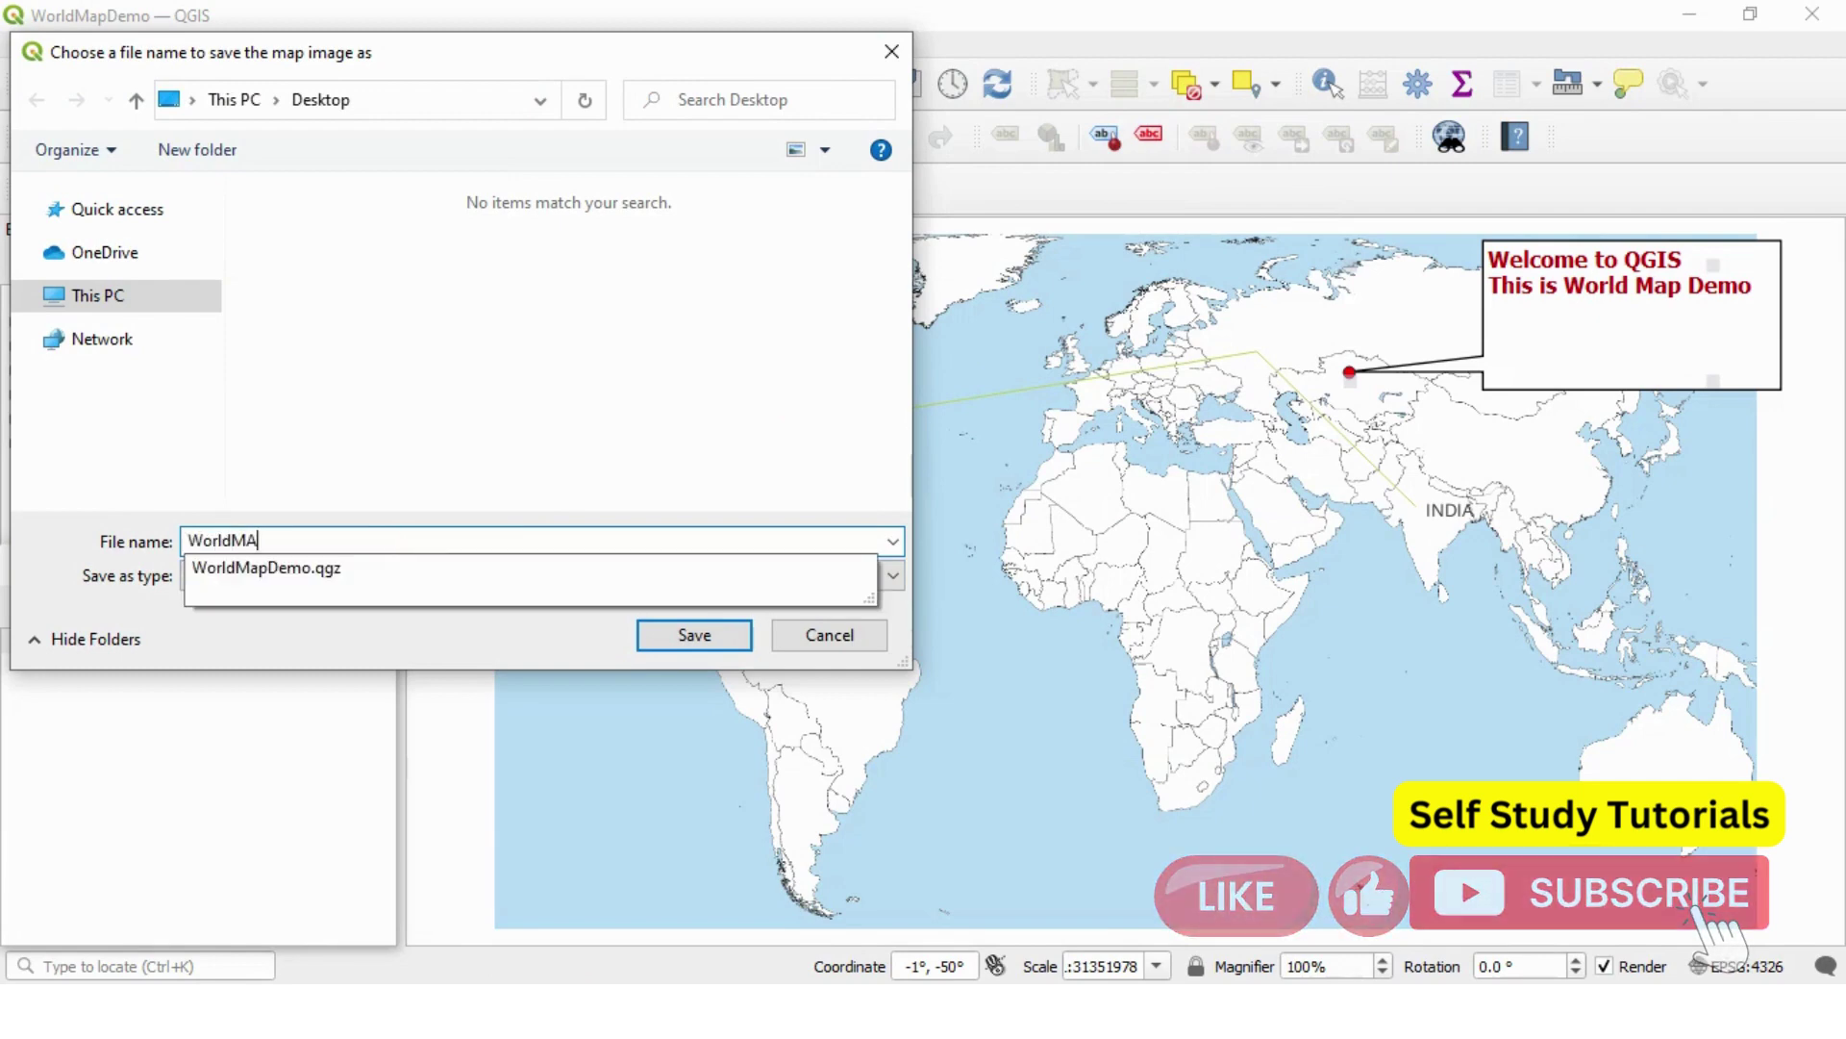
{"action": "type", "text": "pDemo"}
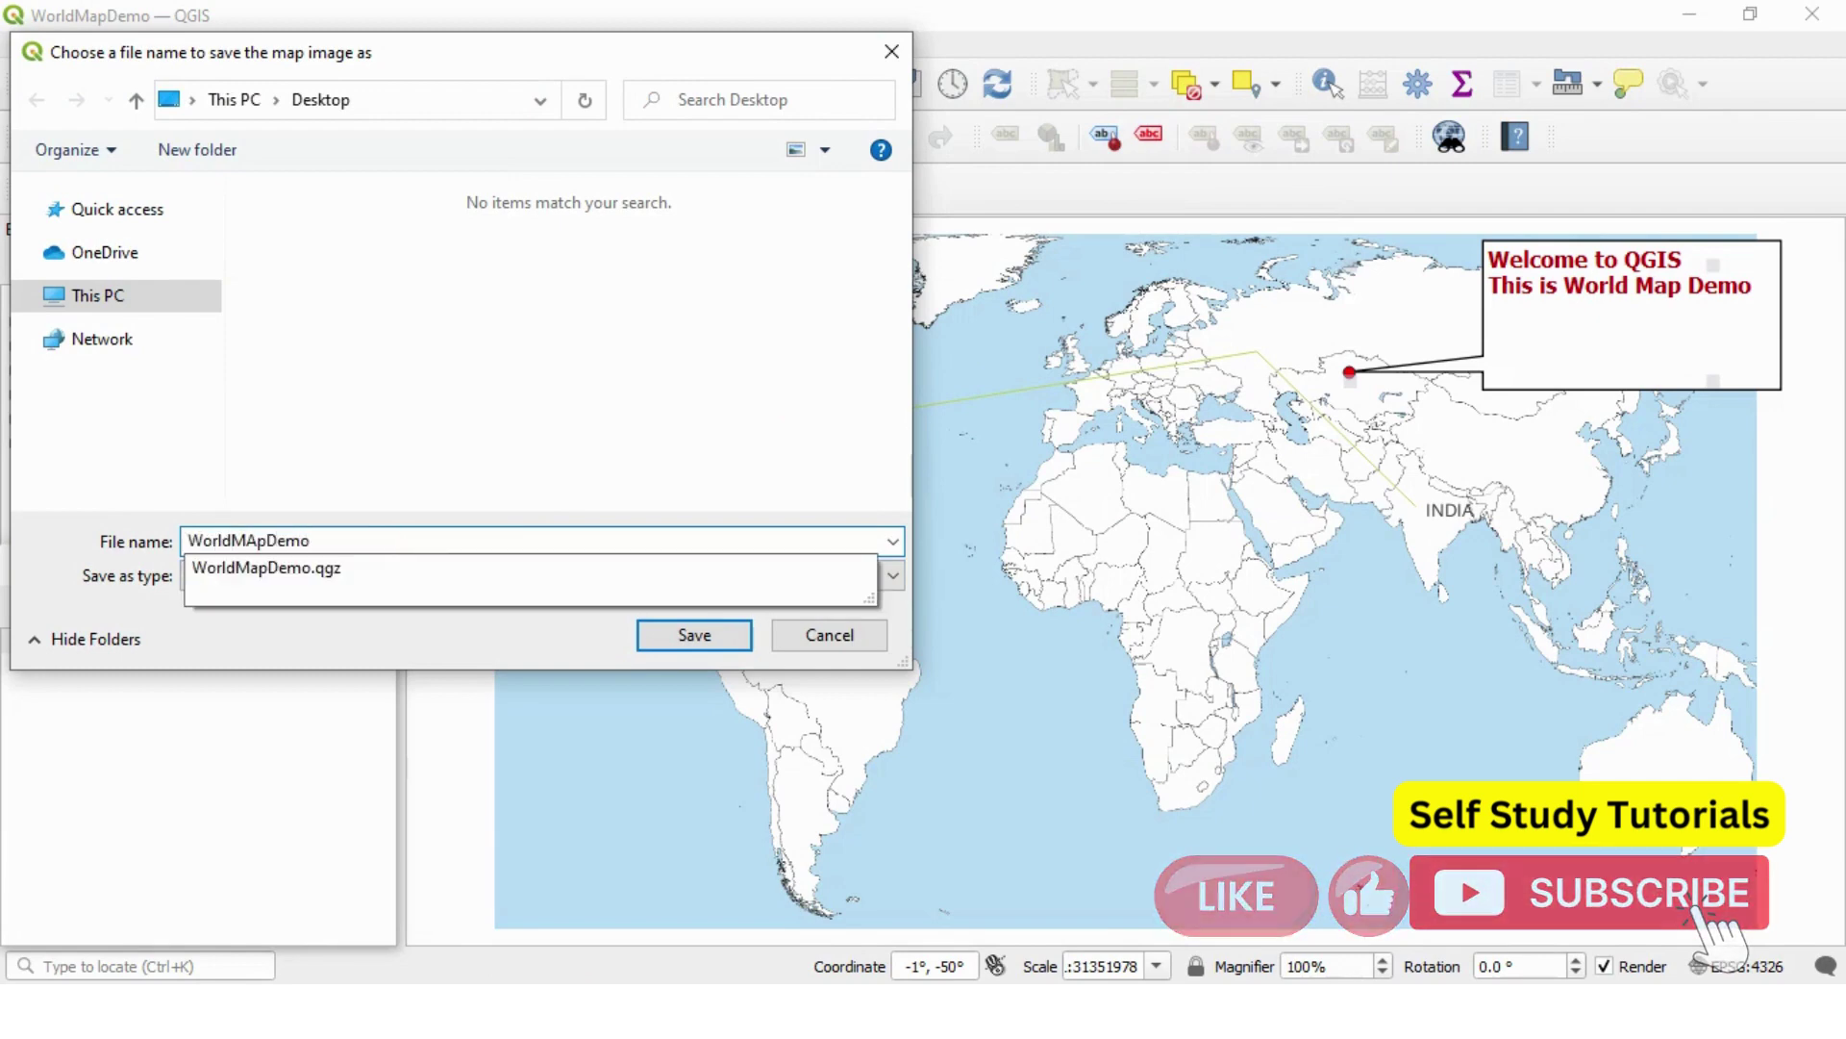
{"action": "key", "text": "Return"}
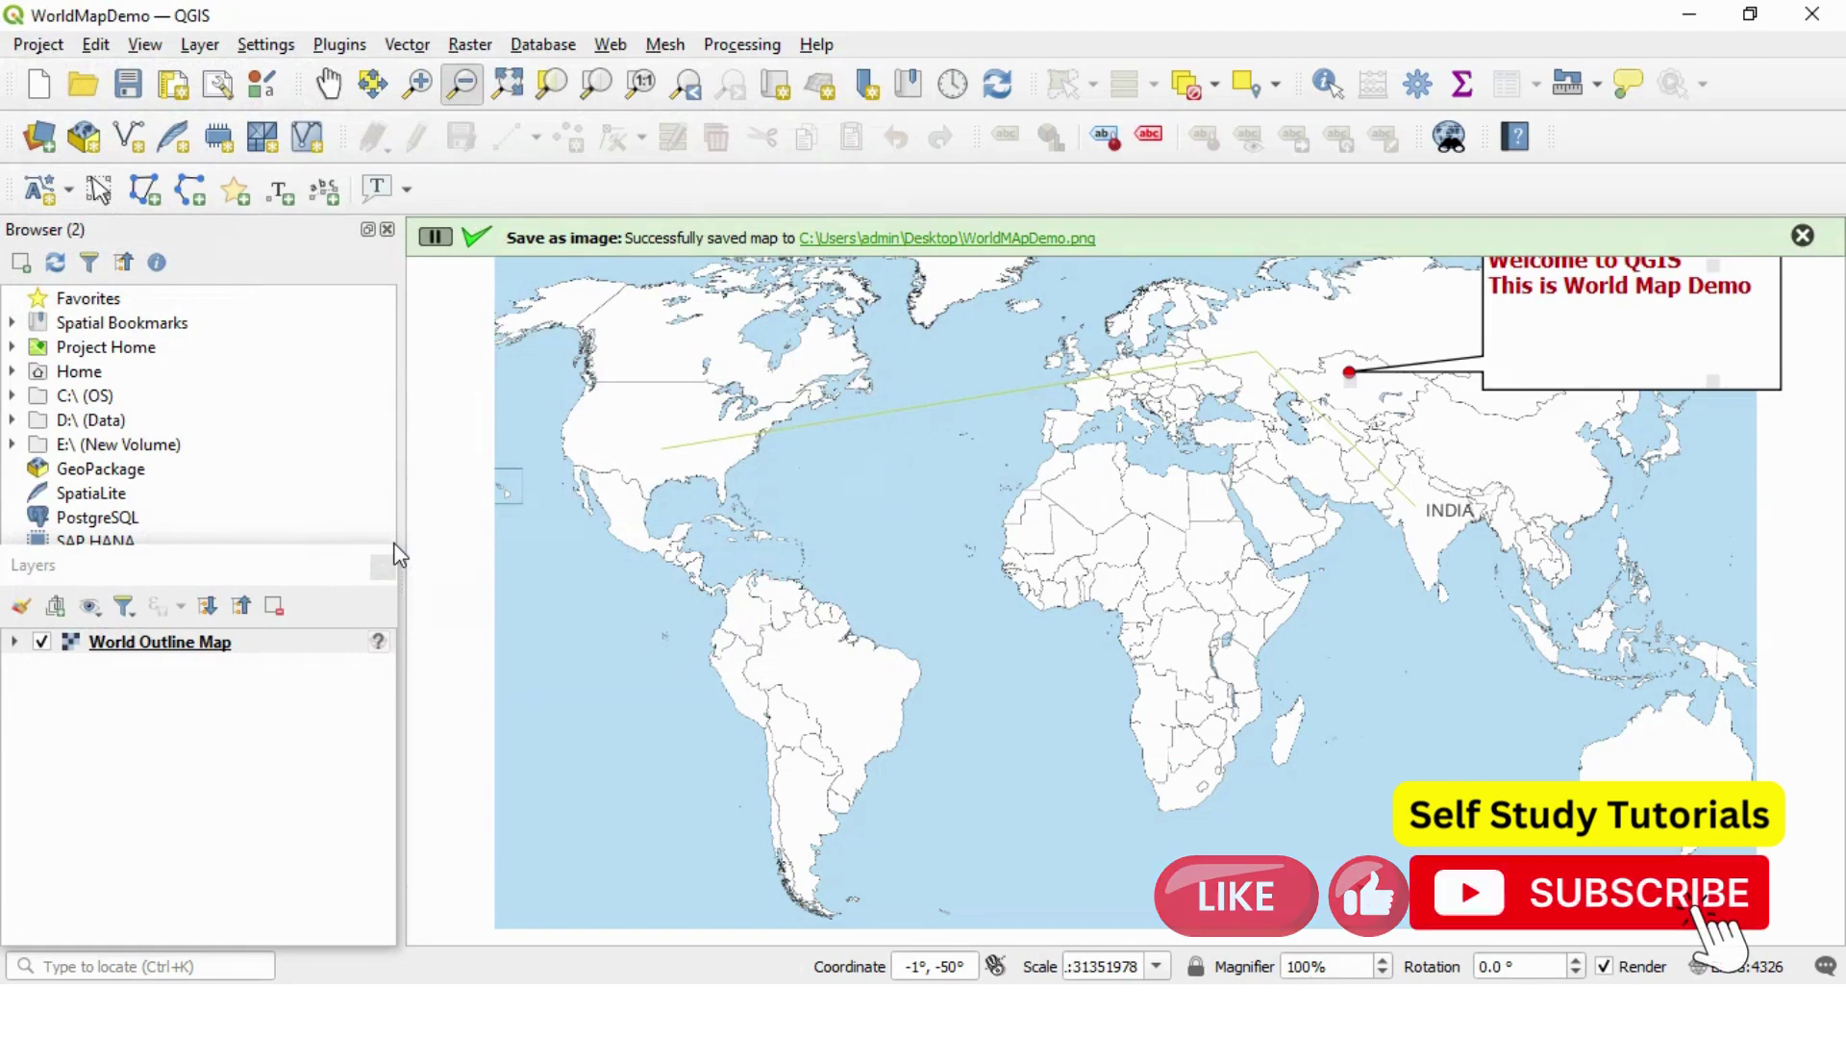
- Open the exported WorldMApDemo.png from the Desktop for viewing
{"action": "left_click", "coordinate": [956, 239]}
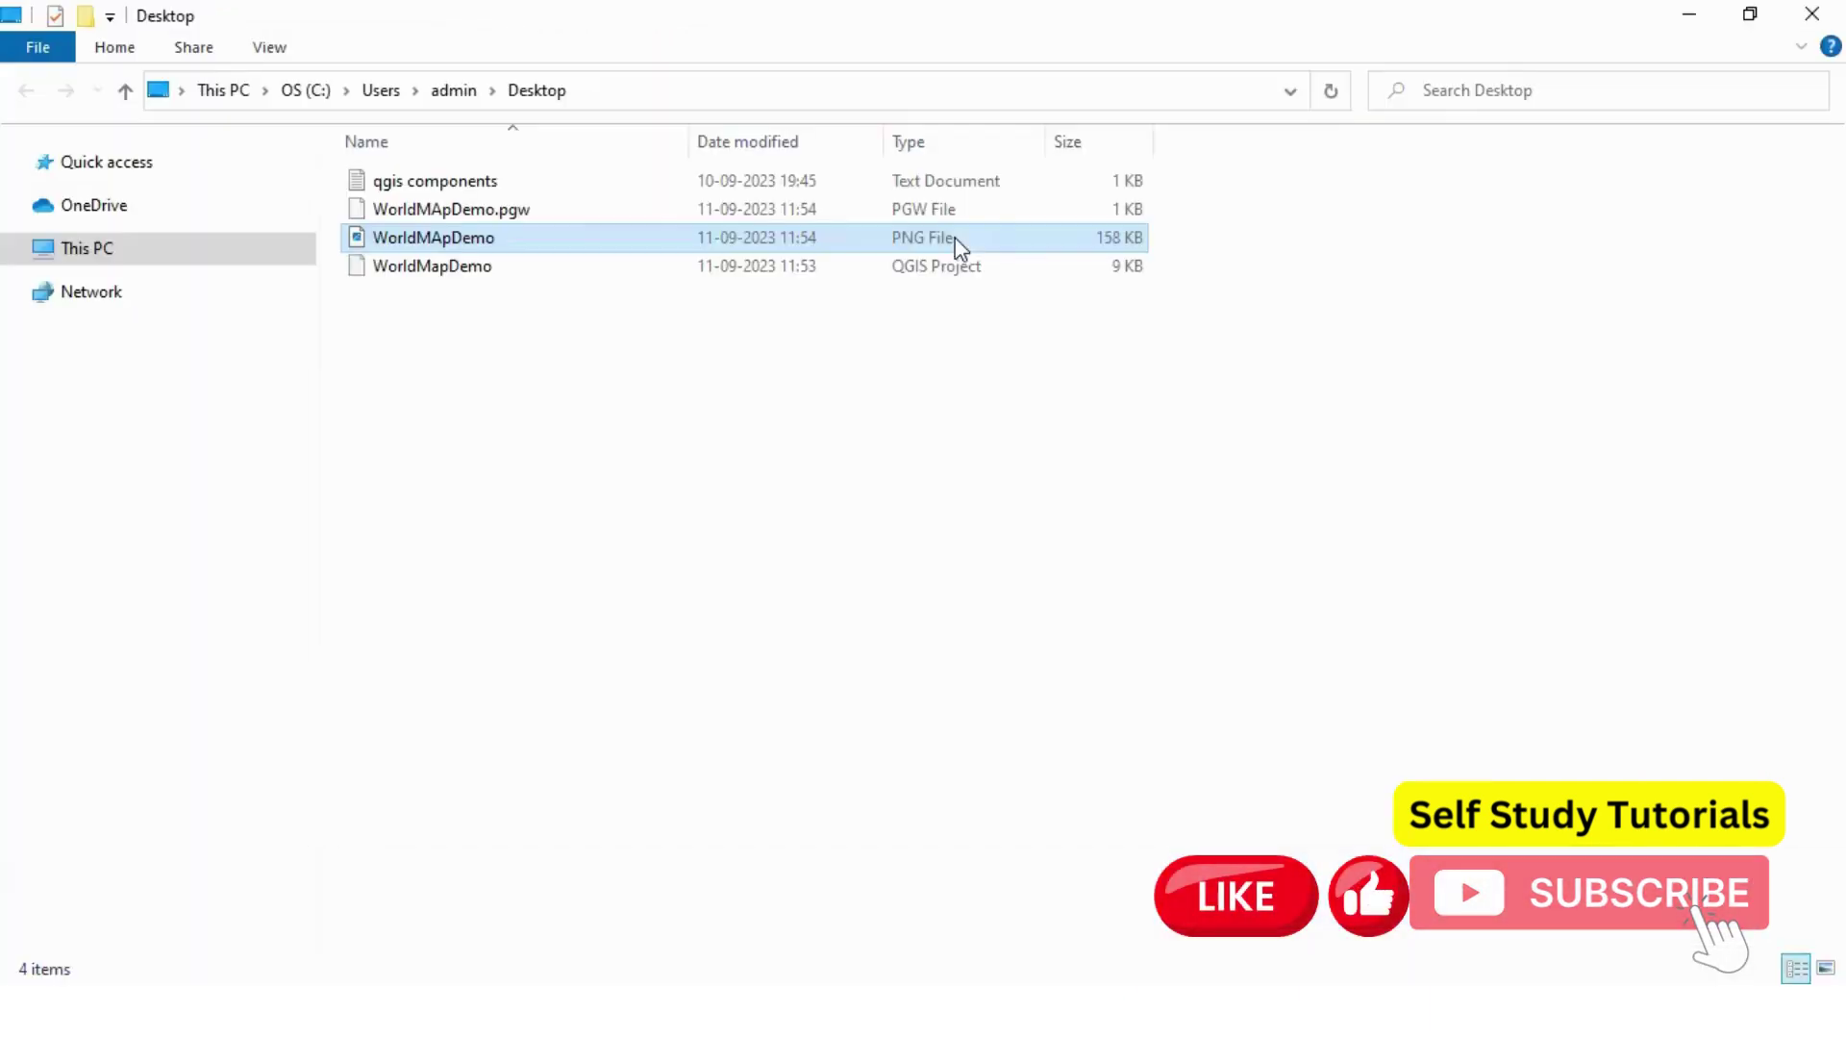
{"action": "double_click", "coordinate": [464, 240]}
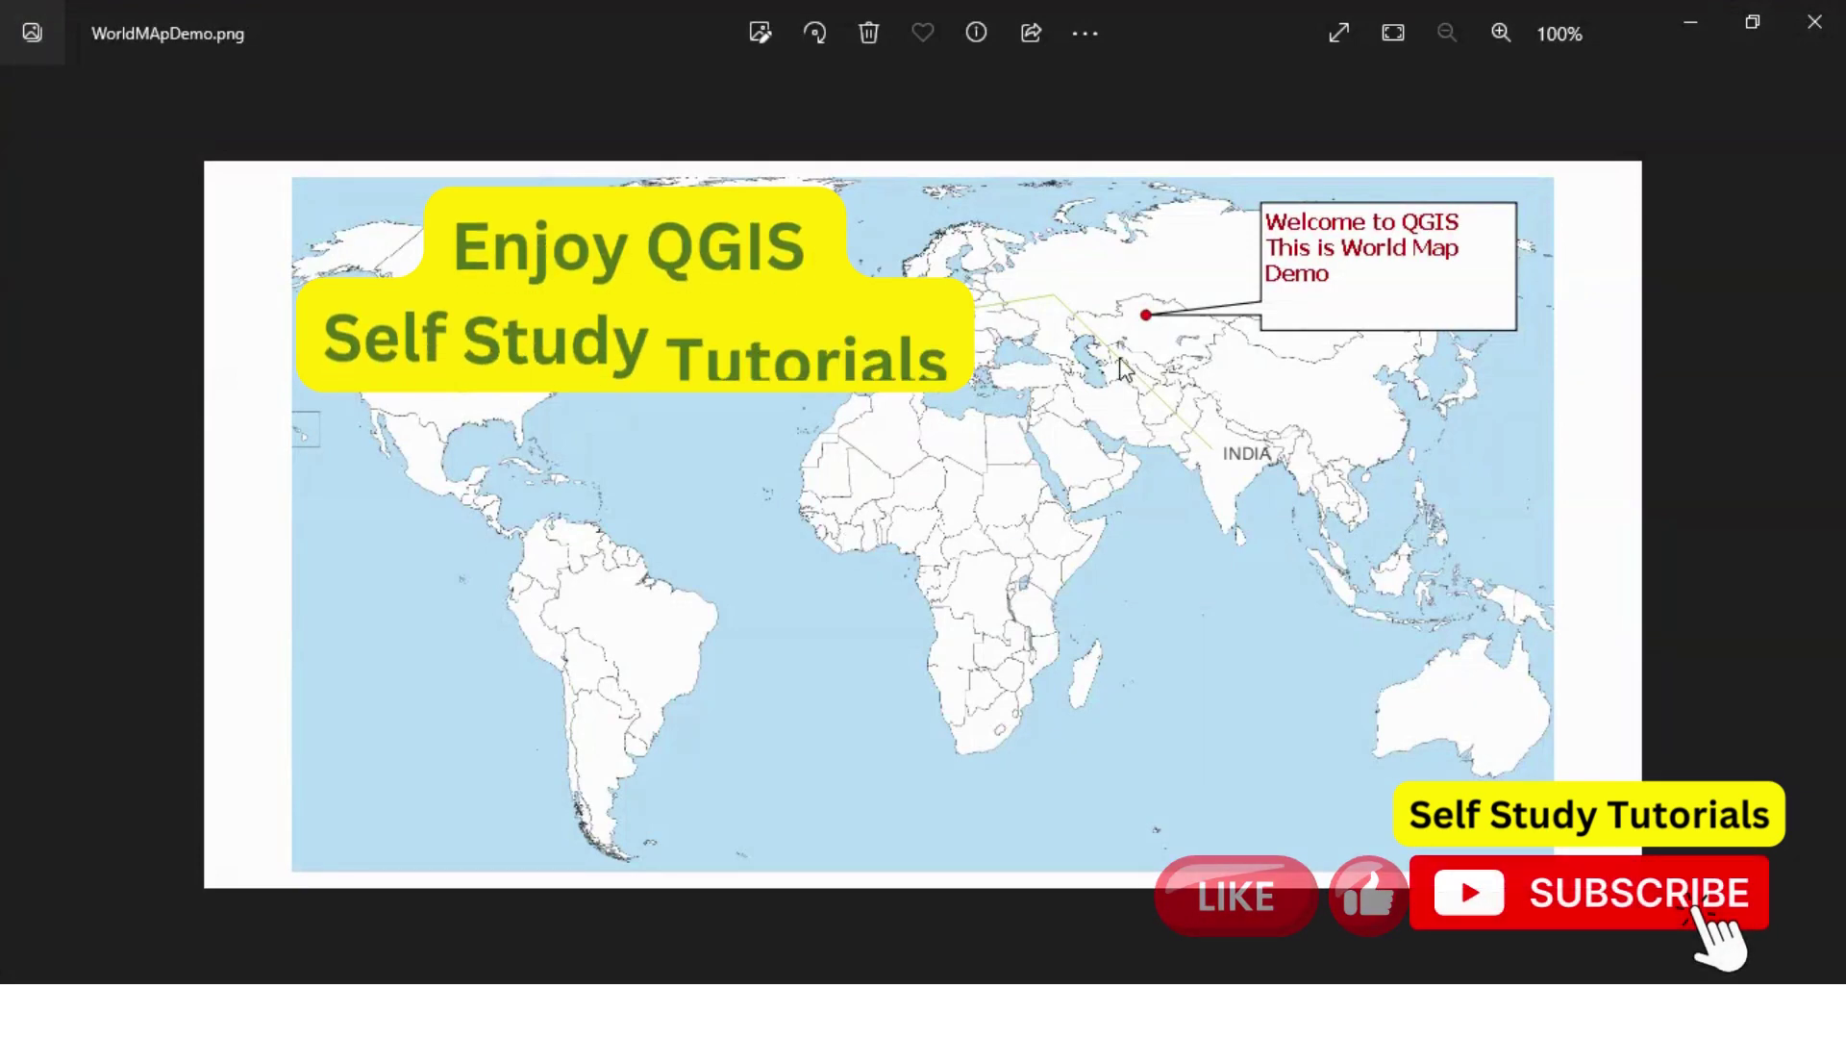
{"action": "scroll", "coordinate": [1243, 460], "scroll_direction": "up", "scroll_amount": 1}
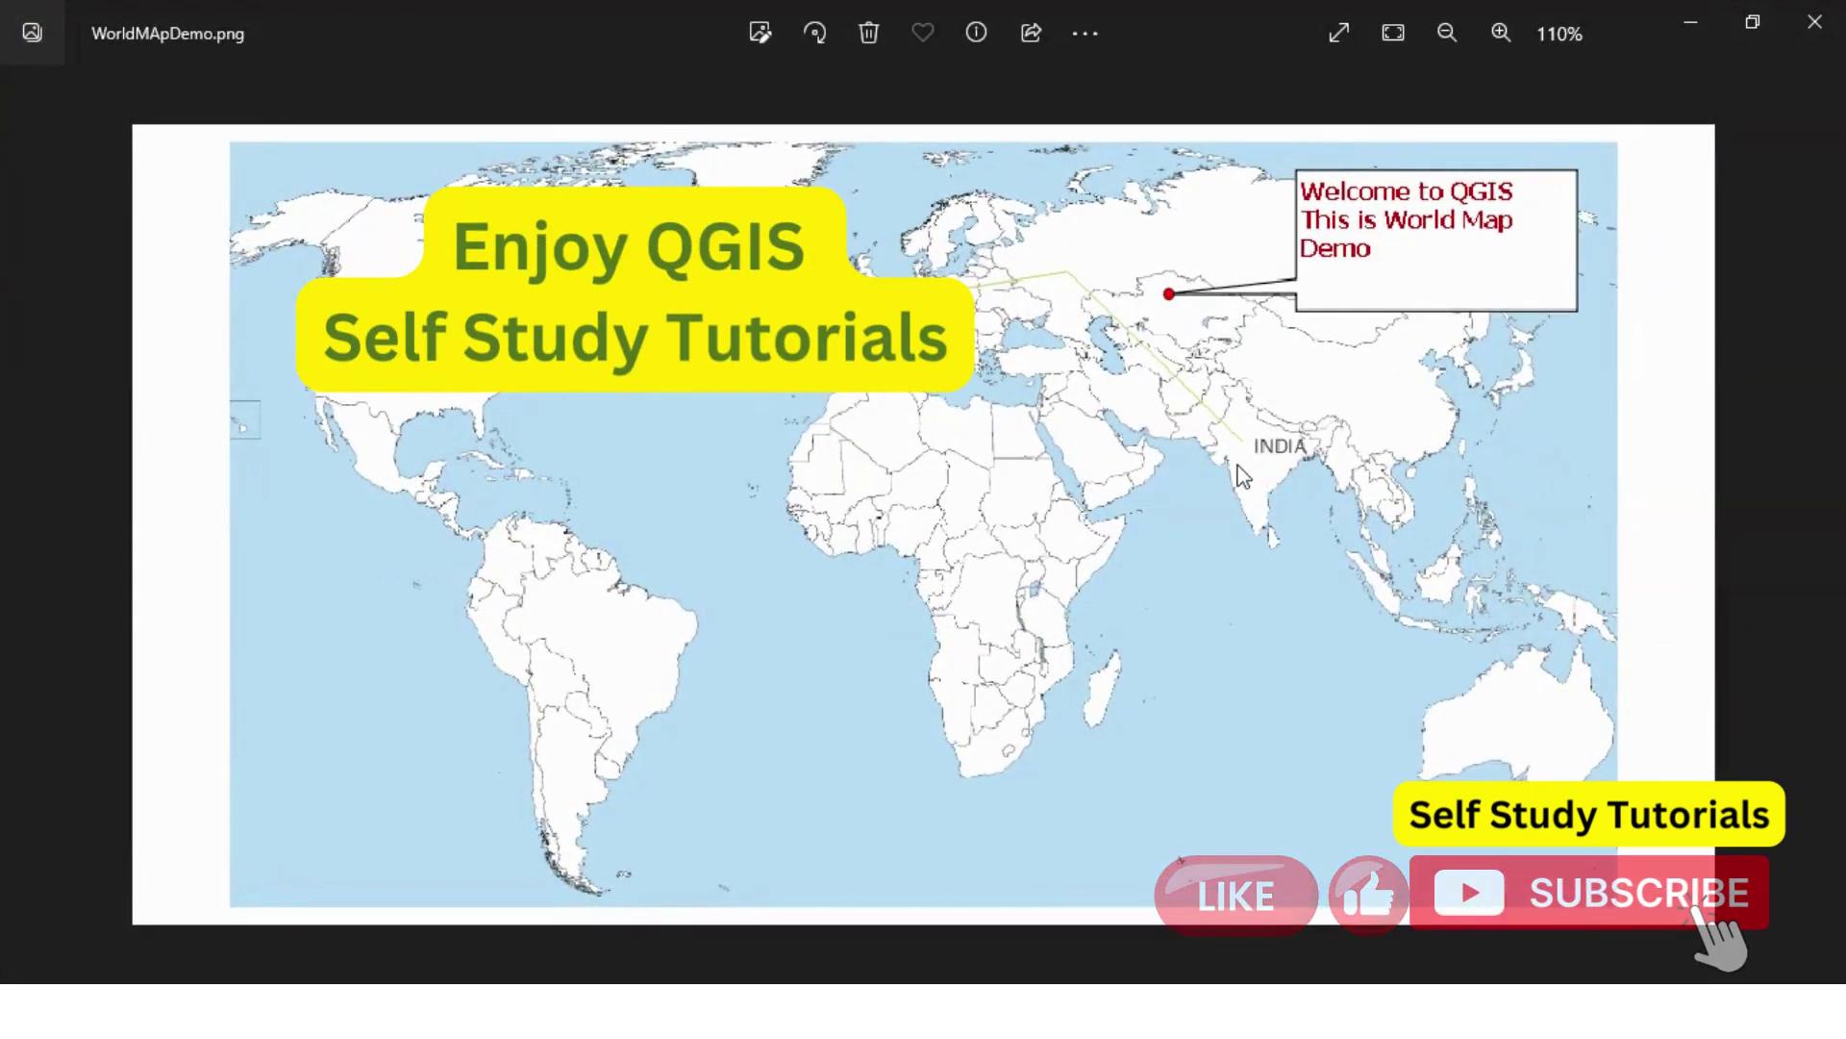